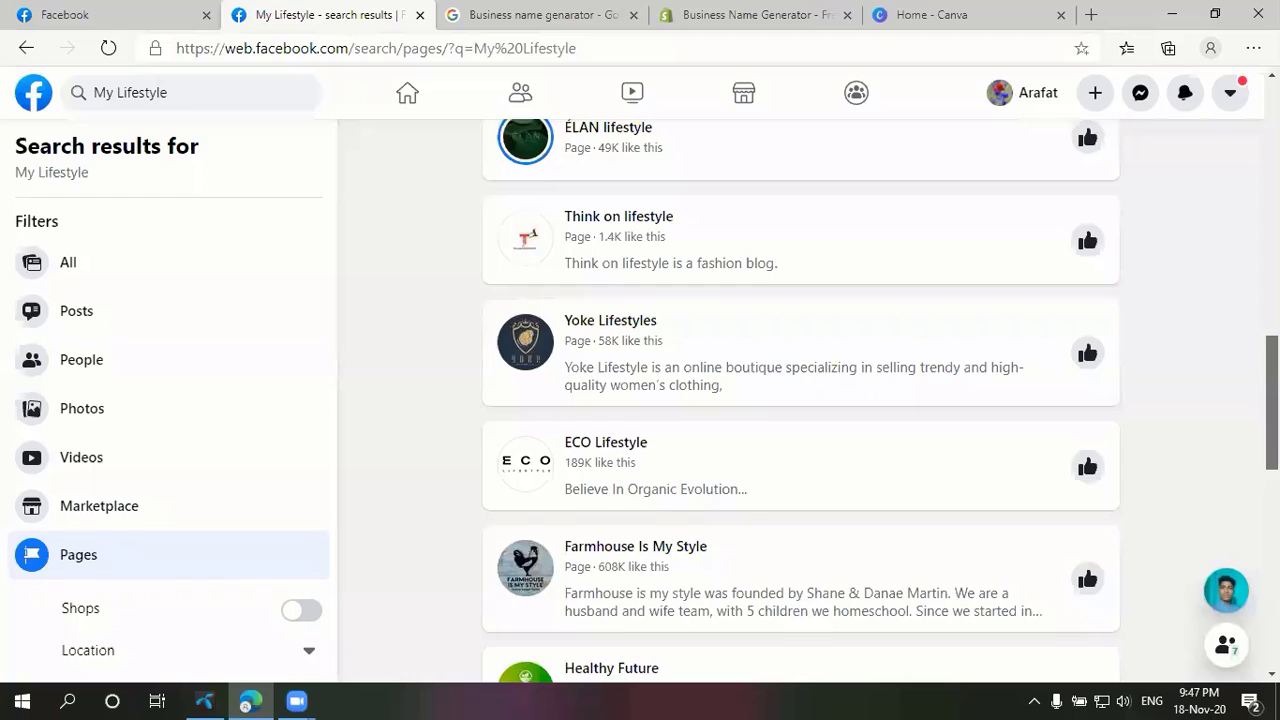
- Return to the Page creation form and set the Page name to "My Lifestyle"
{"action": "scroll", "coordinate": [794, 386], "scroll_direction": "up", "scroll_amount": 10}
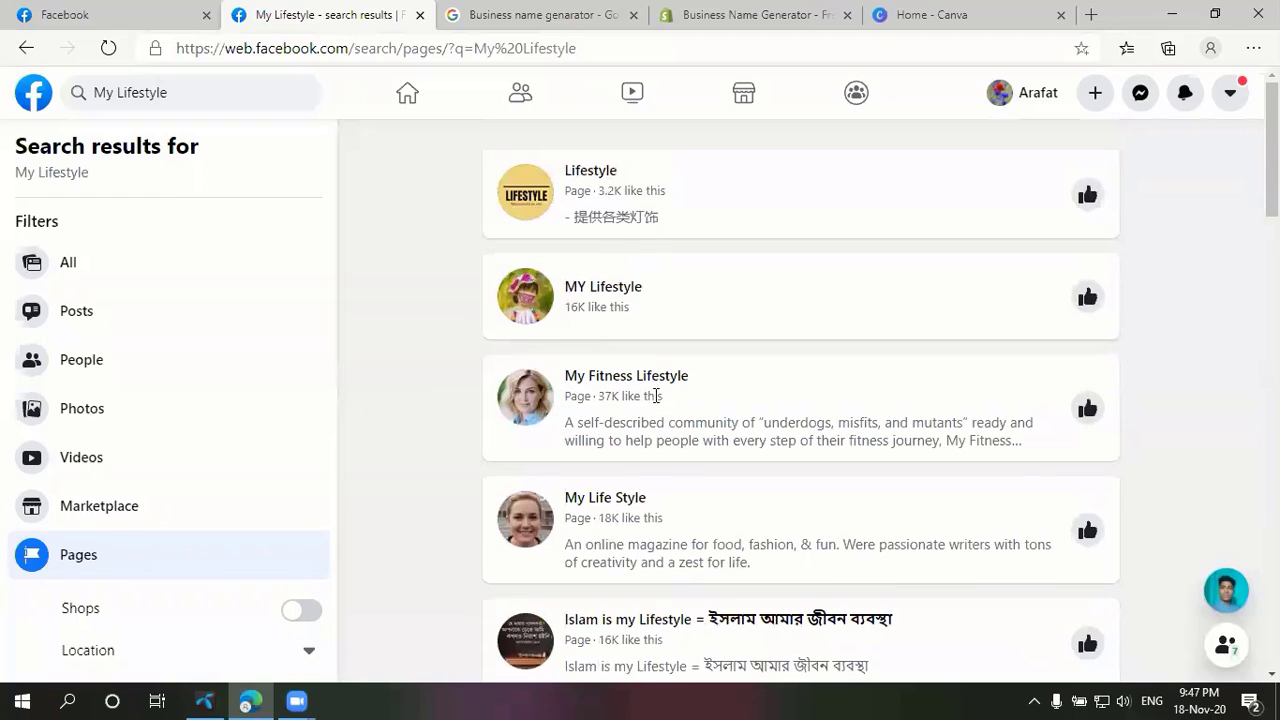
{"action": "mouse_move", "coordinate": [590, 172]}
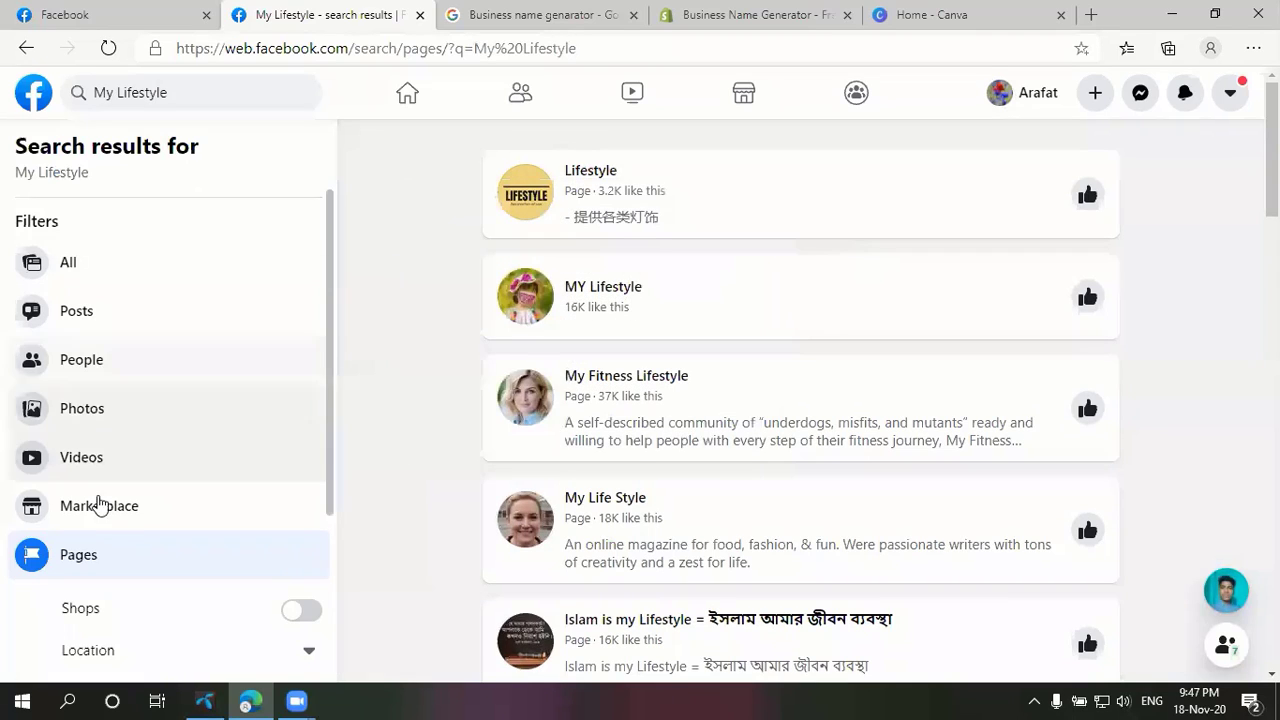
{"action": "left_click", "coordinate": [124, 17]}
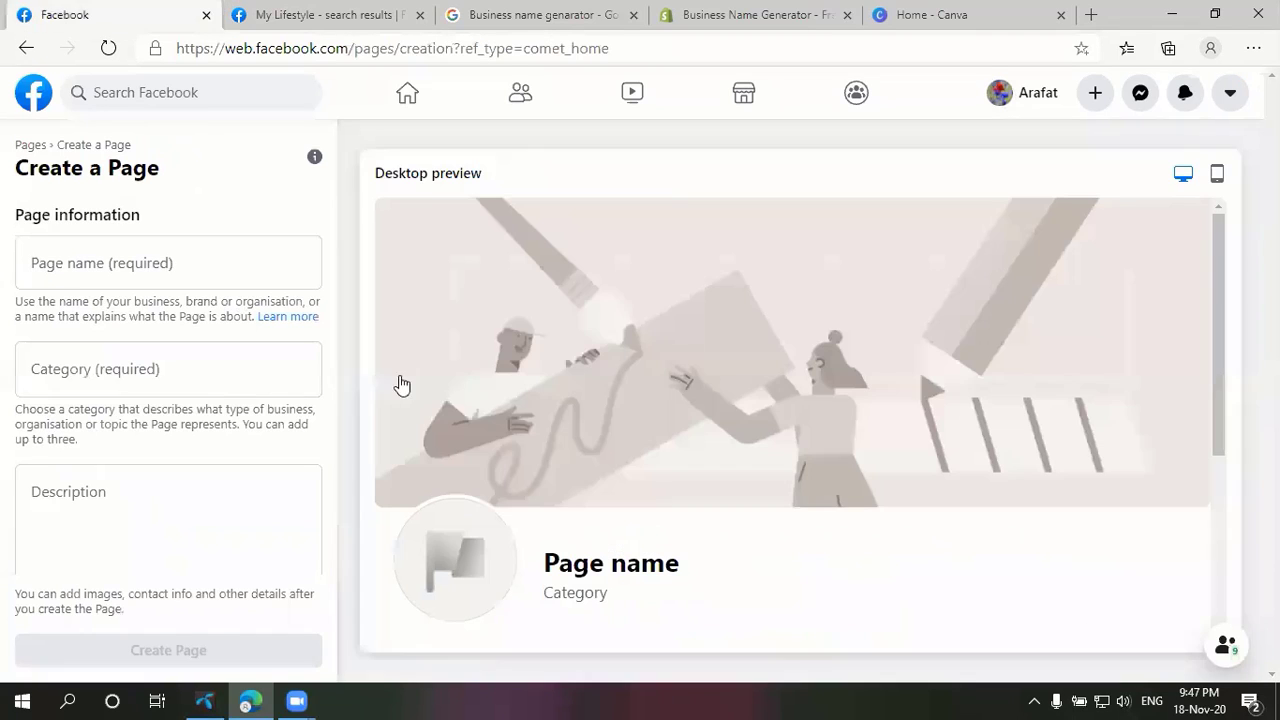
{"action": "left_click", "coordinate": [161, 271]}
{"action": "type", "text": "My Lifestyle"}
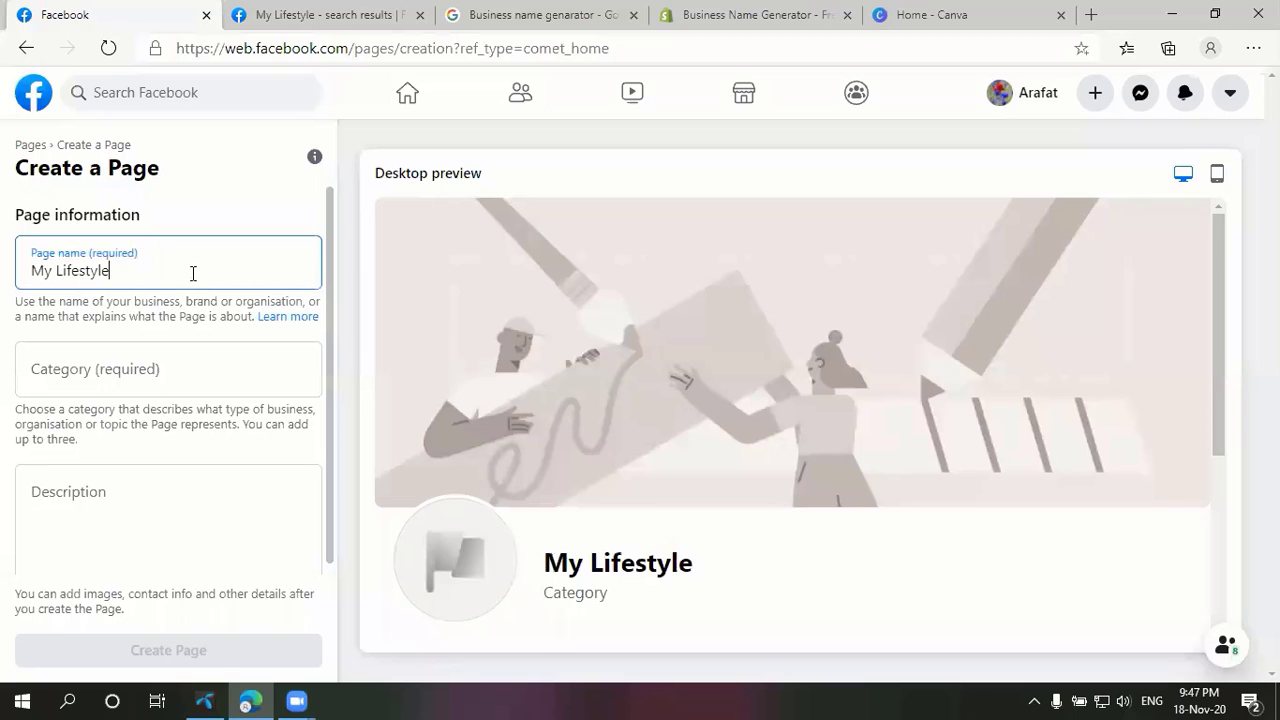
- Open the MY Lifestyle page from the Page search results in a separate tab
{"action": "left_click", "coordinate": [290, 15]}
{"action": "right_click", "coordinate": [610, 288]}
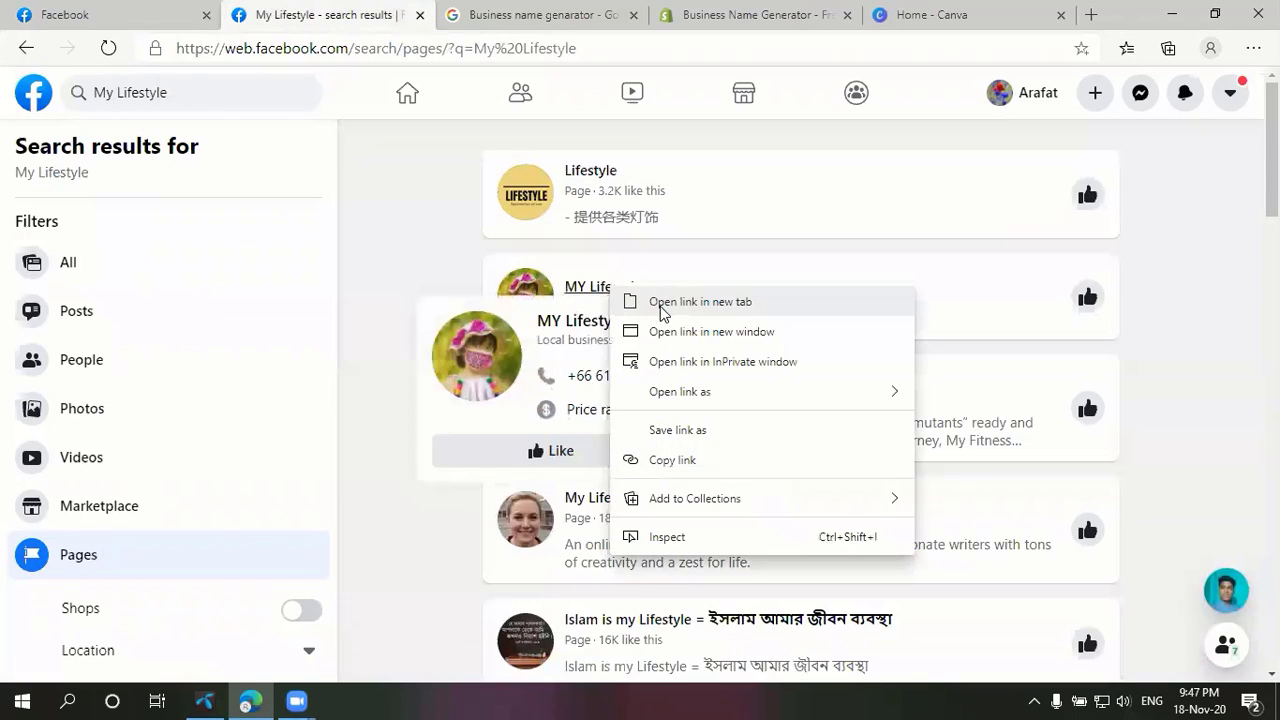
{"action": "left_click", "coordinate": [665, 303]}
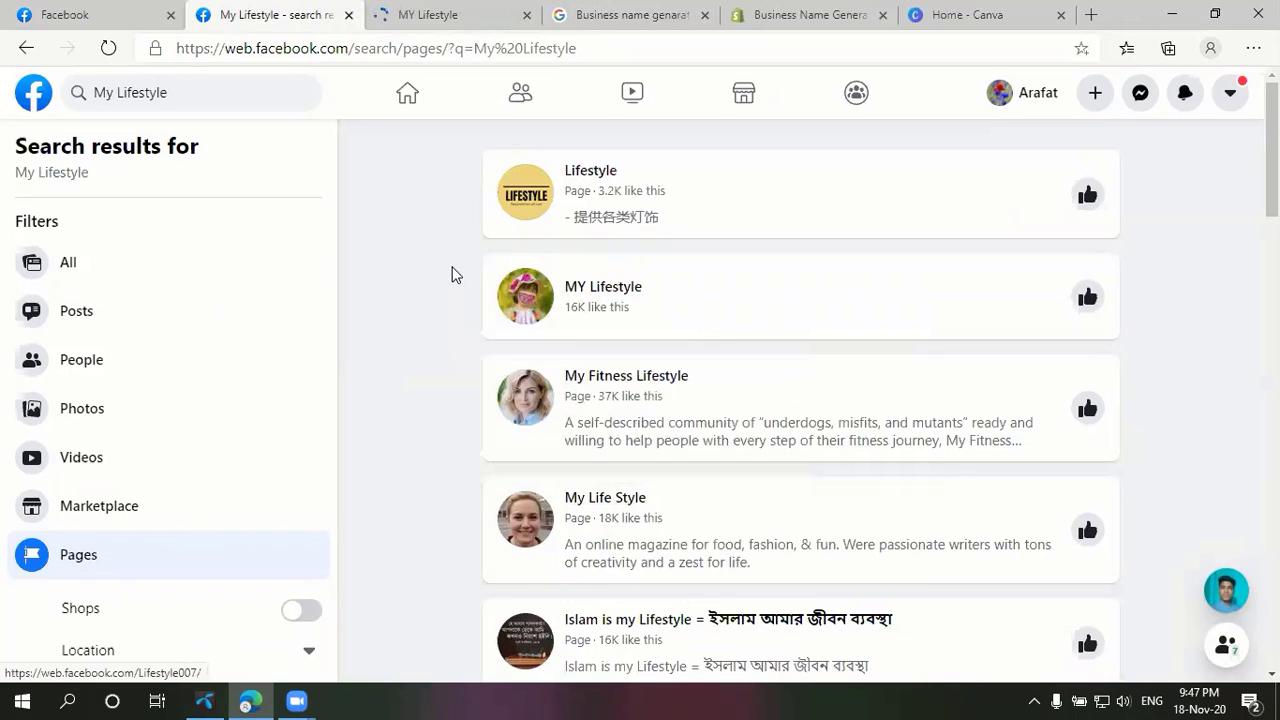
- Examine the category and description in the preview cards of the MY Lifestyle and My Life Style results
{"action": "mouse_move", "coordinate": [615, 291]}
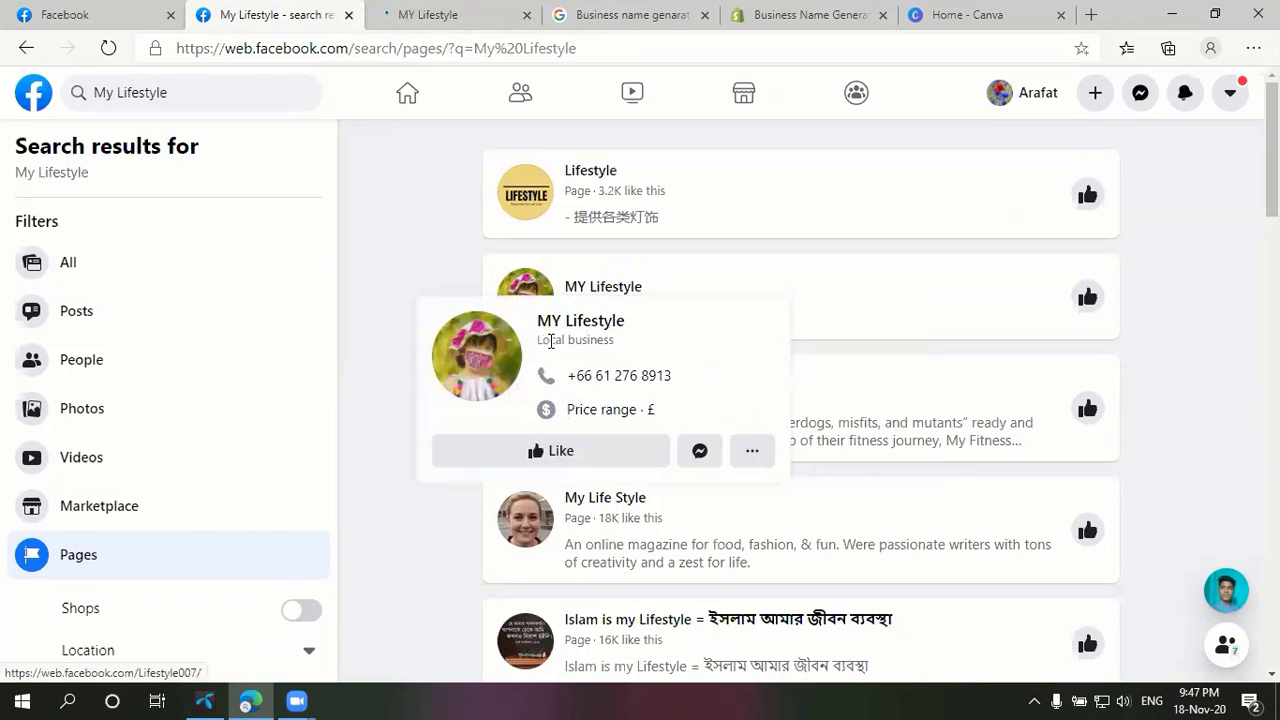
{"action": "left_click_drag", "start_coordinate": [540, 340], "coordinate": [612, 344]}
{"action": "left_click", "coordinate": [611, 344]}
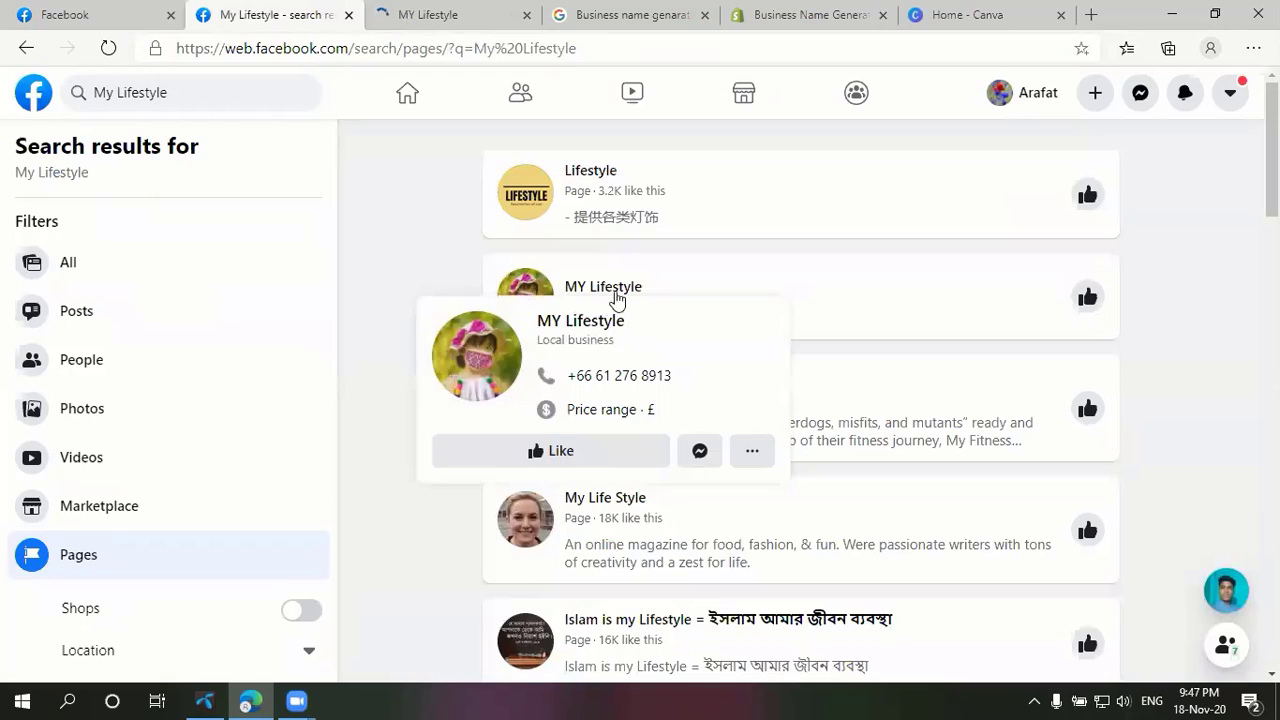
{"action": "mouse_move", "coordinate": [583, 500]}
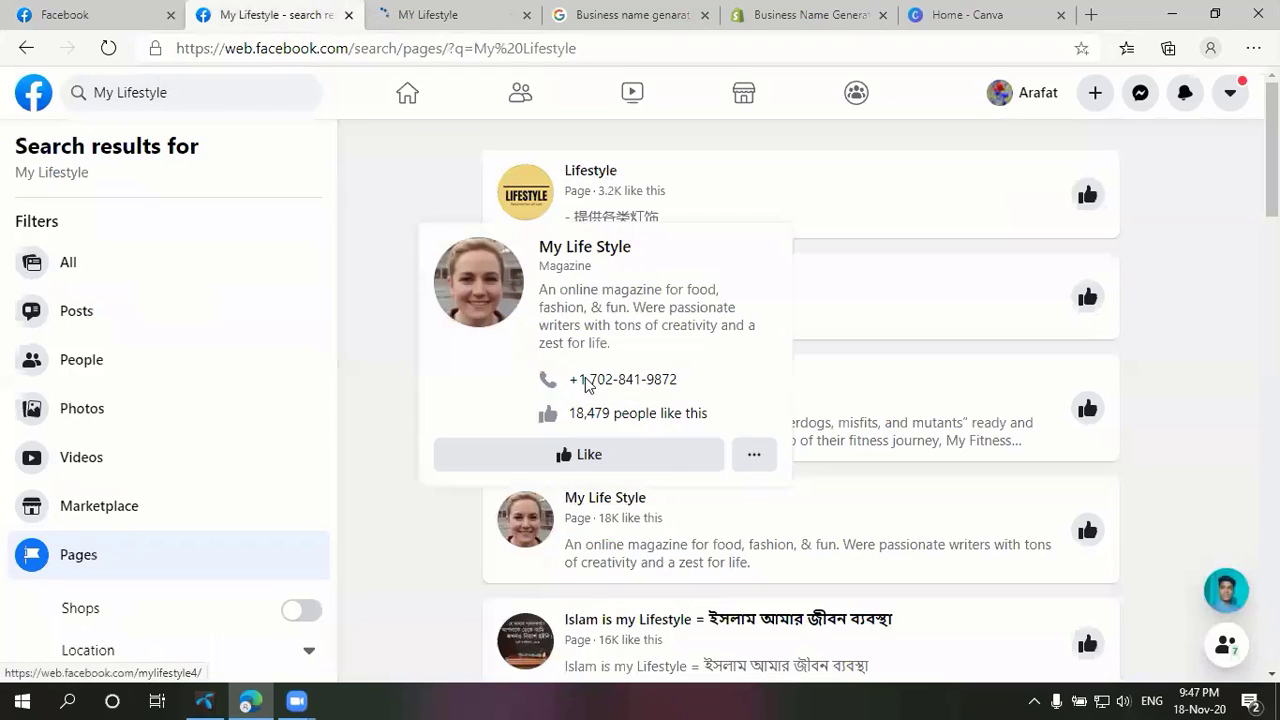
{"action": "left_click_drag", "start_coordinate": [547, 298], "coordinate": [698, 349]}
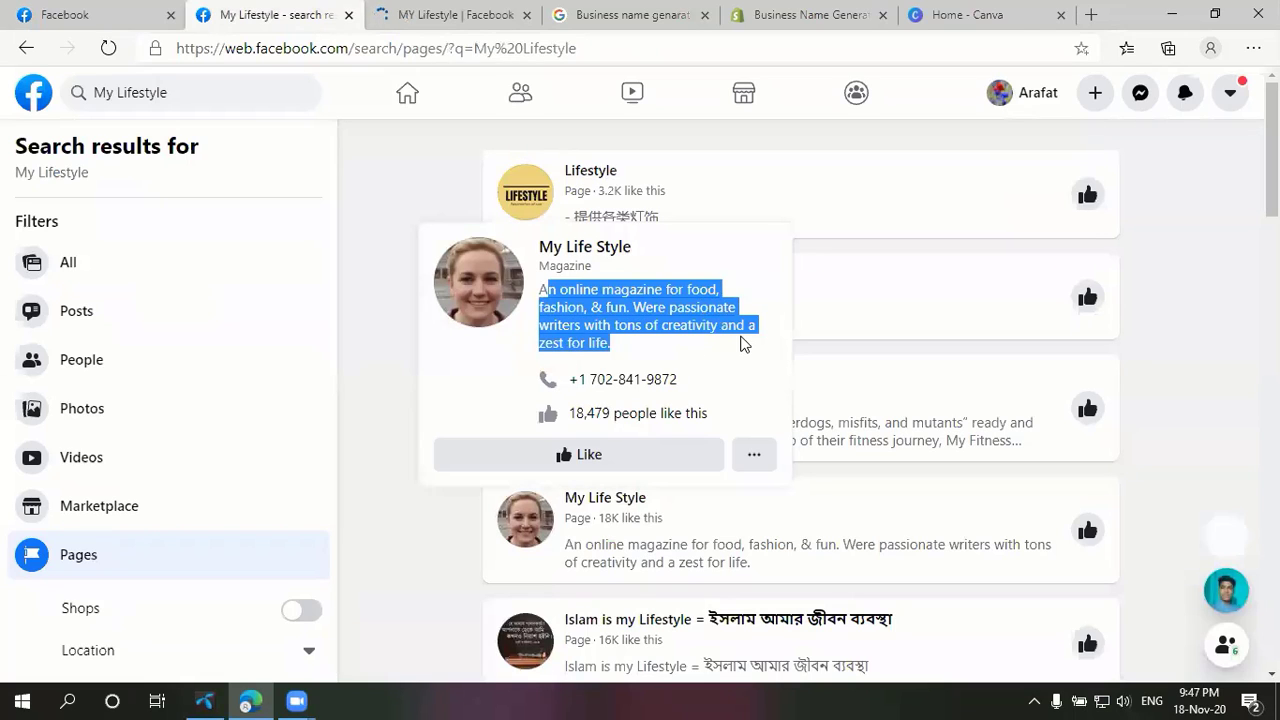
{"action": "left_click", "coordinate": [543, 292]}
{"action": "left_click_drag", "start_coordinate": [543, 292], "coordinate": [614, 357]}
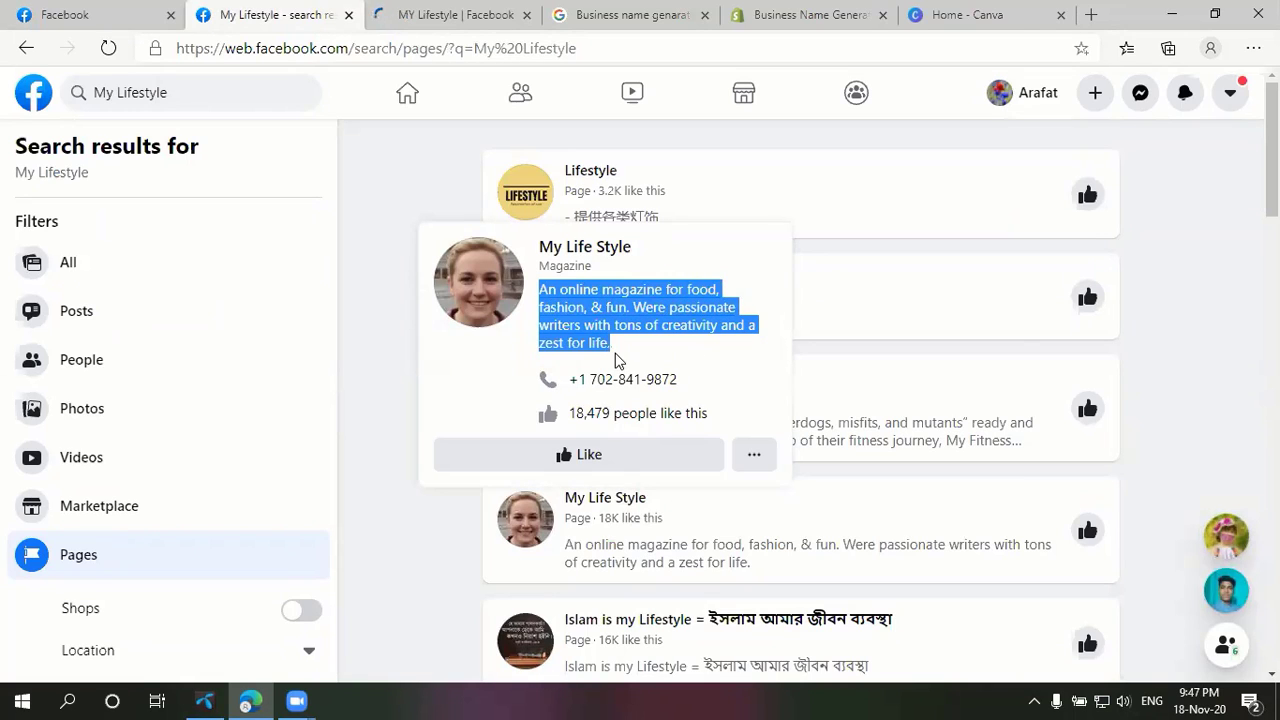
{"action": "left_click", "coordinate": [495, 259]}
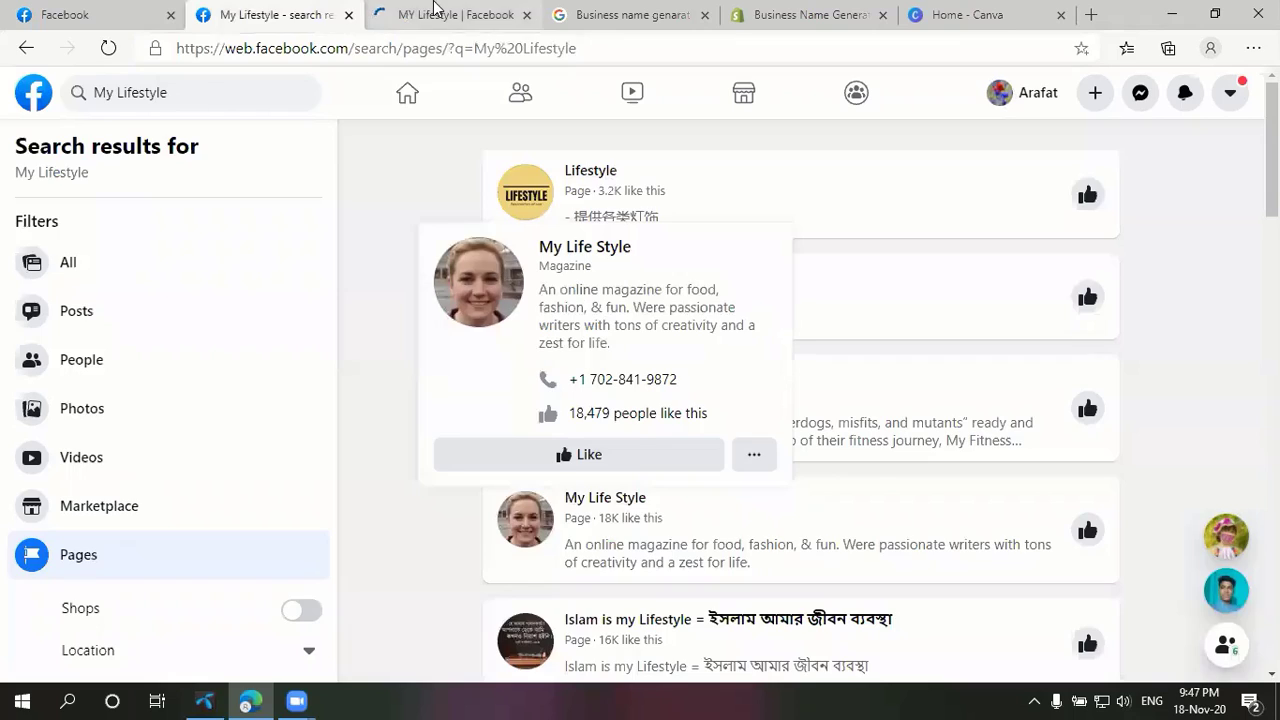
- Review the opened MY Lifestyle page's category, cover and posts, and return to the search results
{"action": "key", "text": "ctrl+Tab"}
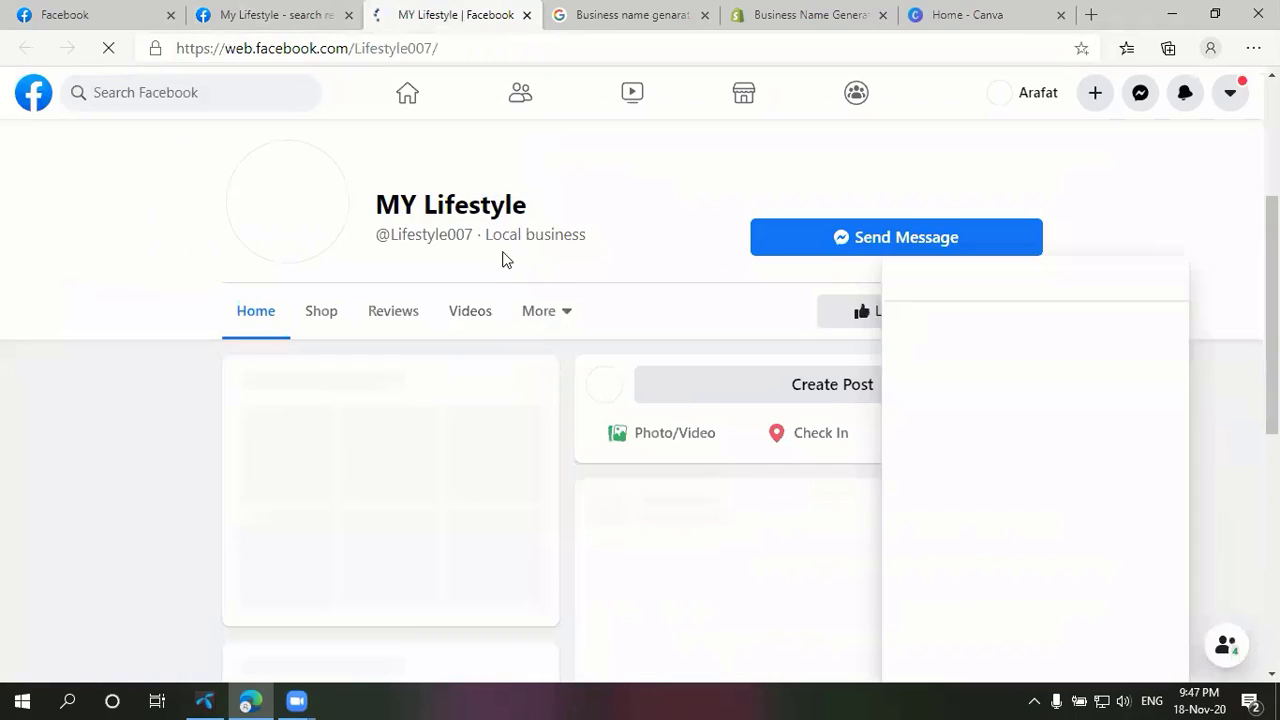
{"action": "left_click_drag", "start_coordinate": [486, 233], "coordinate": [591, 232]}
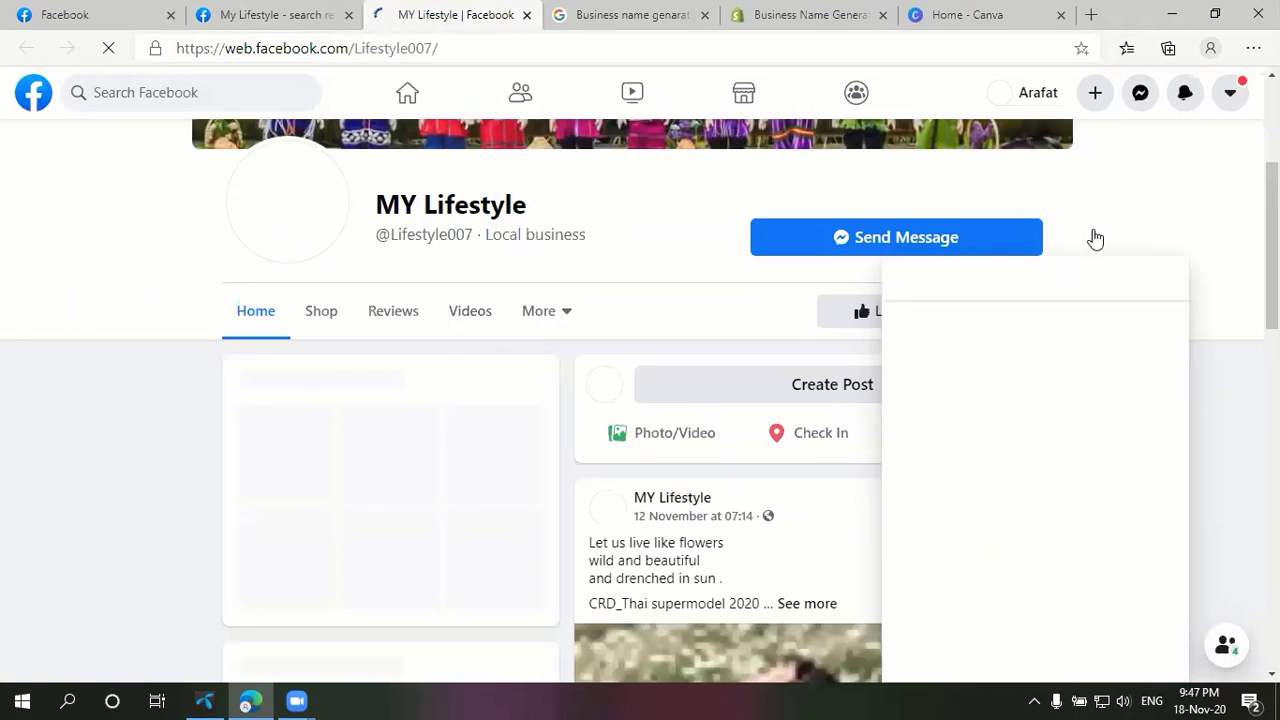
{"action": "scroll", "coordinate": [640, 400], "scroll_direction": "up", "scroll_amount": 3}
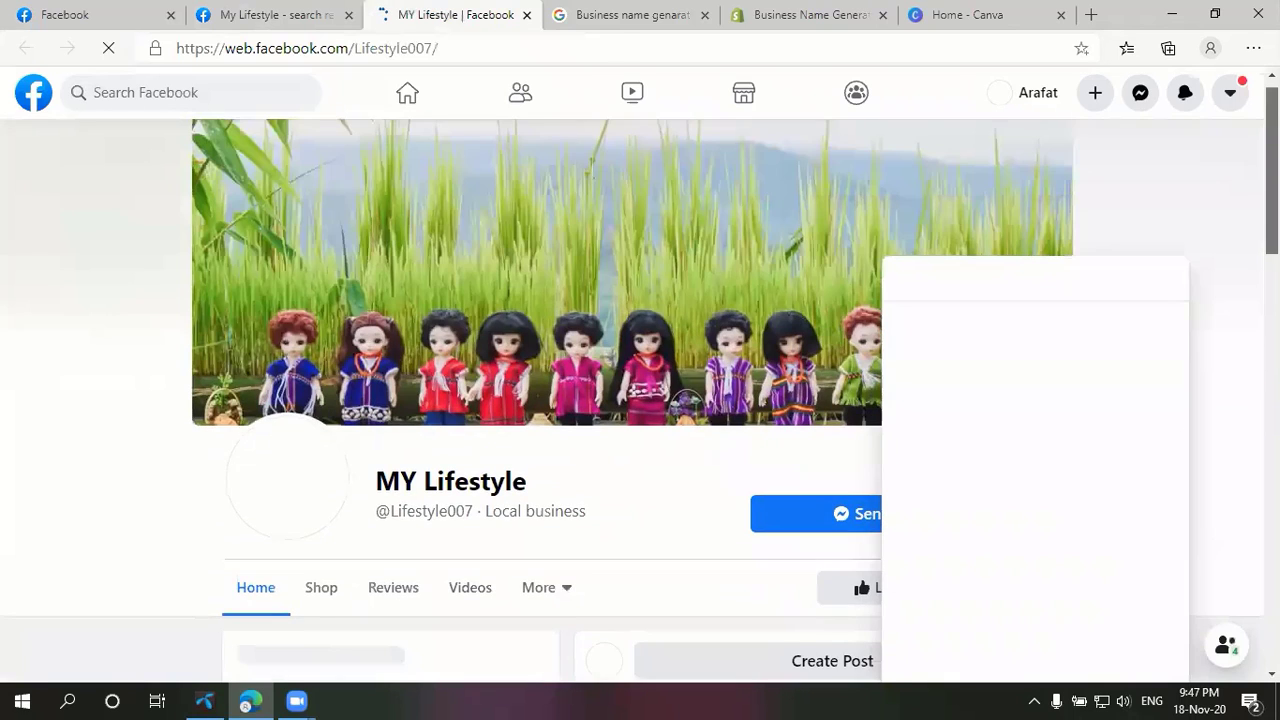
{"action": "scroll", "coordinate": [1095, 300], "scroll_direction": "down", "scroll_amount": 6}
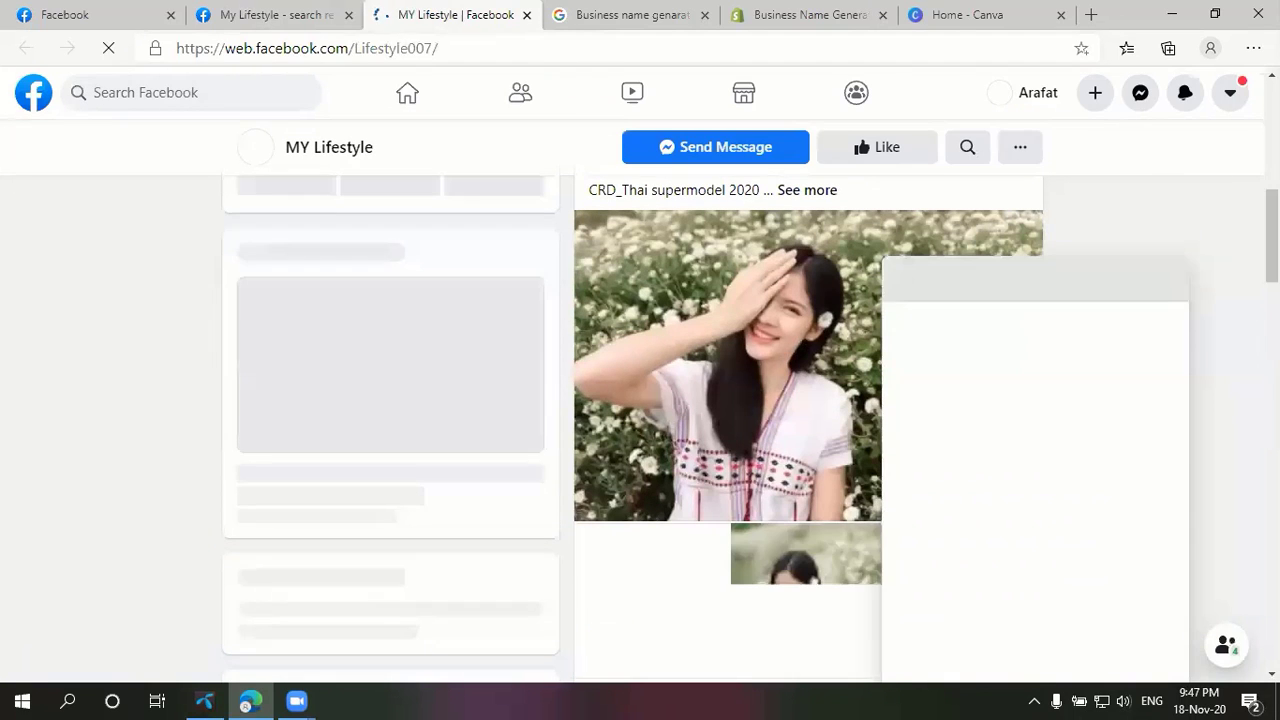
{"action": "scroll", "coordinate": [1152, 300], "scroll_direction": "down", "scroll_amount": 3}
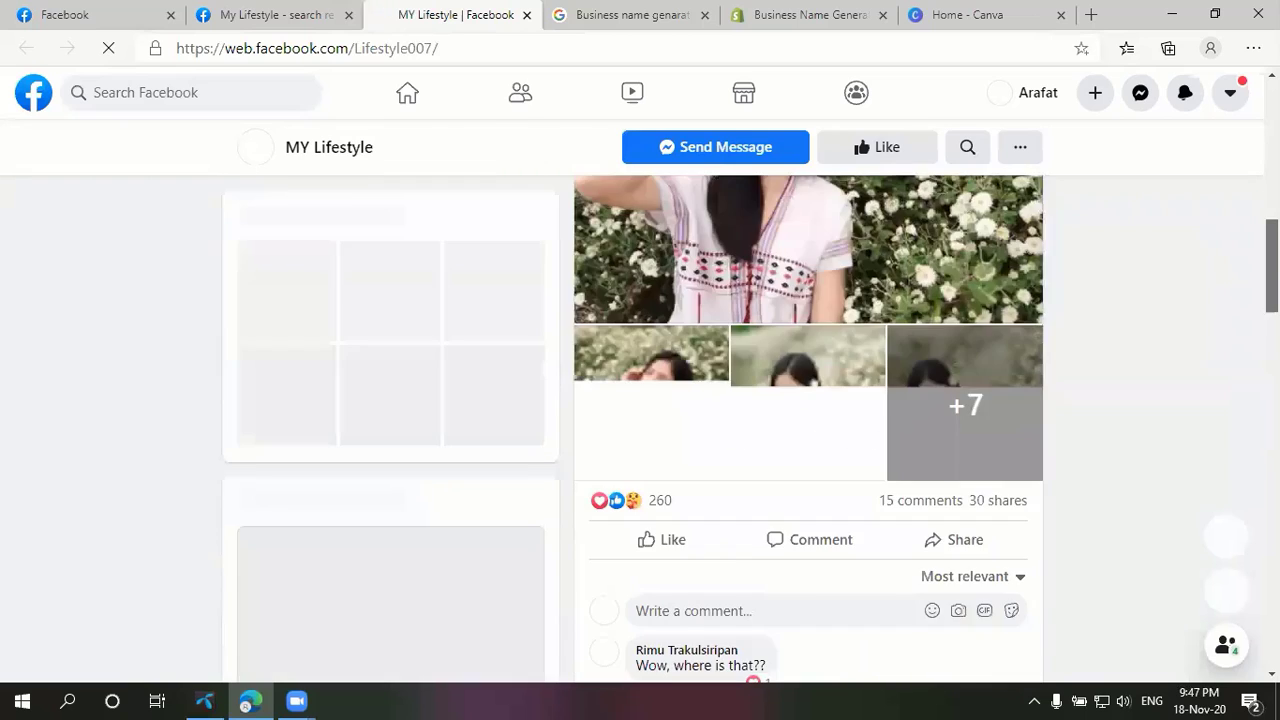
{"action": "scroll", "coordinate": [375, 143], "scroll_direction": "up", "scroll_amount": 5}
{"action": "key", "text": "ctrl+shift+Tab"}
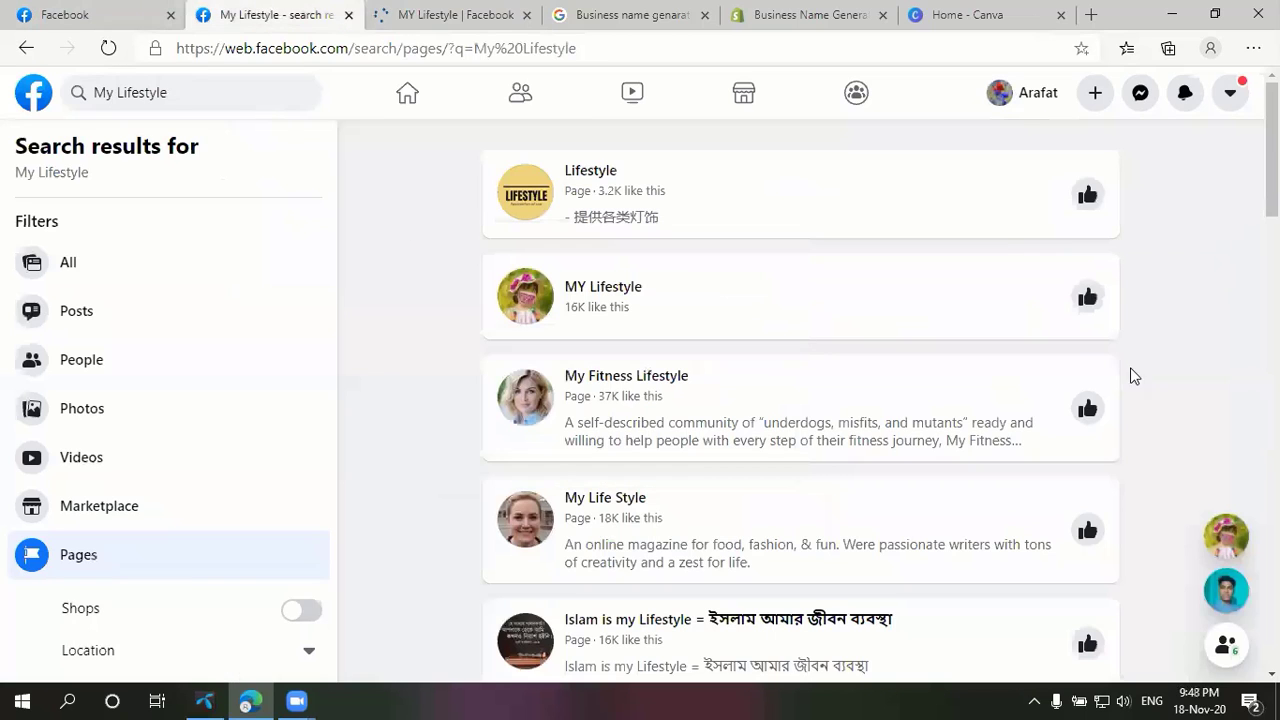
- Check which category the Men's lifestyle page uses as a reference for the new Page's category
{"action": "scroll", "coordinate": [686, 462], "scroll_direction": "down", "scroll_amount": 4}
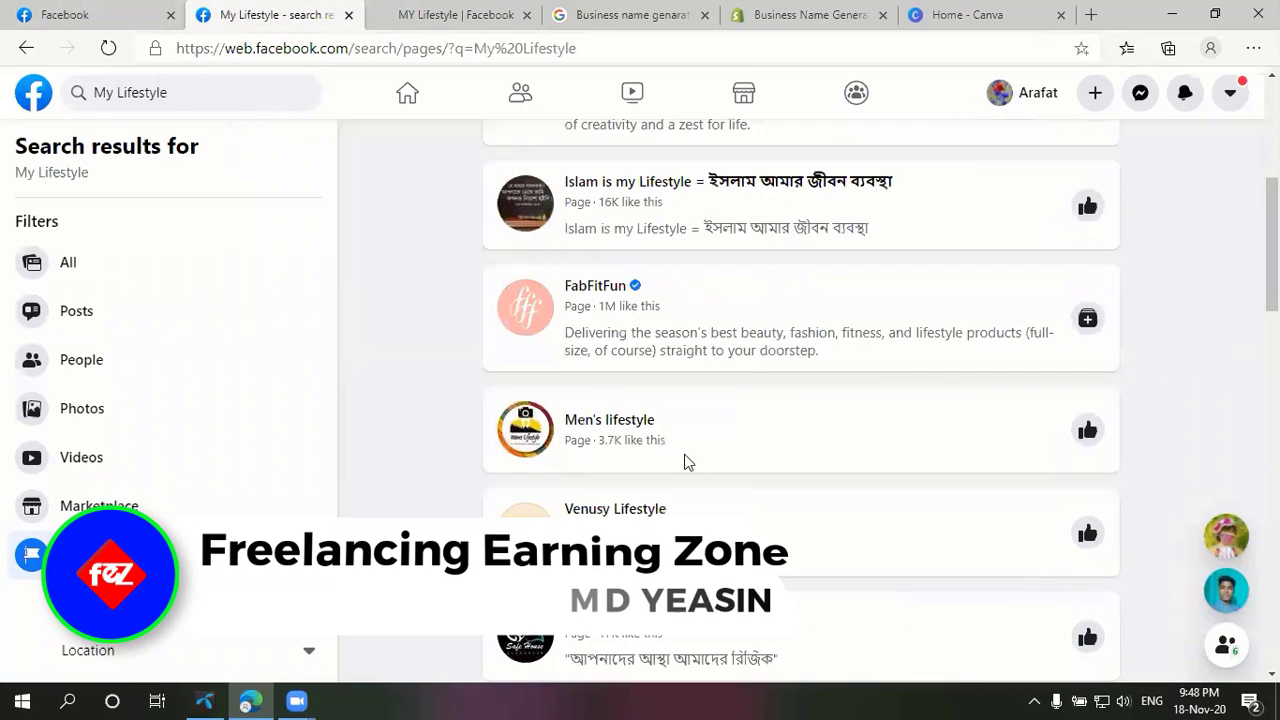
{"action": "mouse_move", "coordinate": [620, 432]}
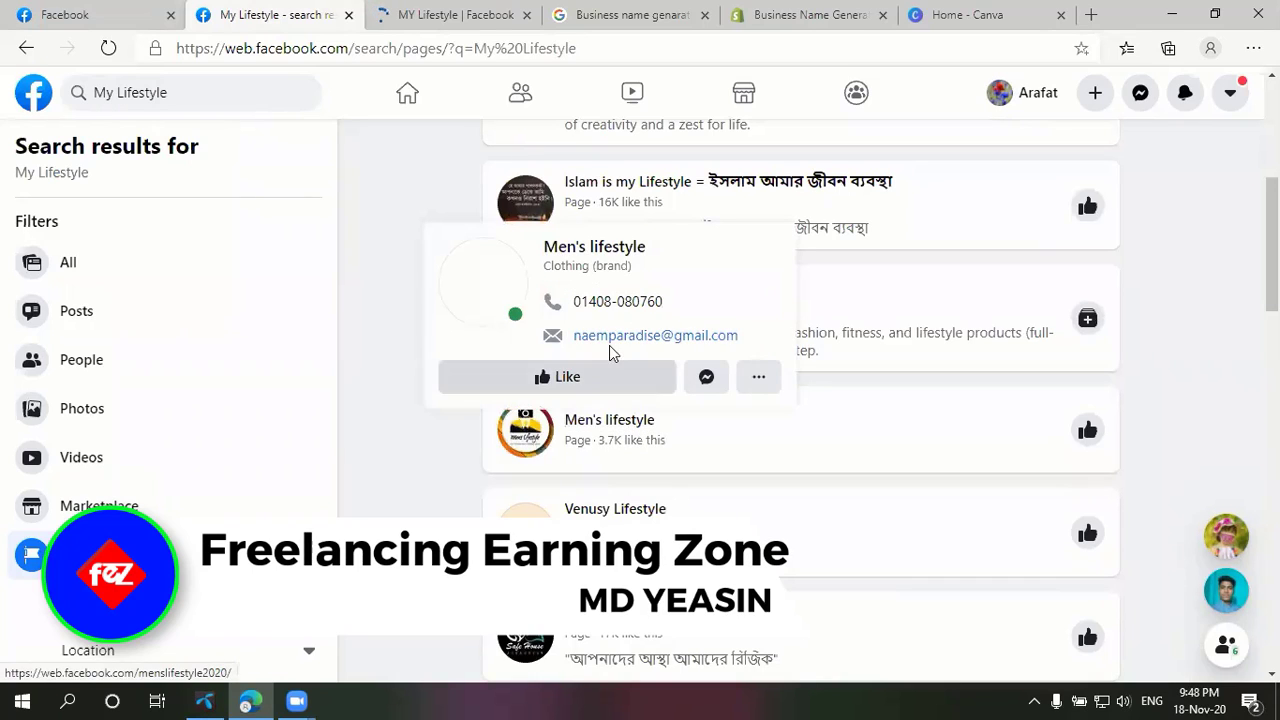
{"action": "left_click", "coordinate": [147, 10]}
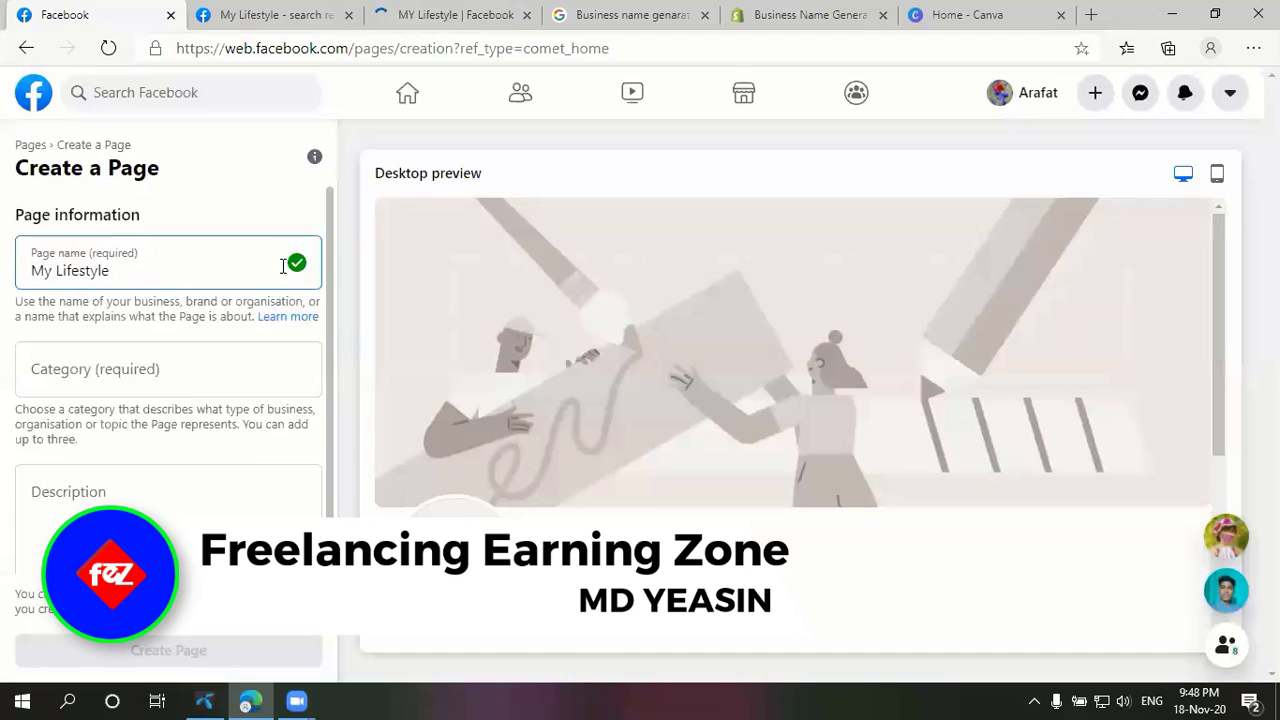
{"action": "left_click", "coordinate": [110, 373]}
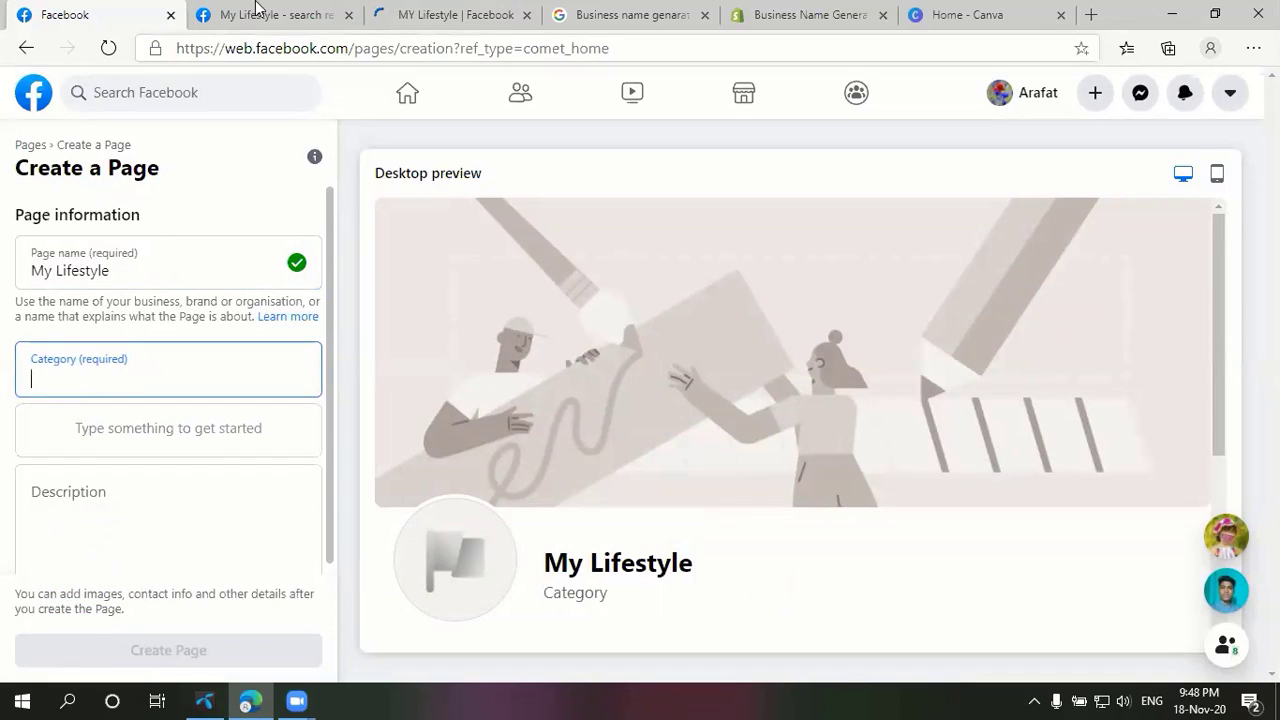
{"action": "left_click", "coordinate": [279, 20]}
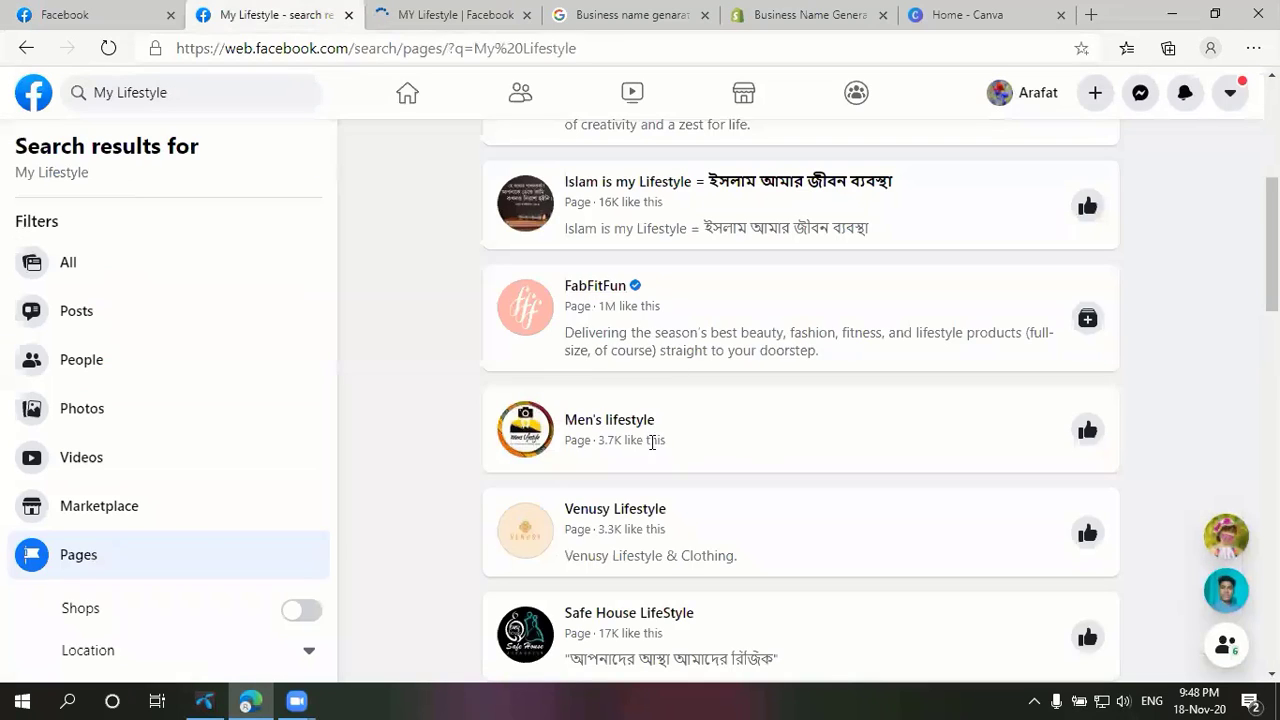
{"action": "mouse_move", "coordinate": [610, 425]}
{"action": "scroll", "coordinate": [1272, 300], "scroll_direction": "down", "scroll_amount": 2}
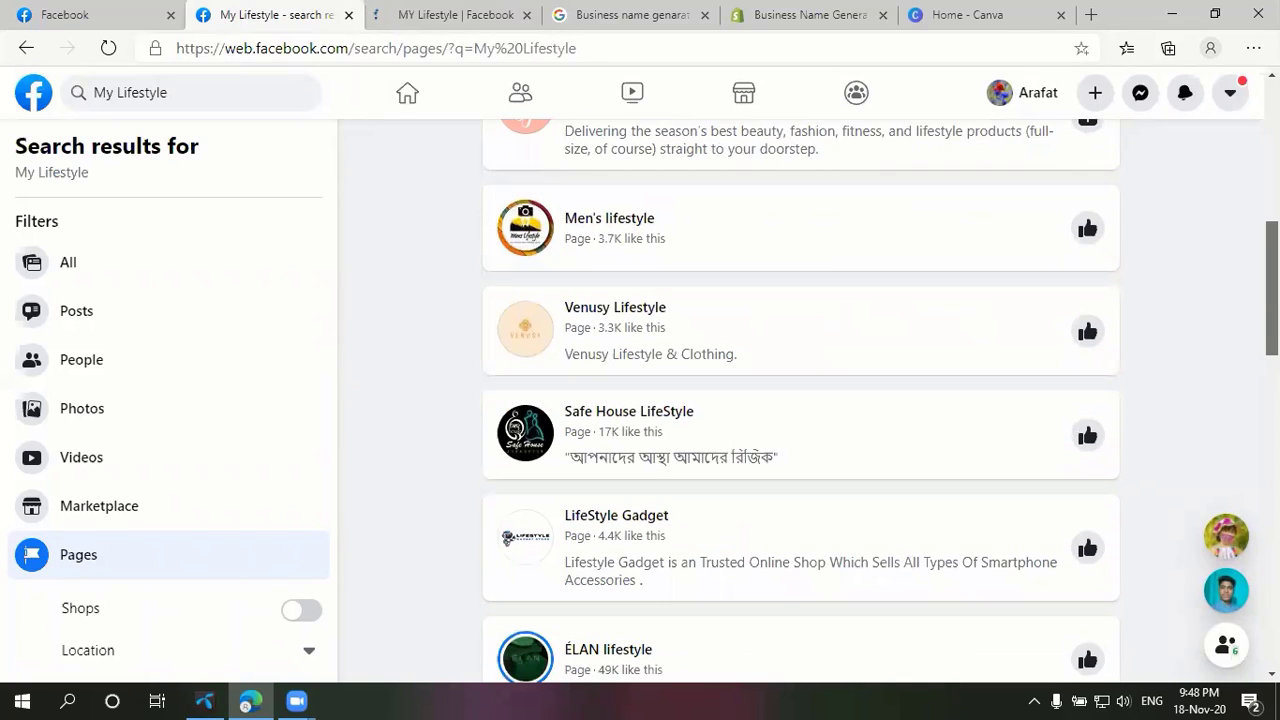
- Try to find a Page category with the search text "Online sh", and clear the entry
{"action": "left_click", "coordinate": [105, 12]}
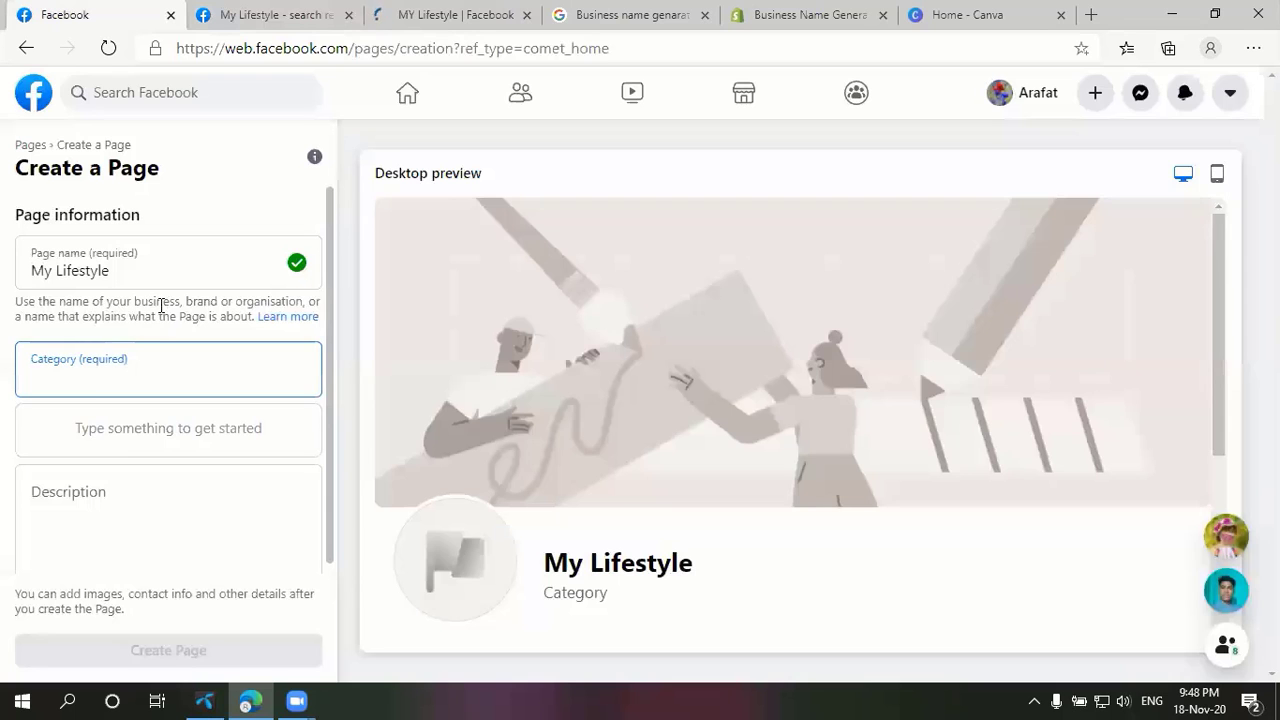
{"action": "type", "text": "O"}
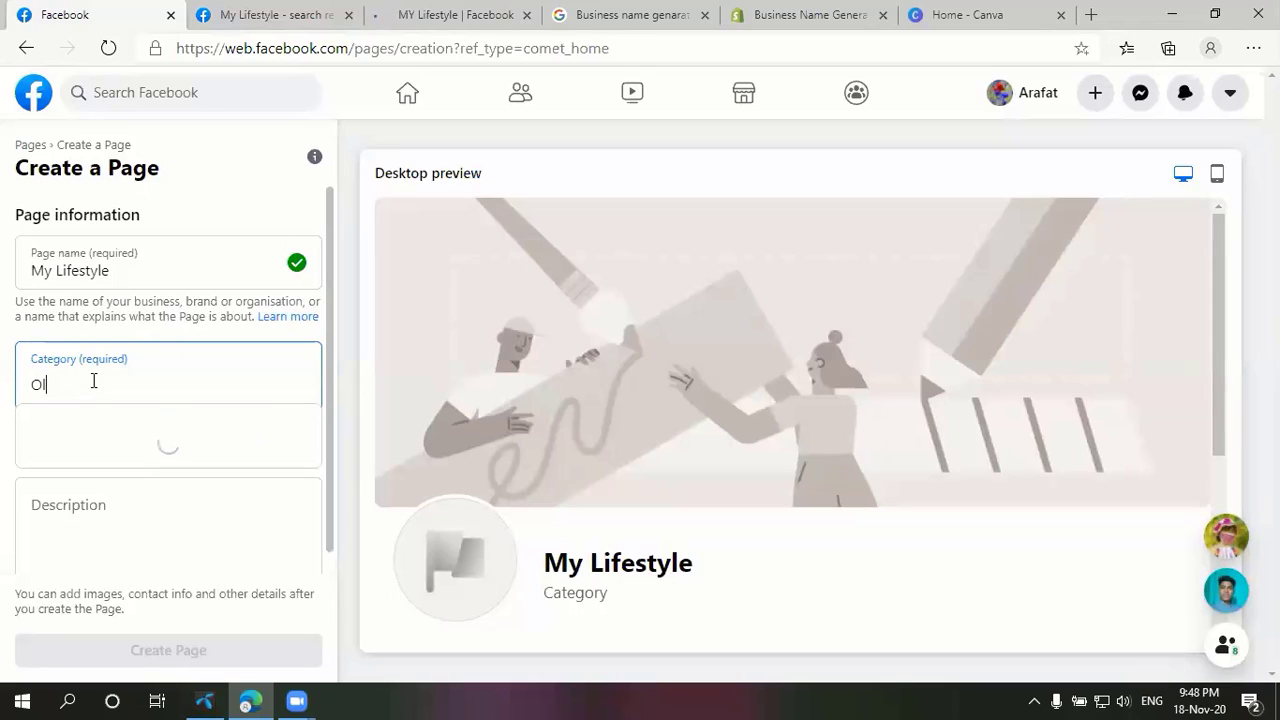
{"action": "type", "text": "nline s"}
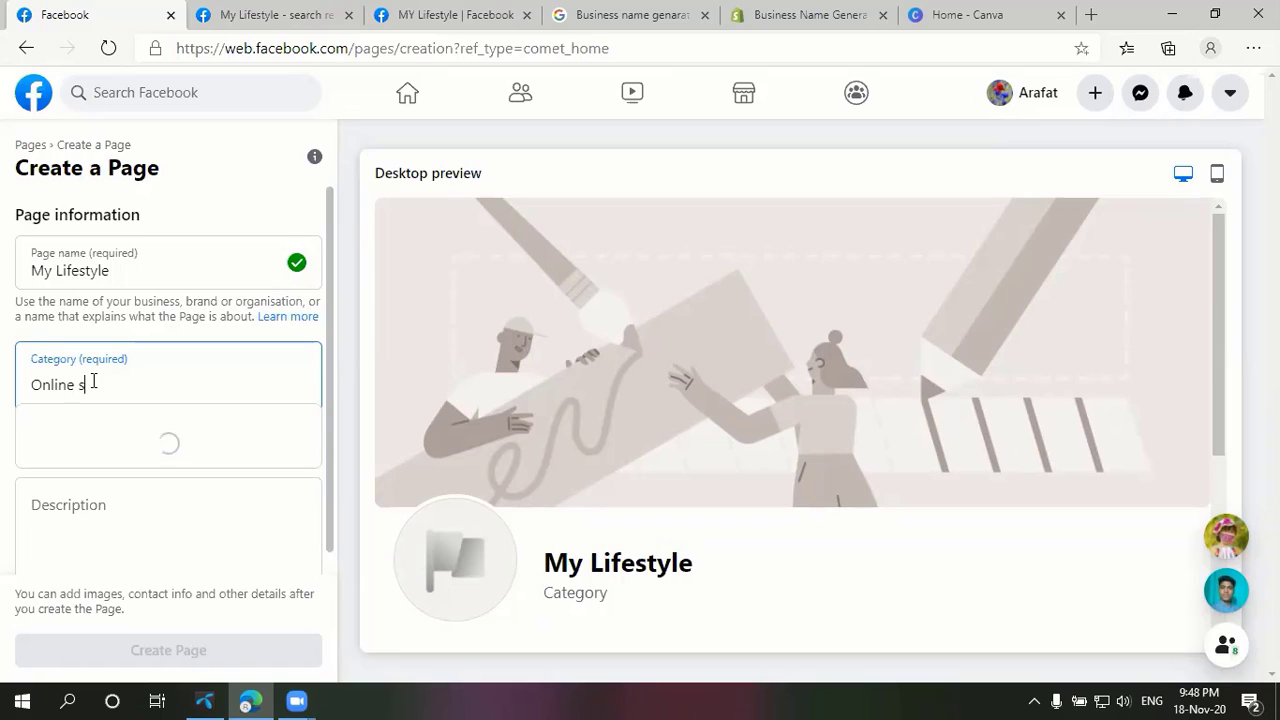
{"action": "key", "text": "BackSpace"}
{"action": "key", "text": "BackSpace"}
{"action": "key", "text": "BackSpace"}
{"action": "key", "text": "BackSpace"}
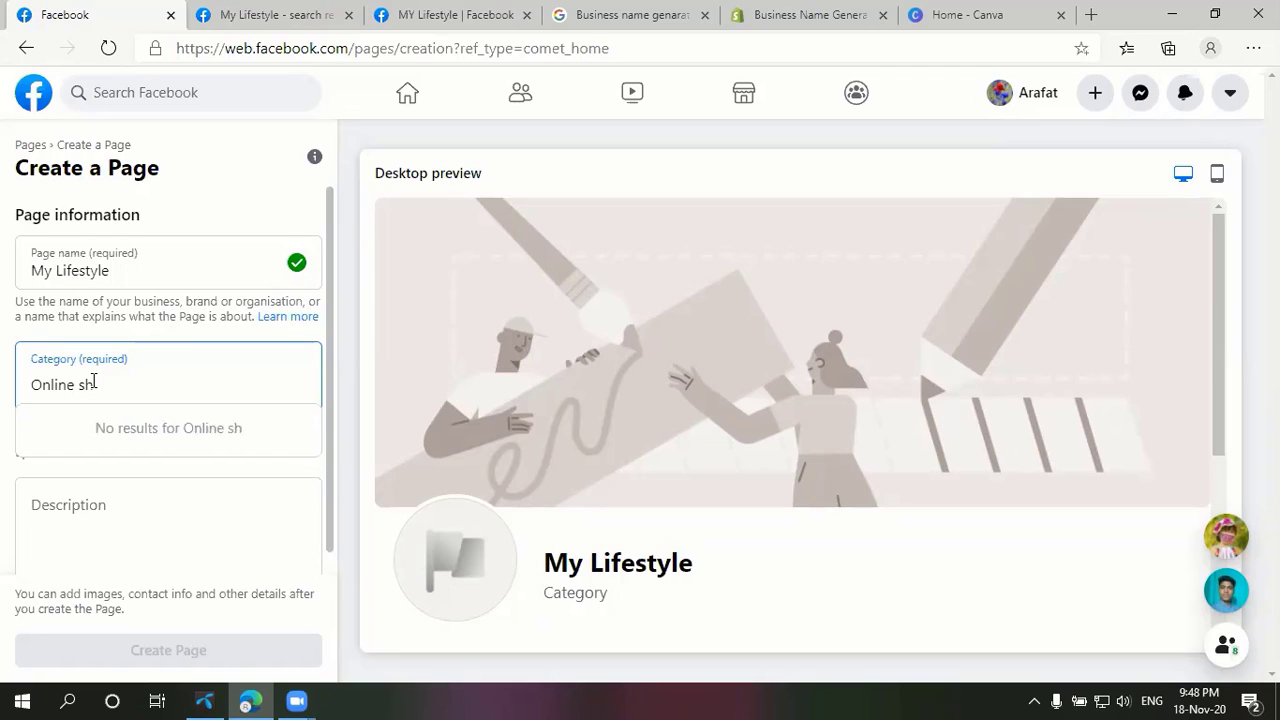
{"action": "key", "text": "BackSpace"}
{"action": "key", "text": "BackSpace"}
{"action": "key", "text": "BackSpace"}
{"action": "key", "text": "BackSpace"}
{"action": "key", "text": "BackSpace"}
{"action": "key", "text": "BackSpace"}
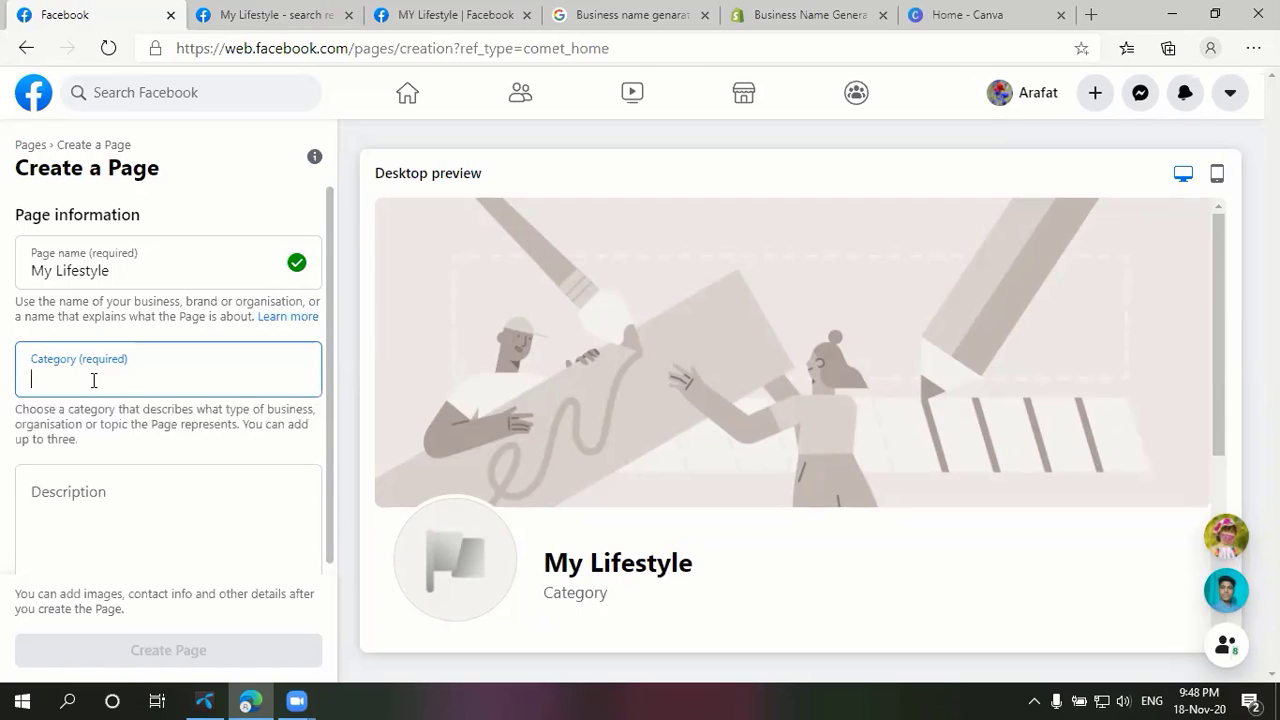
- Assign the categories Shopping centre, E-commerce website and Shopping & retail to the new Page
{"action": "type", "text": "sho"}
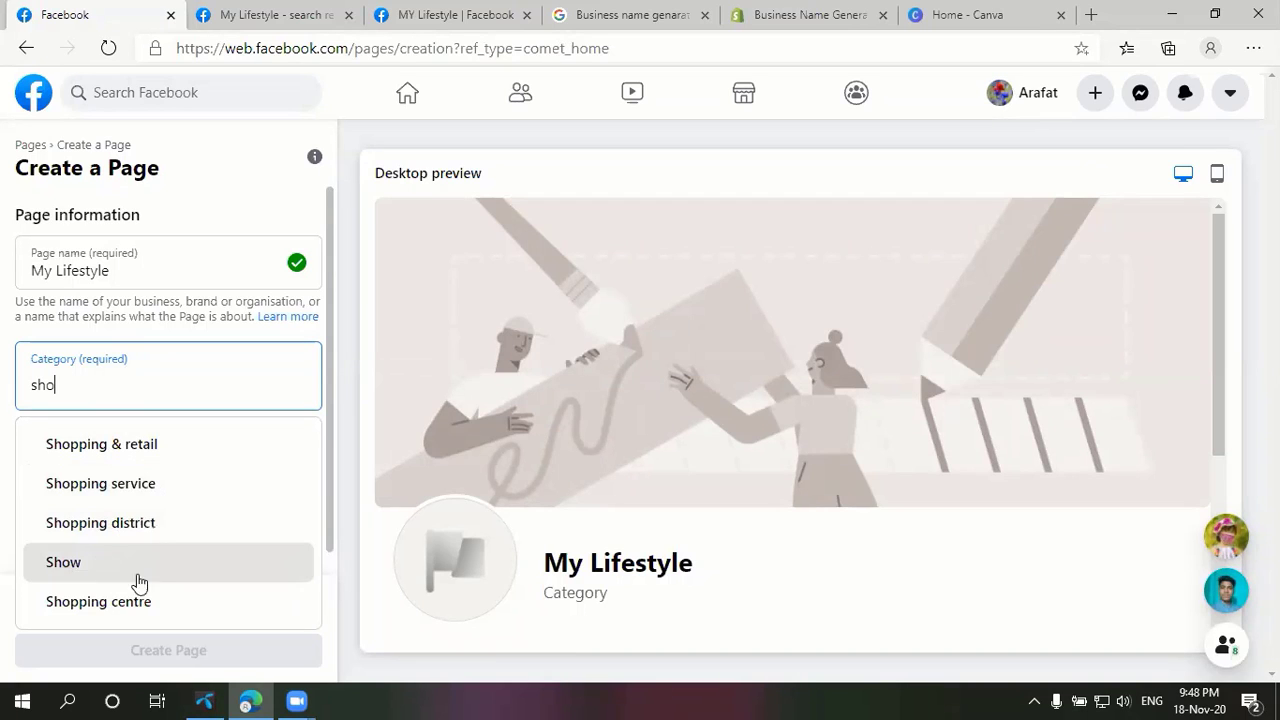
{"action": "left_click", "coordinate": [153, 602]}
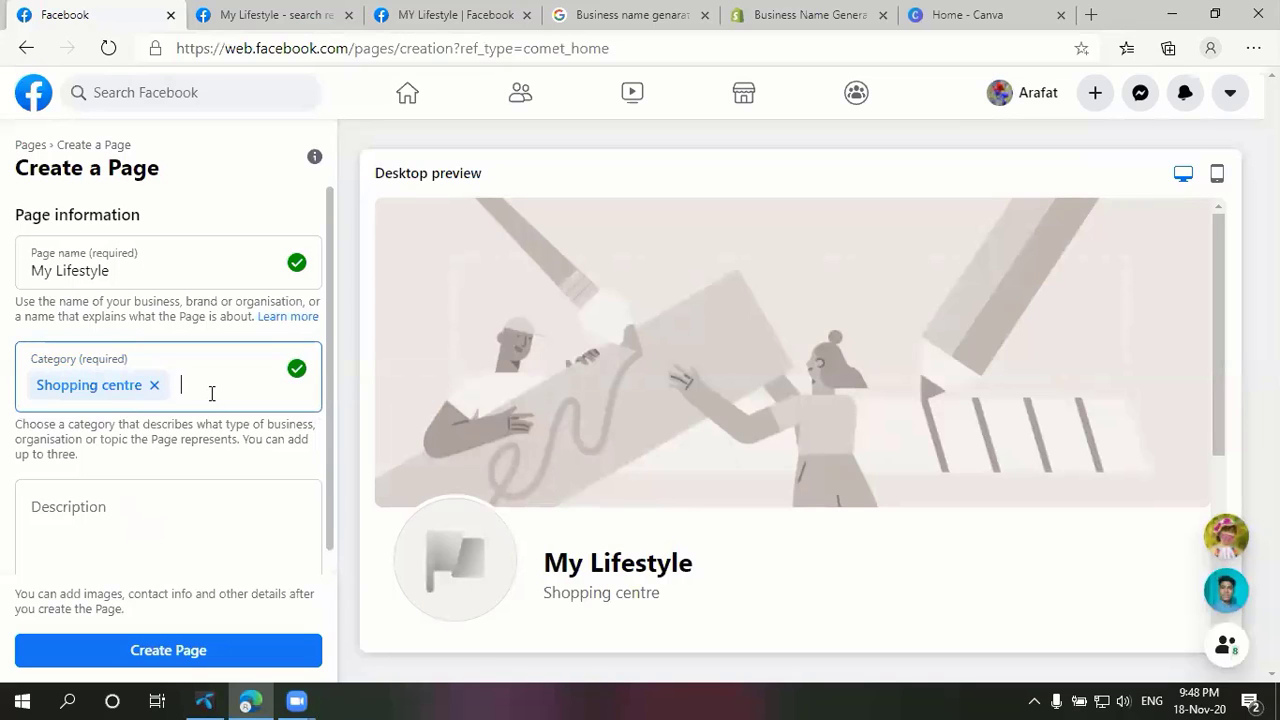
{"action": "type", "text": "Ec"}
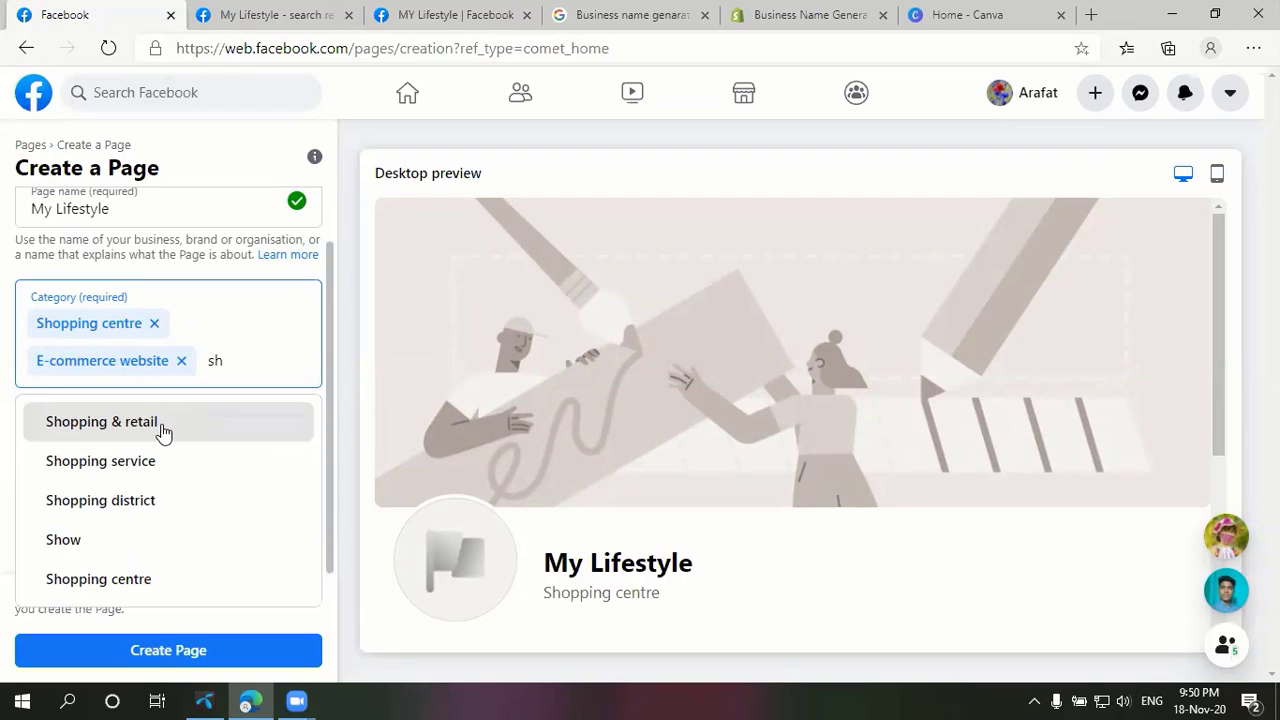
{"action": "left_click", "coordinate": [163, 434]}
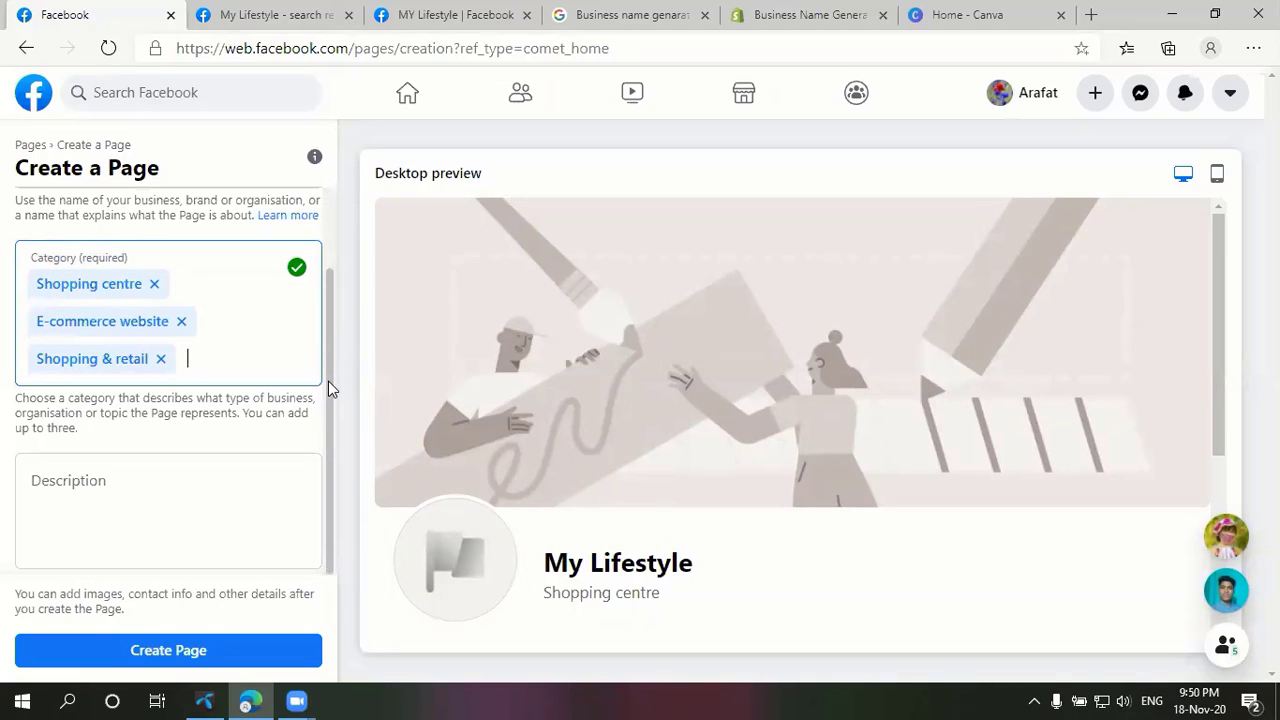
- Enter the Page description "An online store for fashion and others things."
{"action": "left_click", "coordinate": [78, 487]}
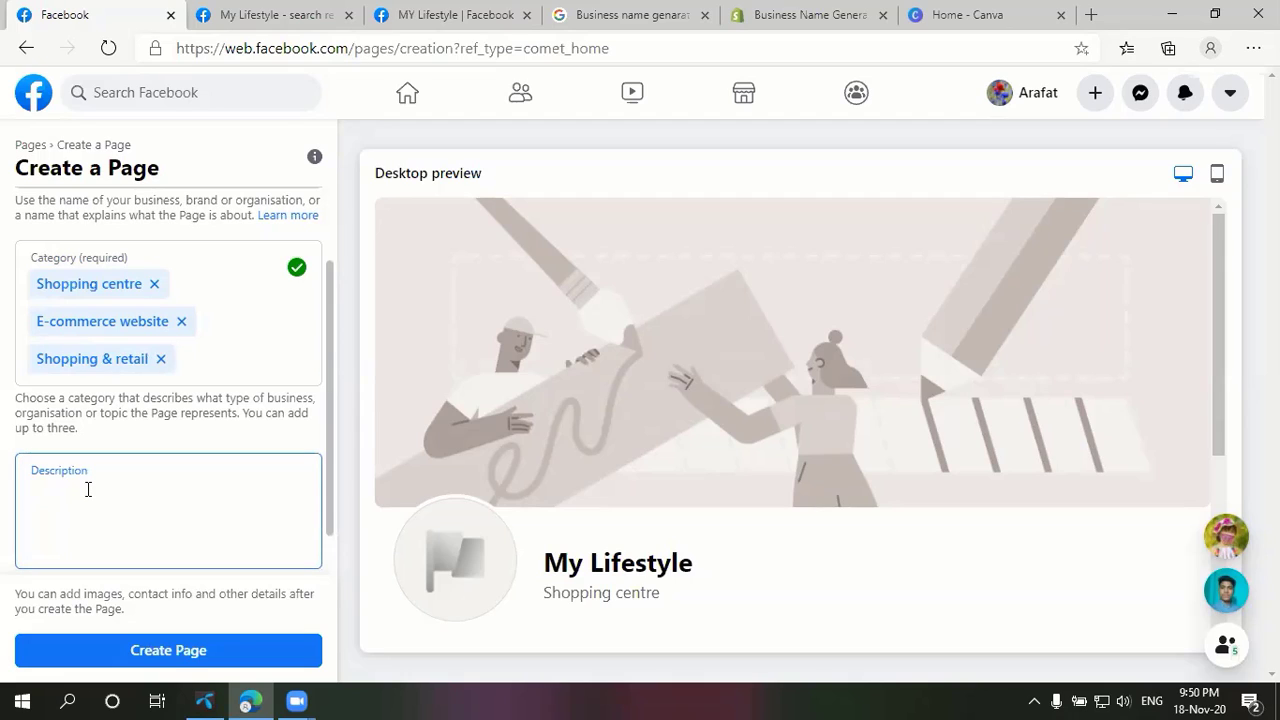
{"action": "type", "text": "An online magazine for food, fashion, & fun. Were passionate writers with tons of creativity and a zest for life."}
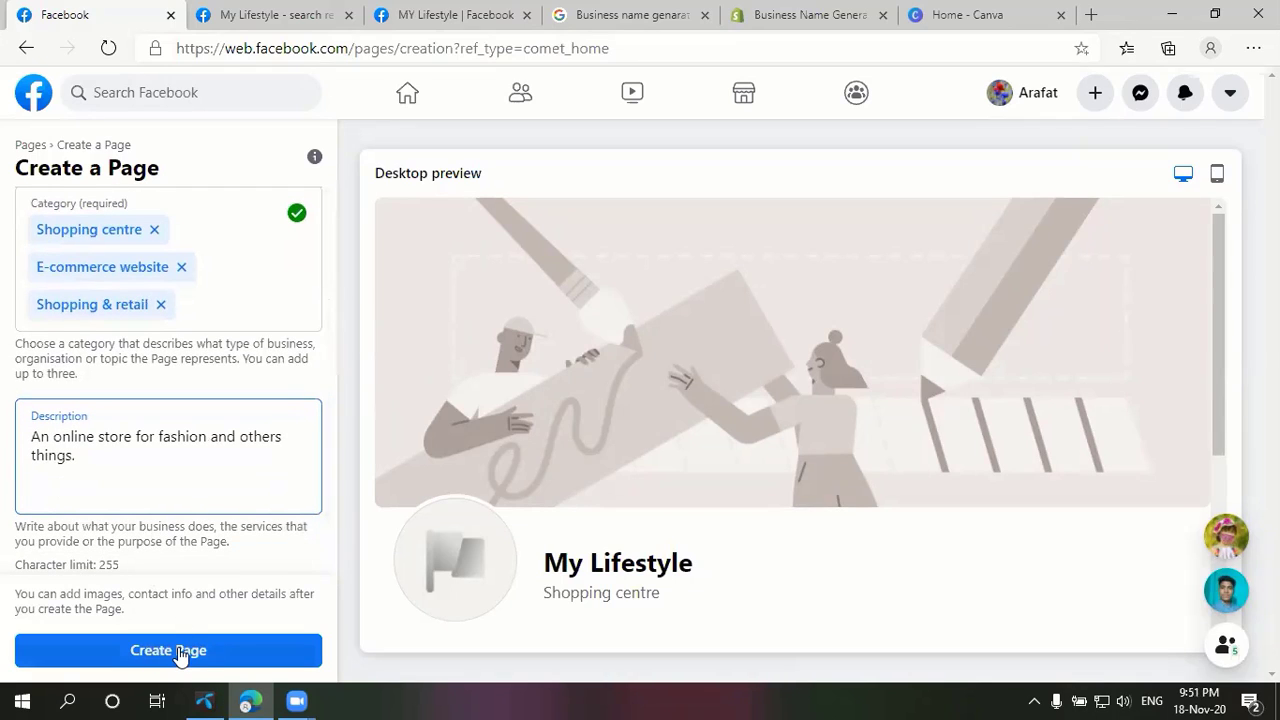
- Create the Page and add Red and Orange Illustrated Badge Food Festival Logo.png from Downloads as its profile photo
{"action": "left_click", "coordinate": [171, 652]}
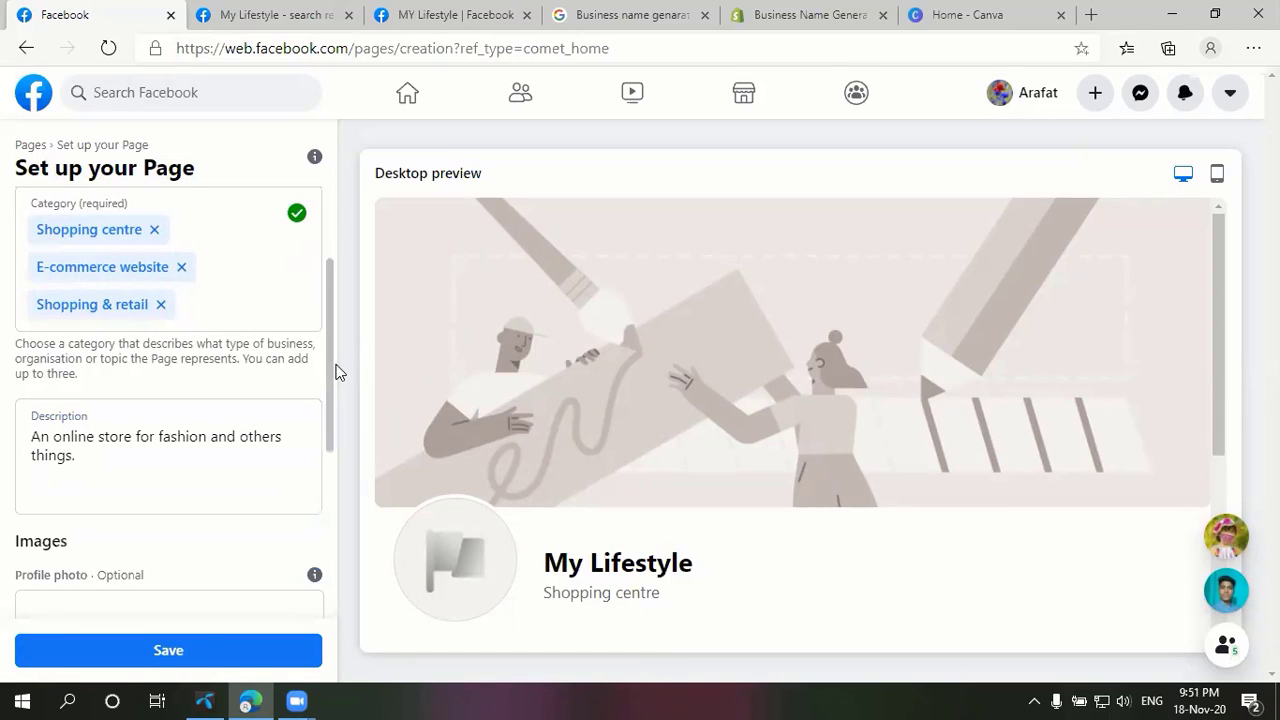
{"action": "left_click_drag", "start_coordinate": [334, 374], "coordinate": [337, 500]}
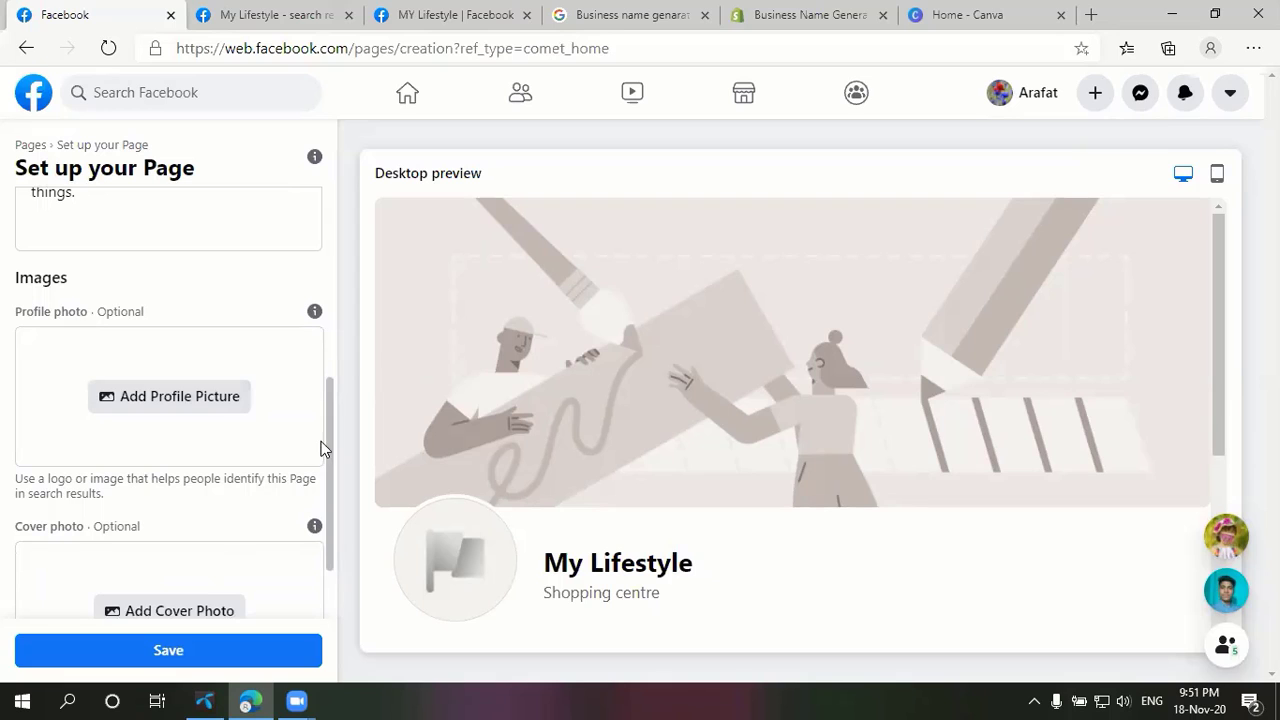
{"action": "left_click_drag", "start_coordinate": [329, 431], "coordinate": [332, 490]}
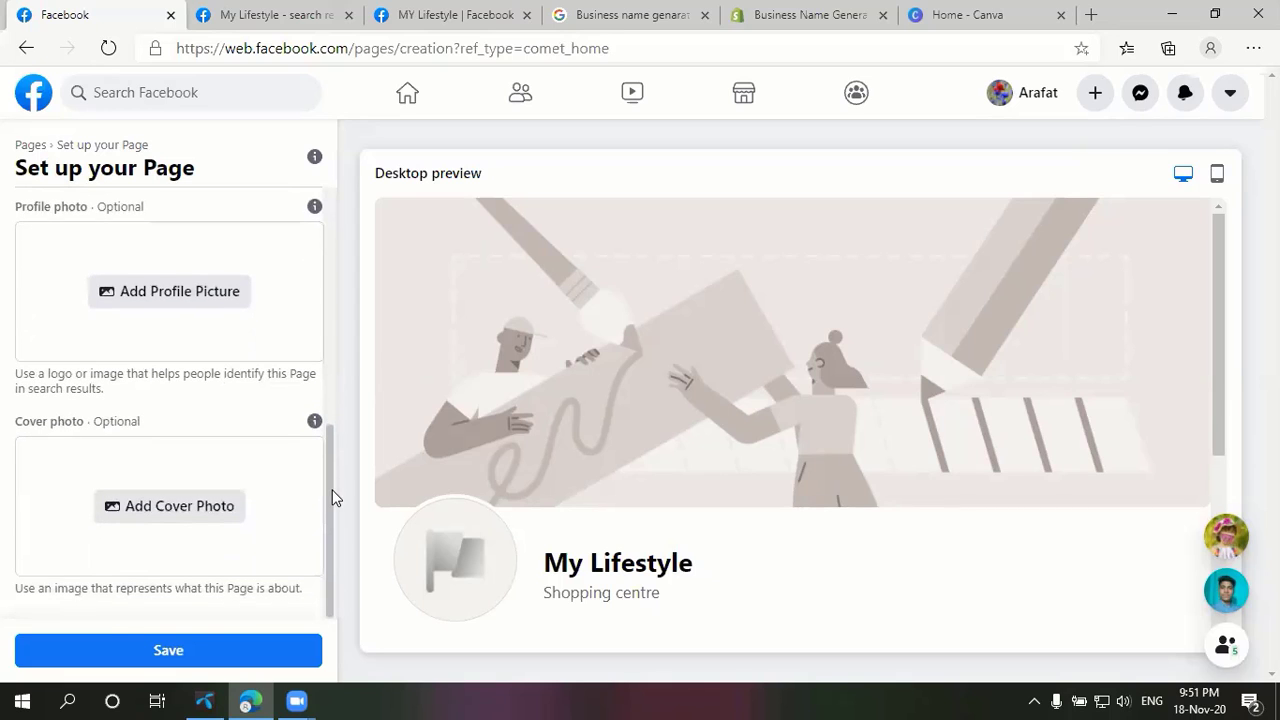
{"action": "left_click_drag", "start_coordinate": [326, 555], "coordinate": [326, 519]}
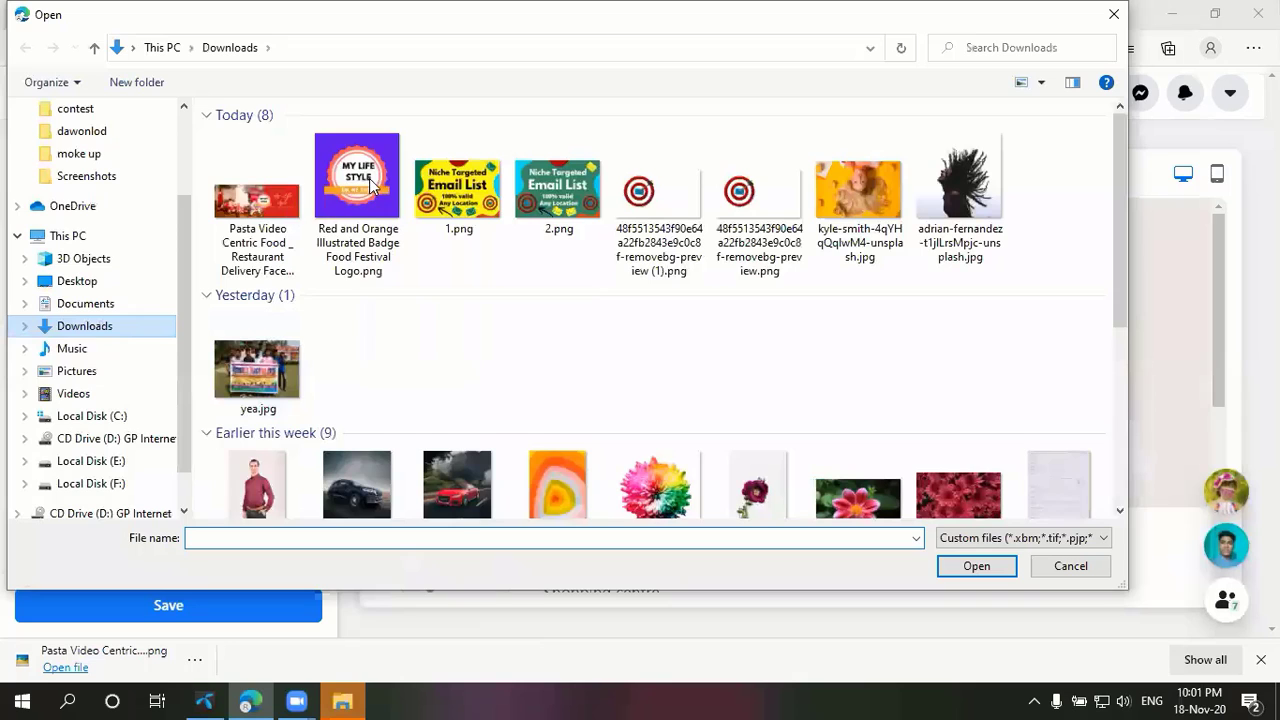
{"action": "left_click", "coordinate": [360, 180]}
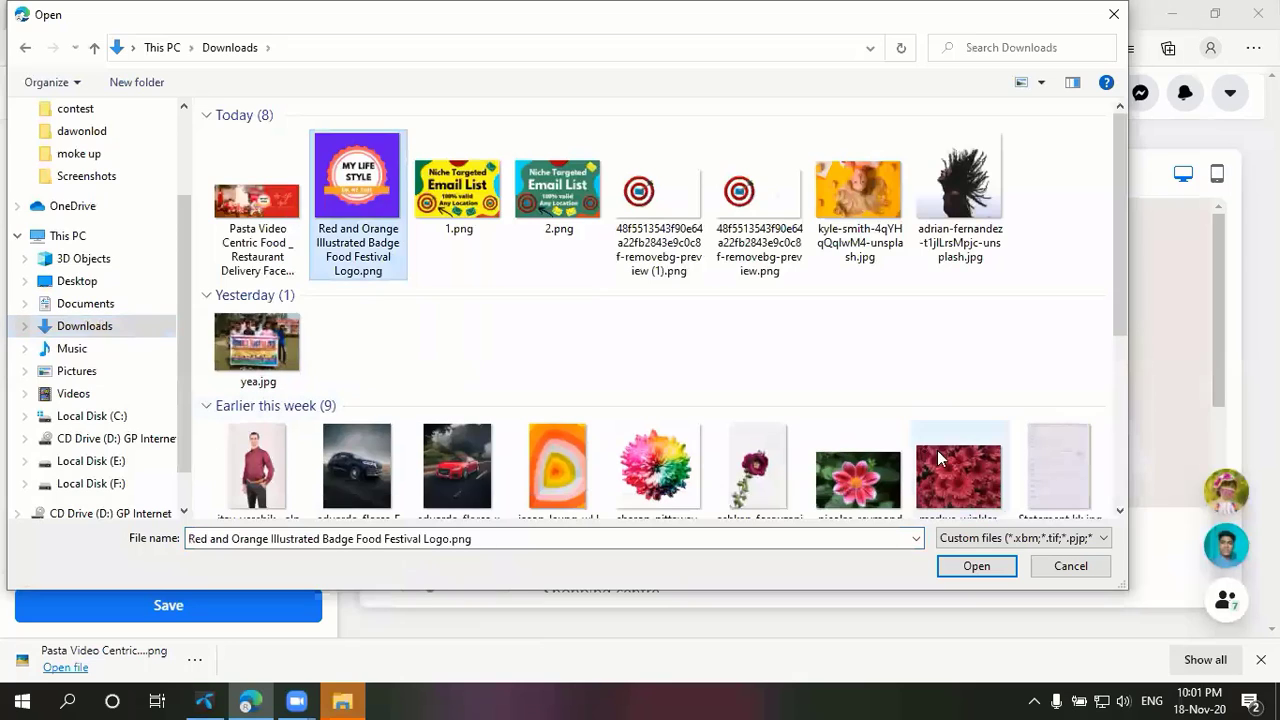
{"action": "left_click", "coordinate": [976, 566]}
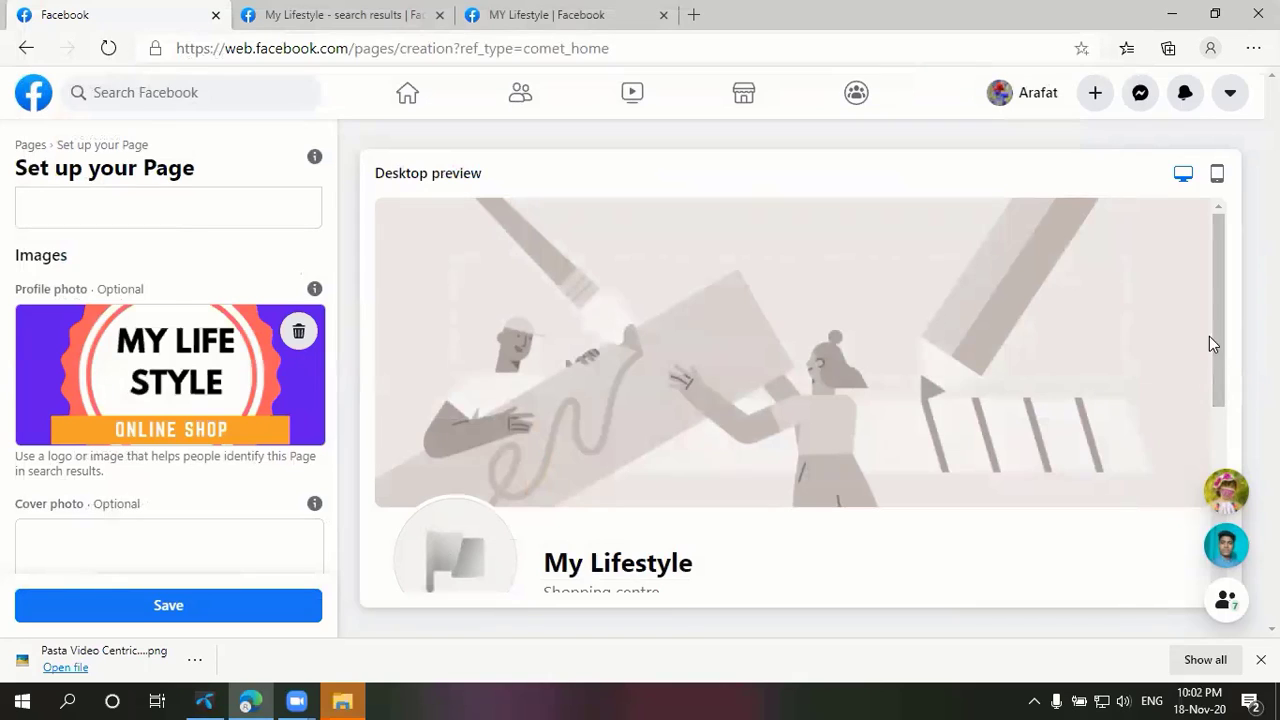
{"action": "left_click_drag", "start_coordinate": [1217, 323], "coordinate": [1216, 380]}
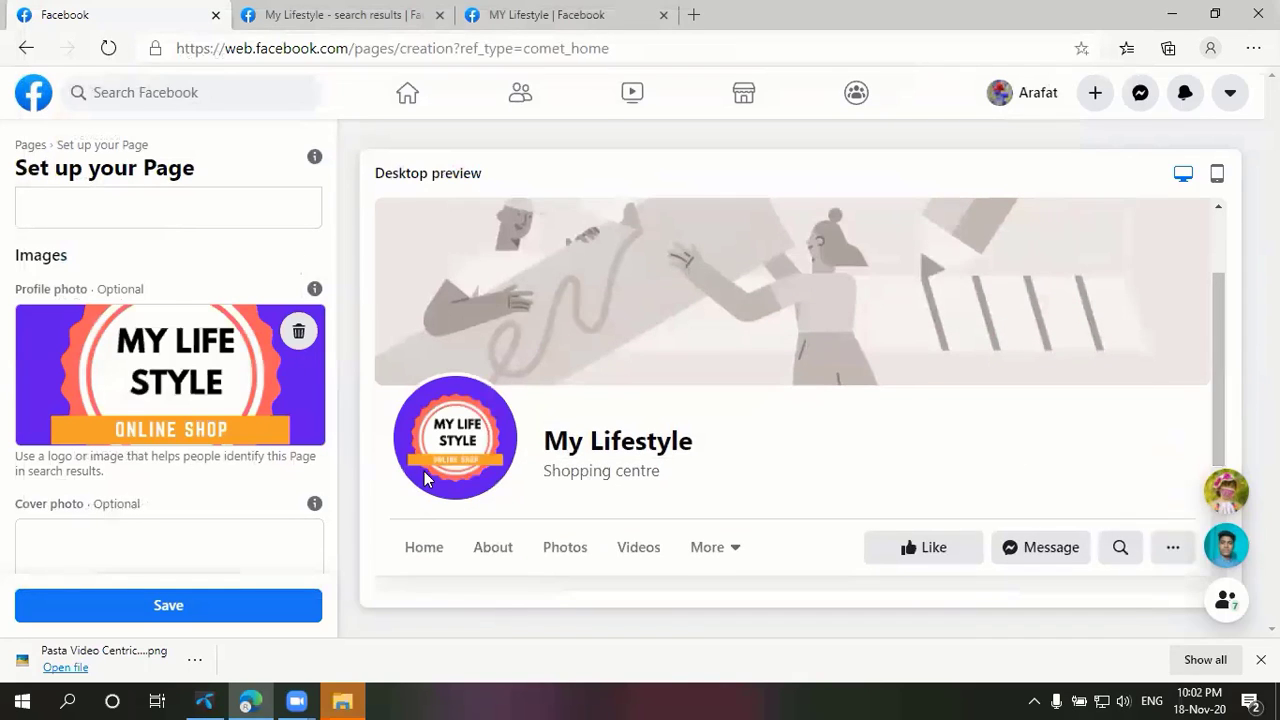
- Add Pasta Video Centric Food _ Restaurant Delivery Facebook Cover.png as the Page's cover photo and save the Page setup
{"action": "left_click_drag", "start_coordinate": [327, 429], "coordinate": [331, 488]}
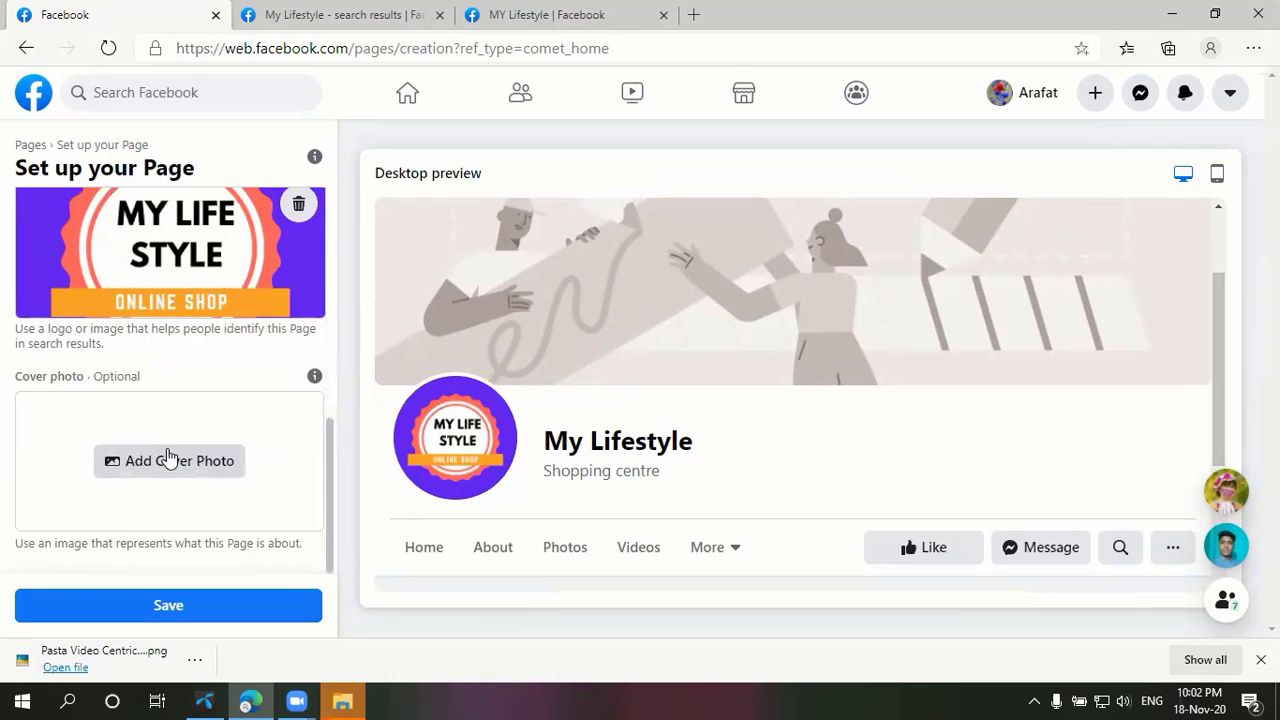
{"action": "left_click", "coordinate": [169, 458]}
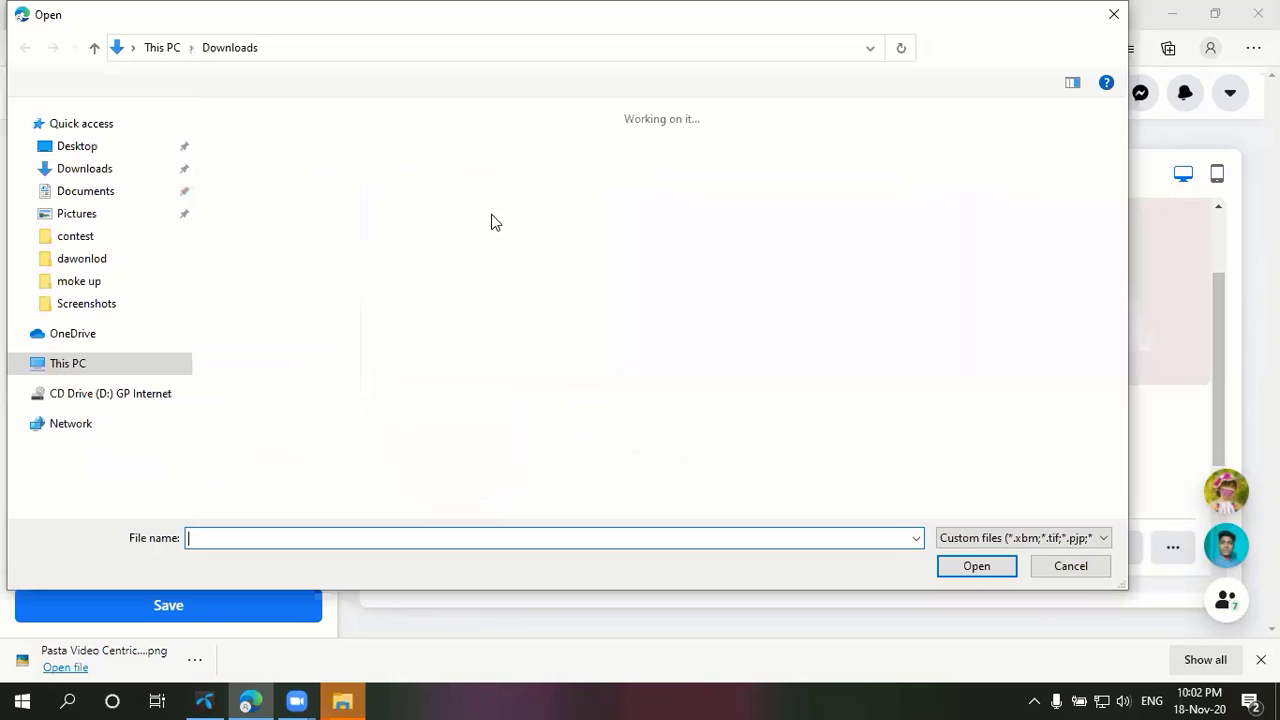
{"action": "left_click", "coordinate": [281, 208]}
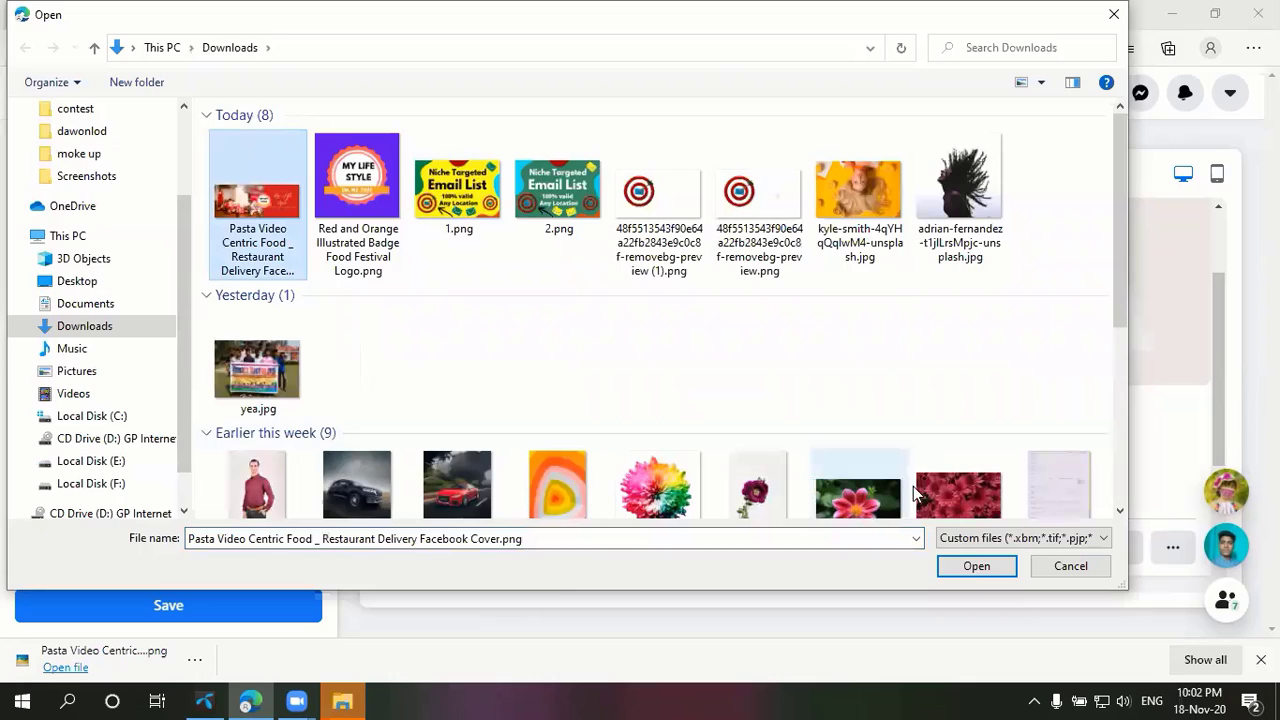
{"action": "left_click", "coordinate": [971, 566]}
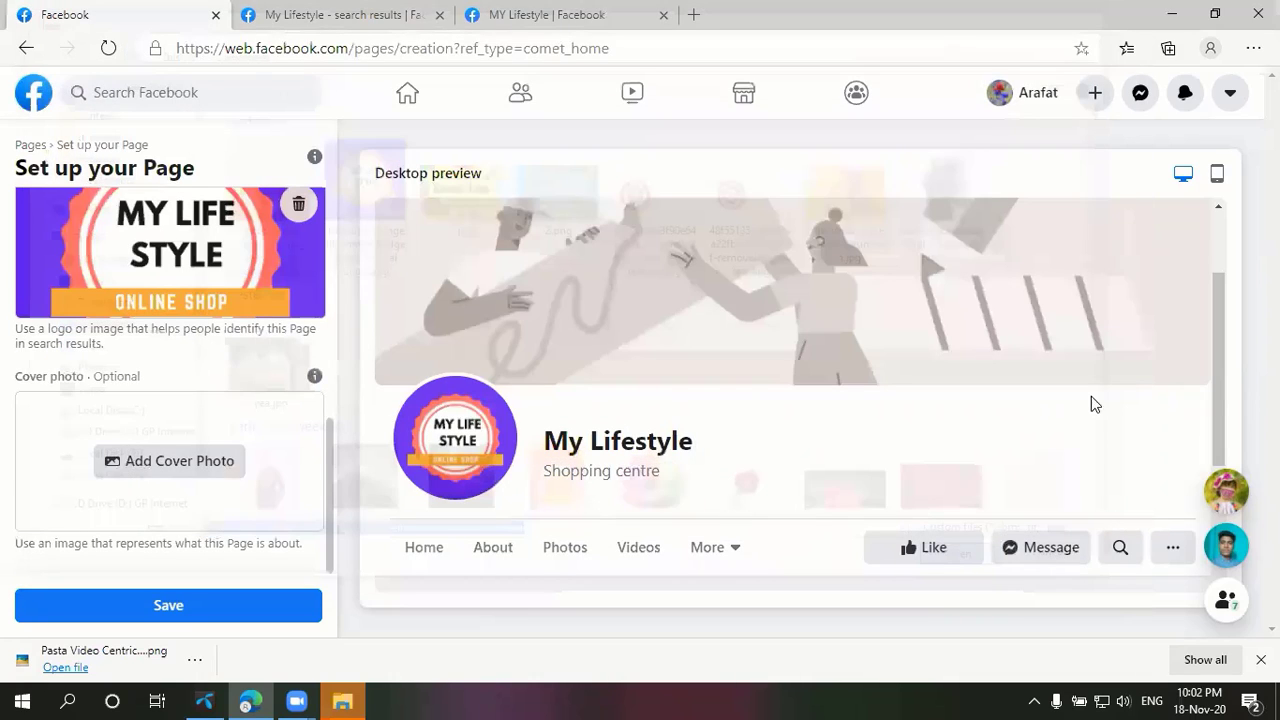
{"action": "scroll", "coordinate": [1224, 330], "scroll_direction": "up", "scroll_amount": 2}
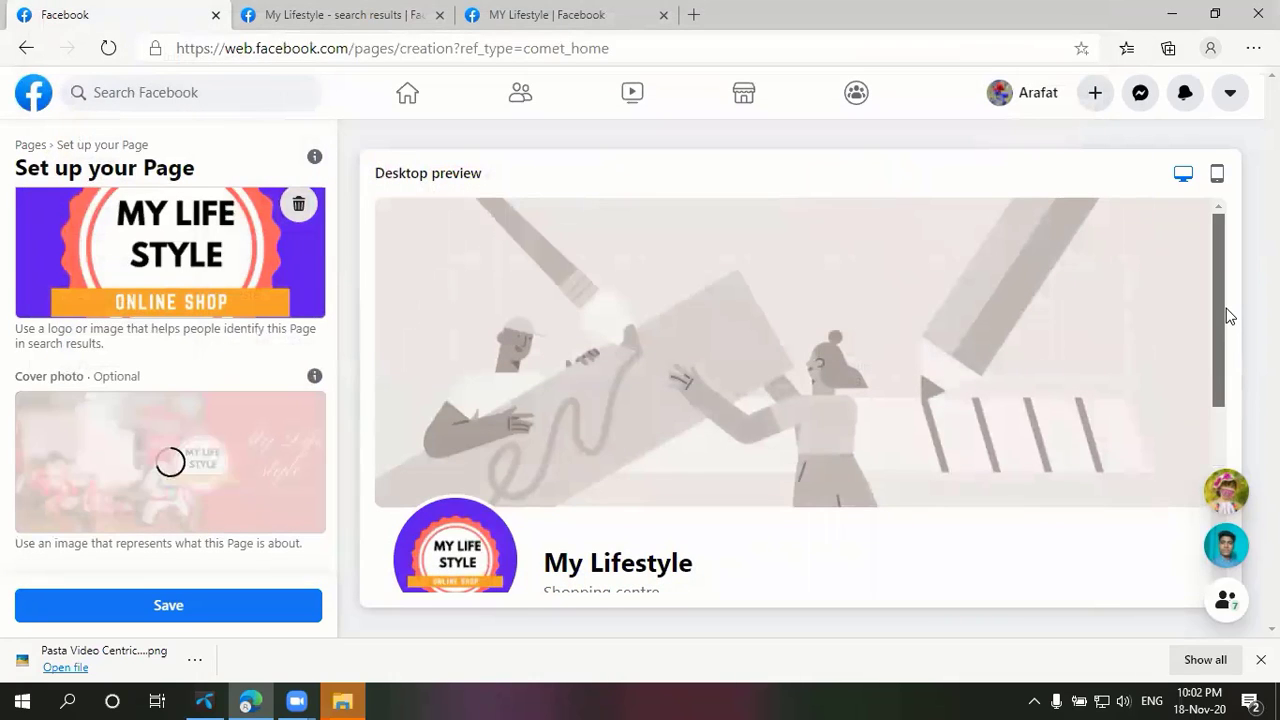
{"action": "scroll", "coordinate": [1229, 339], "scroll_direction": "down", "scroll_amount": 1}
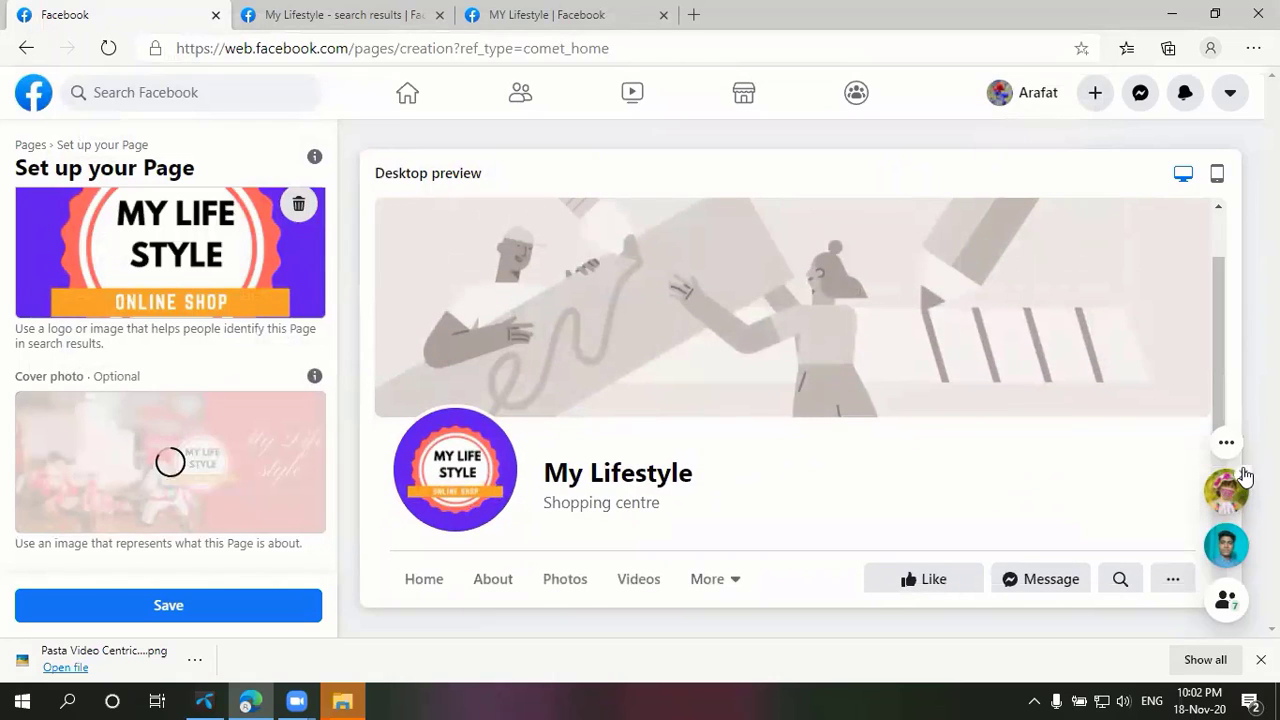
{"action": "left_click_drag", "start_coordinate": [1220, 384], "coordinate": [1220, 326]}
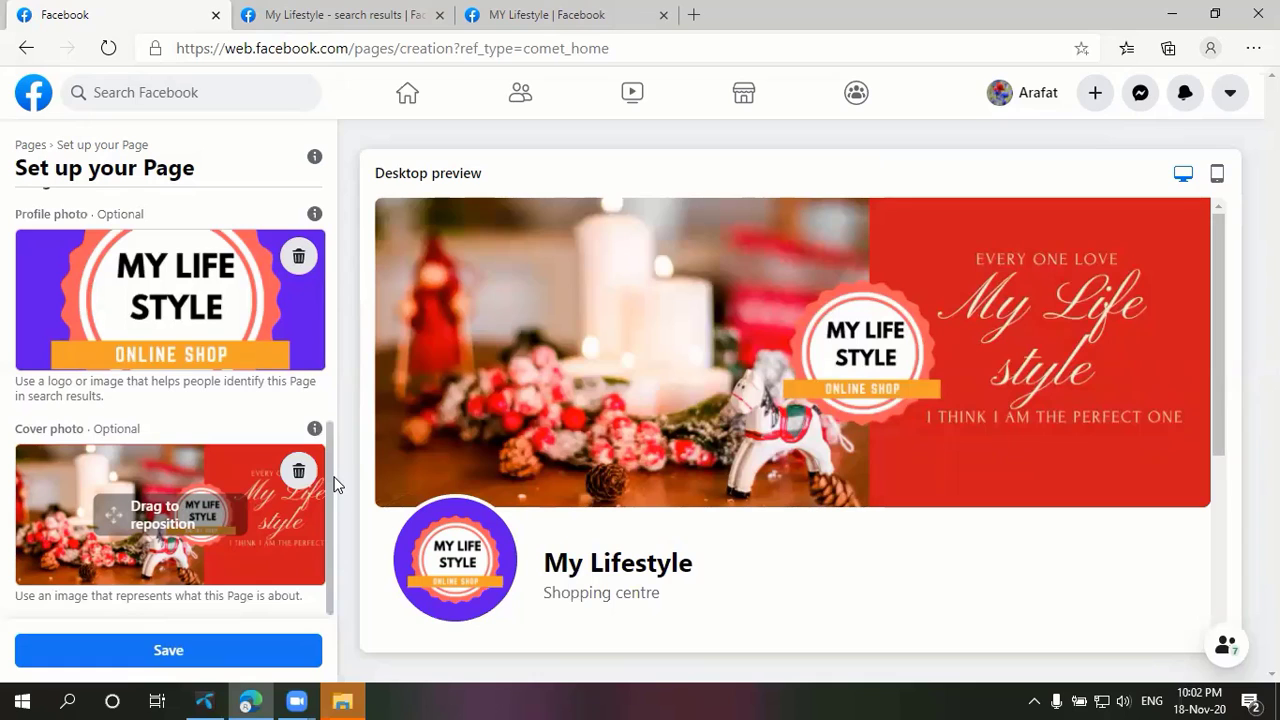
{"action": "scroll", "coordinate": [327, 557], "scroll_direction": "down", "scroll_amount": 1}
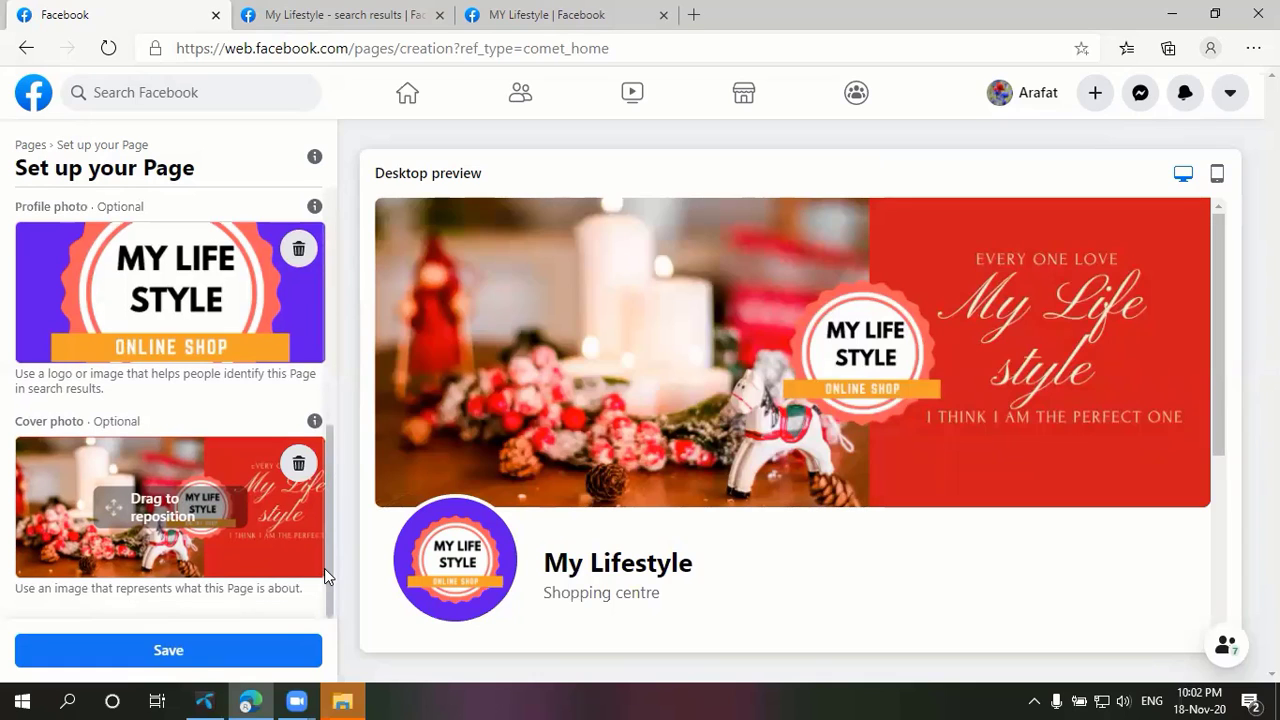
{"action": "left_click", "coordinate": [180, 652]}
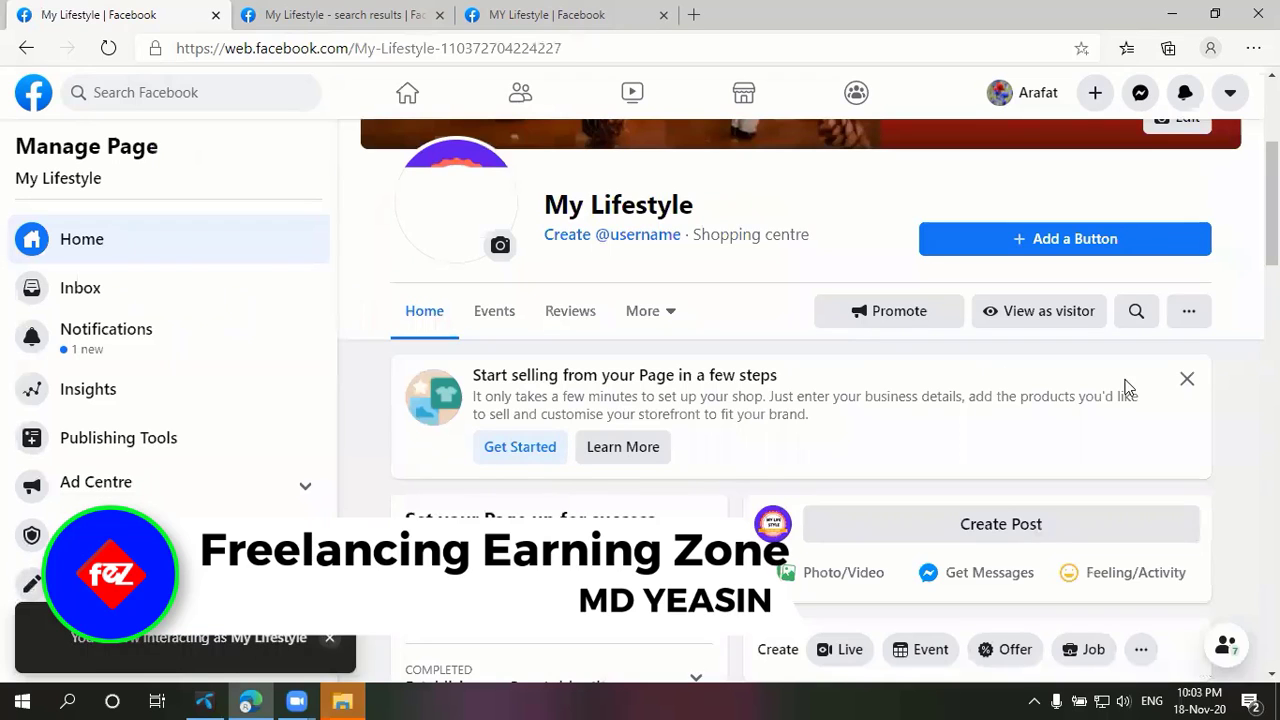
- Add a Send Message action button to the My Lifestyle Page
{"action": "scroll", "coordinate": [800, 400], "scroll_direction": "up", "scroll_amount": 3}
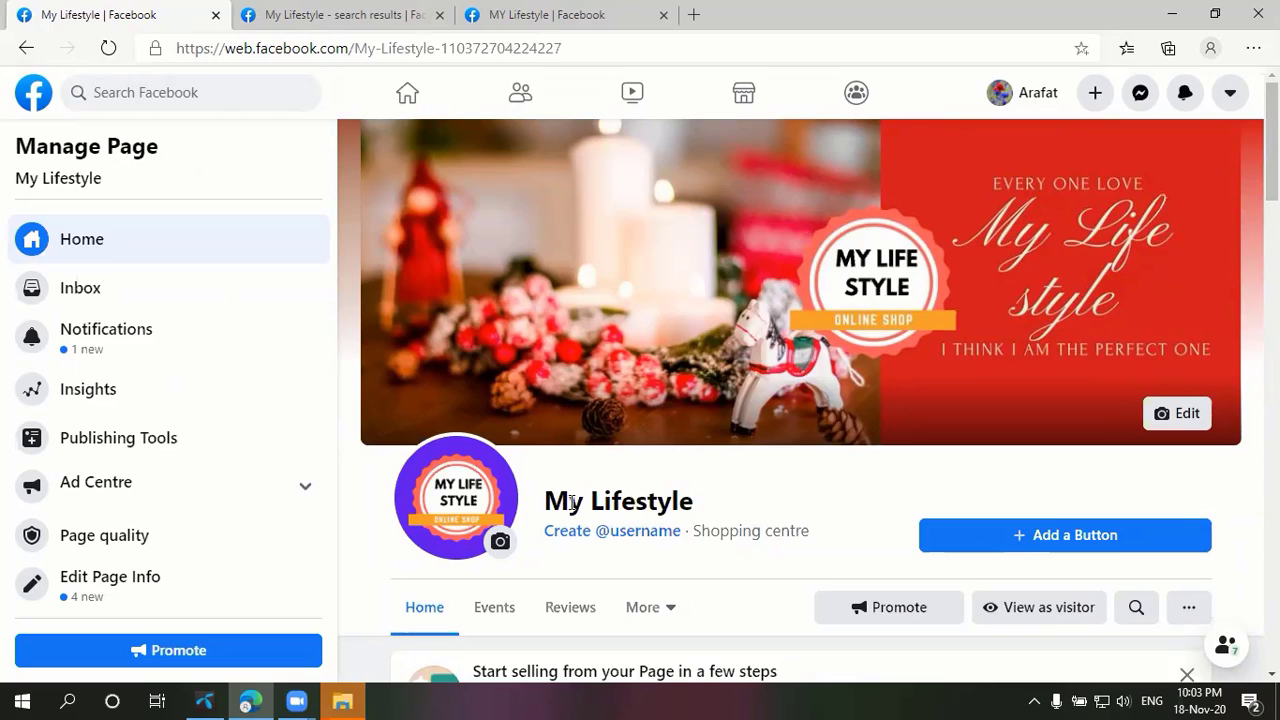
{"action": "left_click_drag", "start_coordinate": [552, 502], "coordinate": [698, 500]}
{"action": "left_click", "coordinate": [698, 500]}
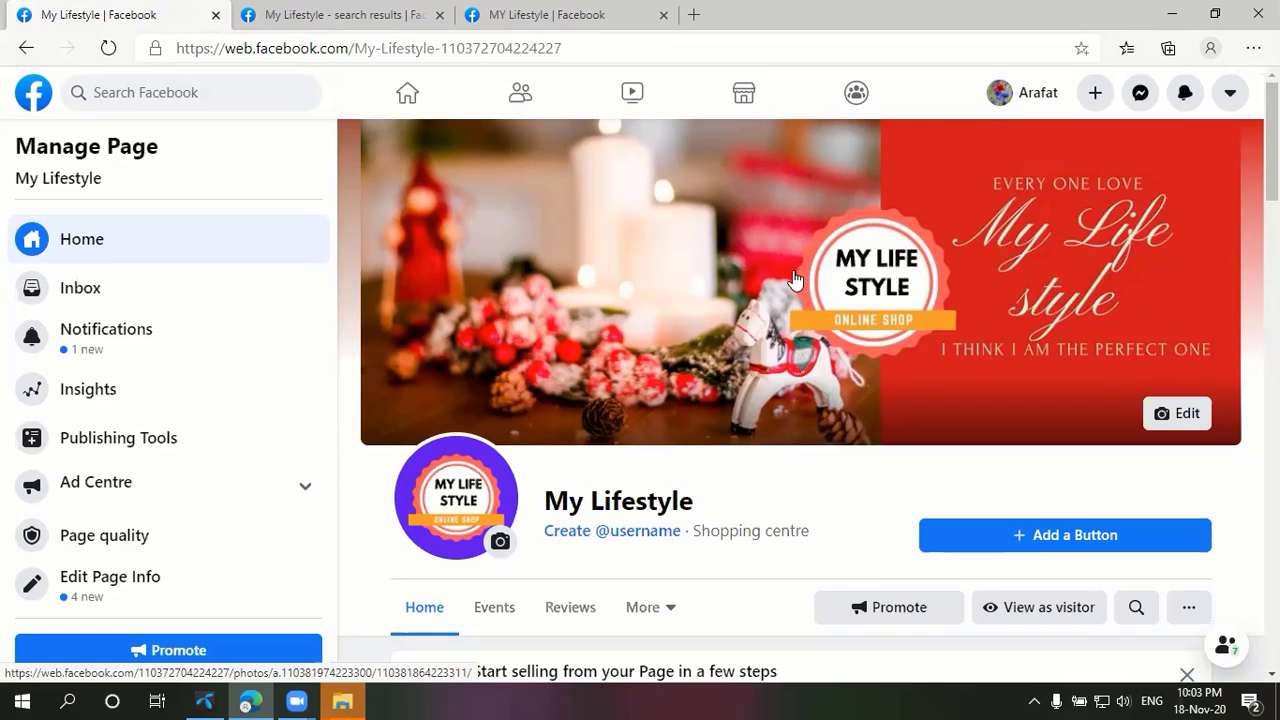
{"action": "scroll", "coordinate": [1272, 150], "scroll_direction": "down", "scroll_amount": 1}
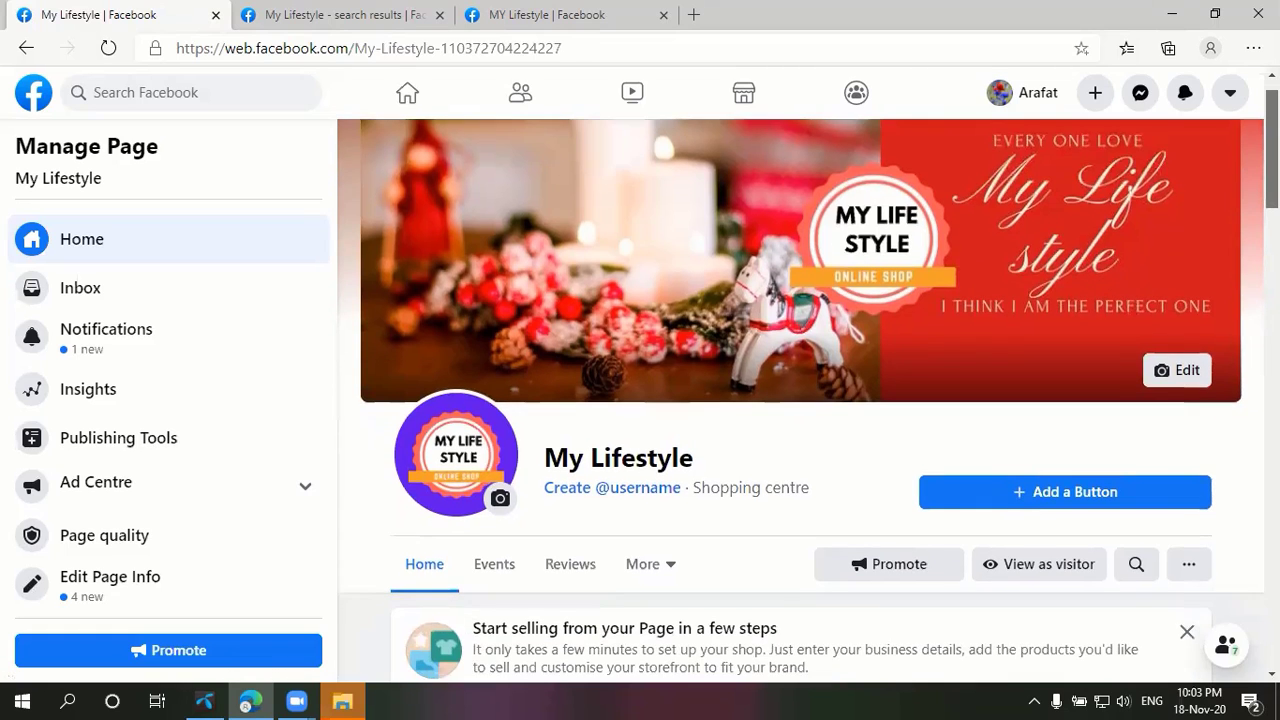
{"action": "scroll", "coordinate": [661, 257], "scroll_direction": "down", "scroll_amount": 3}
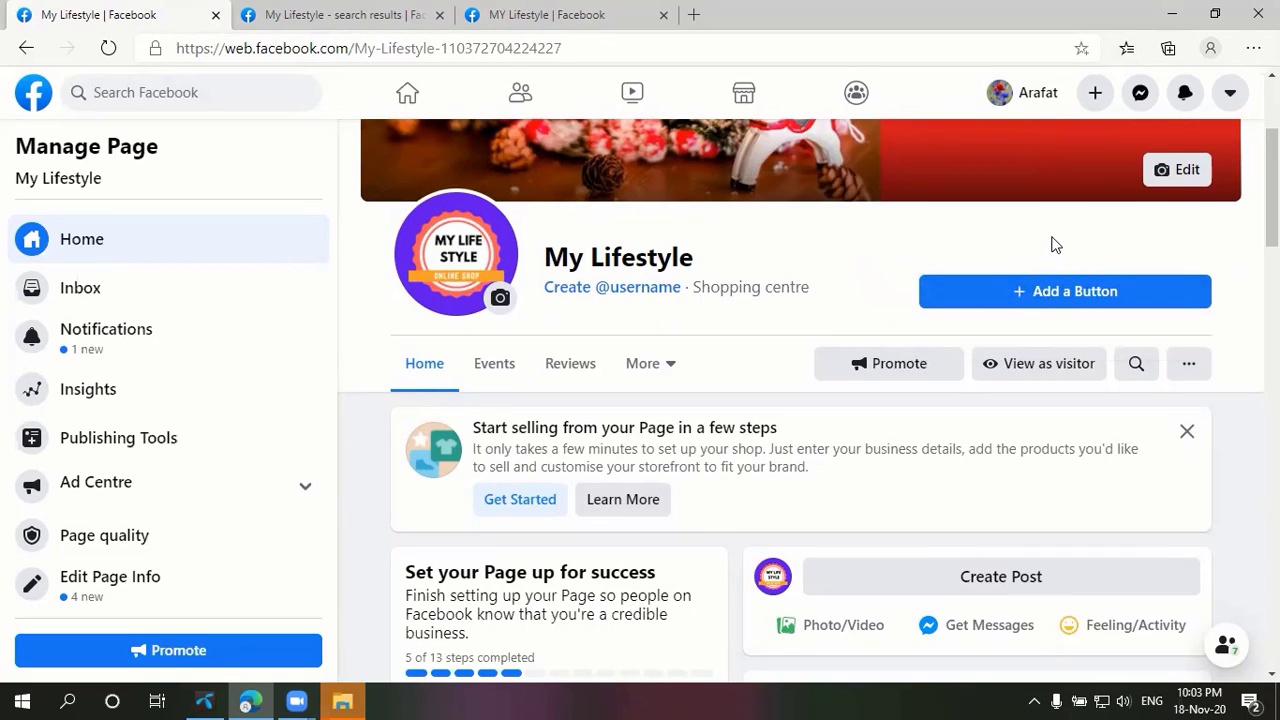
{"action": "left_click", "coordinate": [1072, 291]}
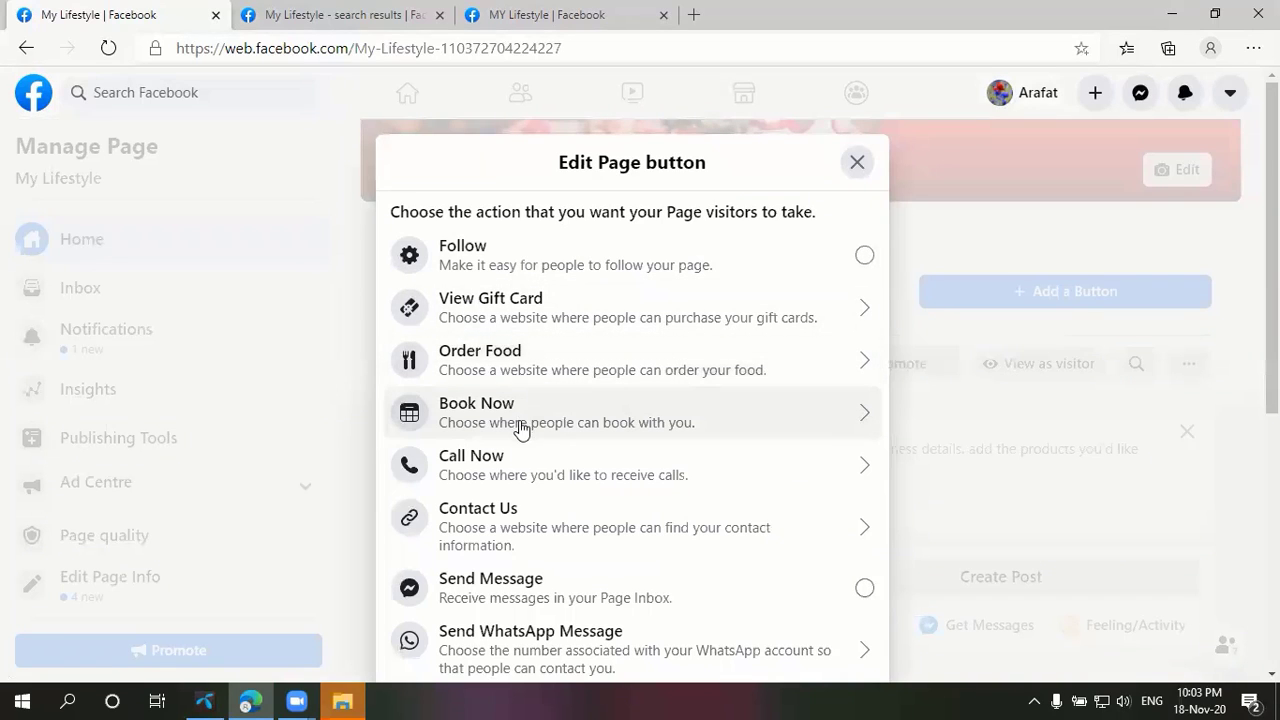
{"action": "scroll", "coordinate": [535, 530], "scroll_direction": "down", "scroll_amount": 4}
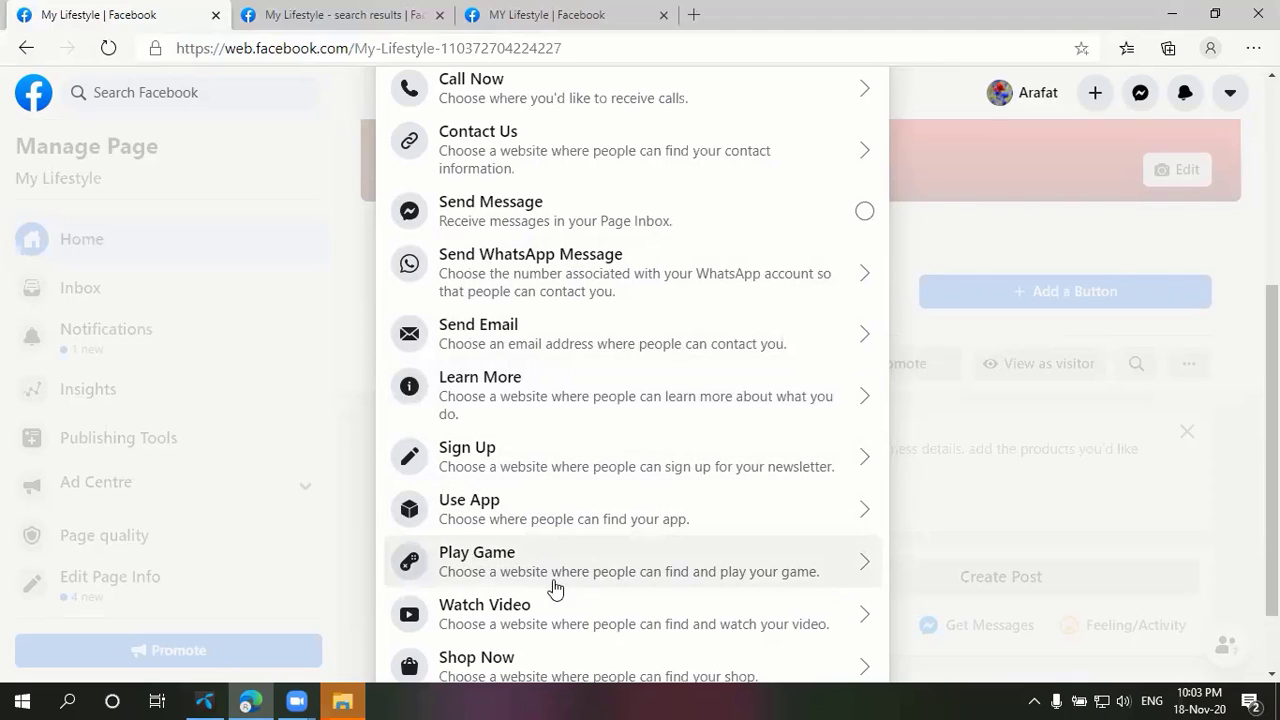
{"action": "scroll", "coordinate": [787, 617], "scroll_direction": "down", "scroll_amount": 1}
{"action": "scroll", "coordinate": [830, 630], "scroll_direction": "up", "scroll_amount": 2}
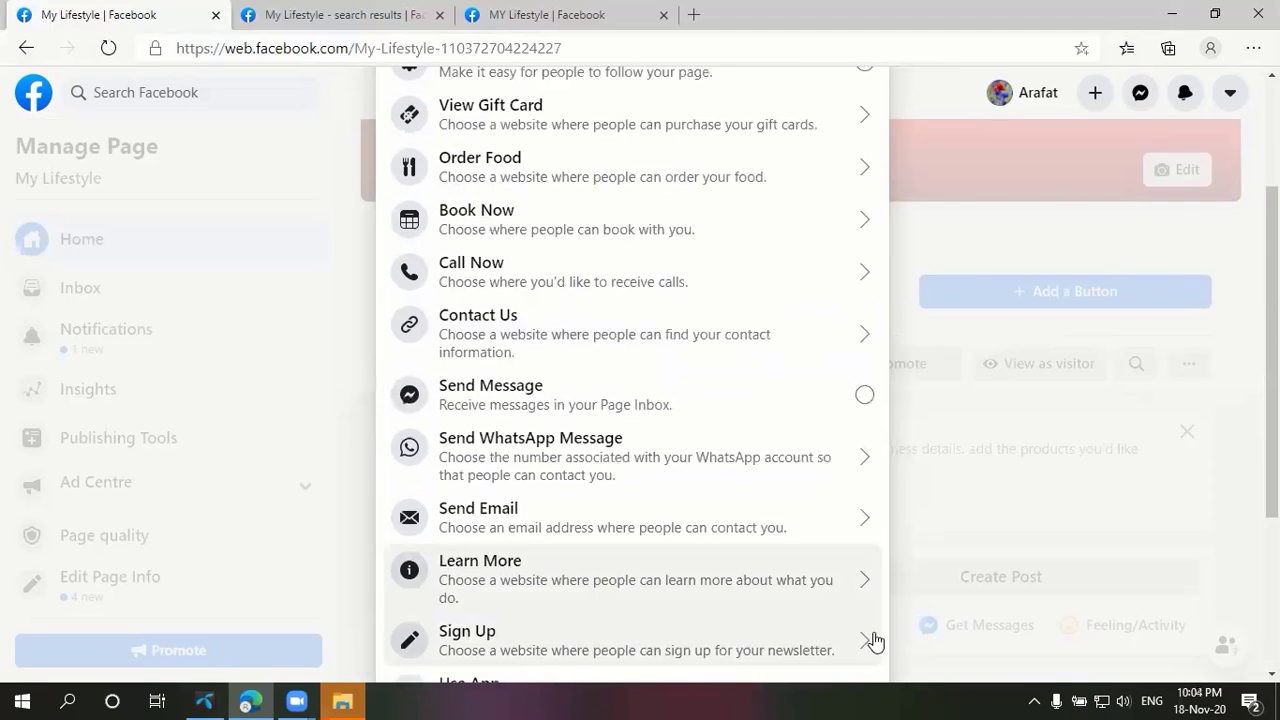
{"action": "scroll", "coordinate": [800, 623], "scroll_direction": "down", "scroll_amount": 3}
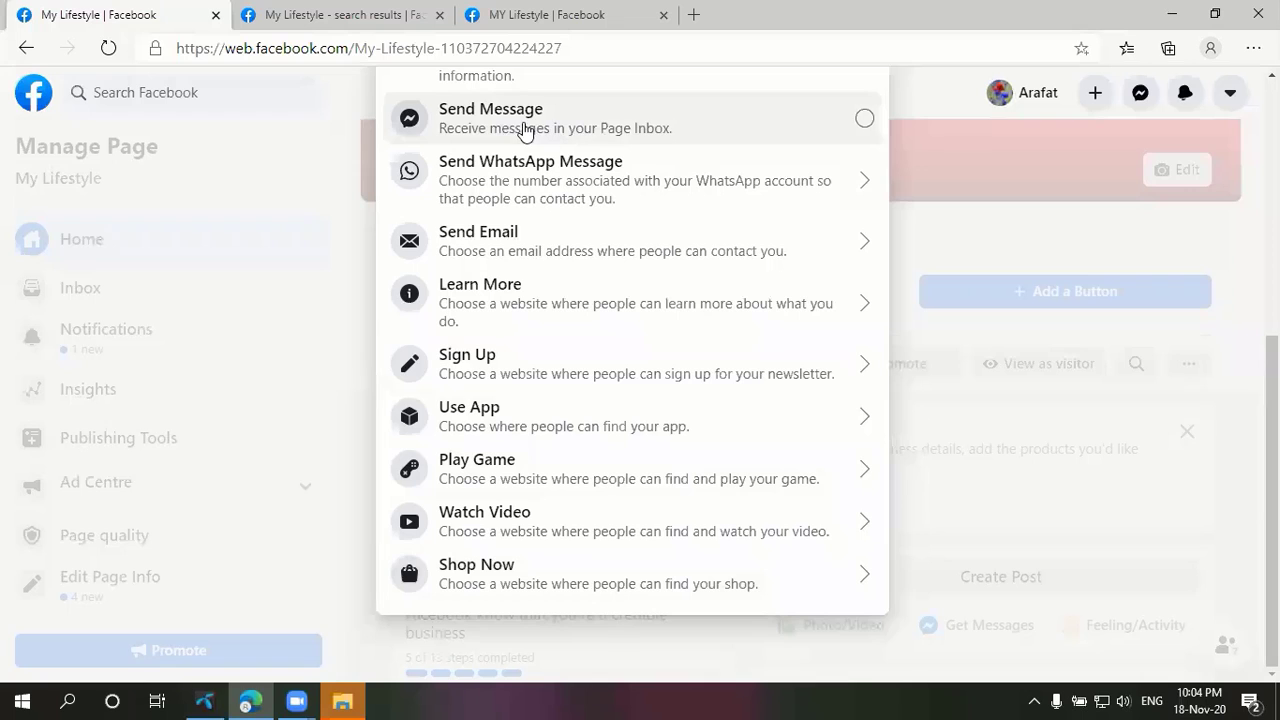
{"action": "left_click", "coordinate": [731, 121]}
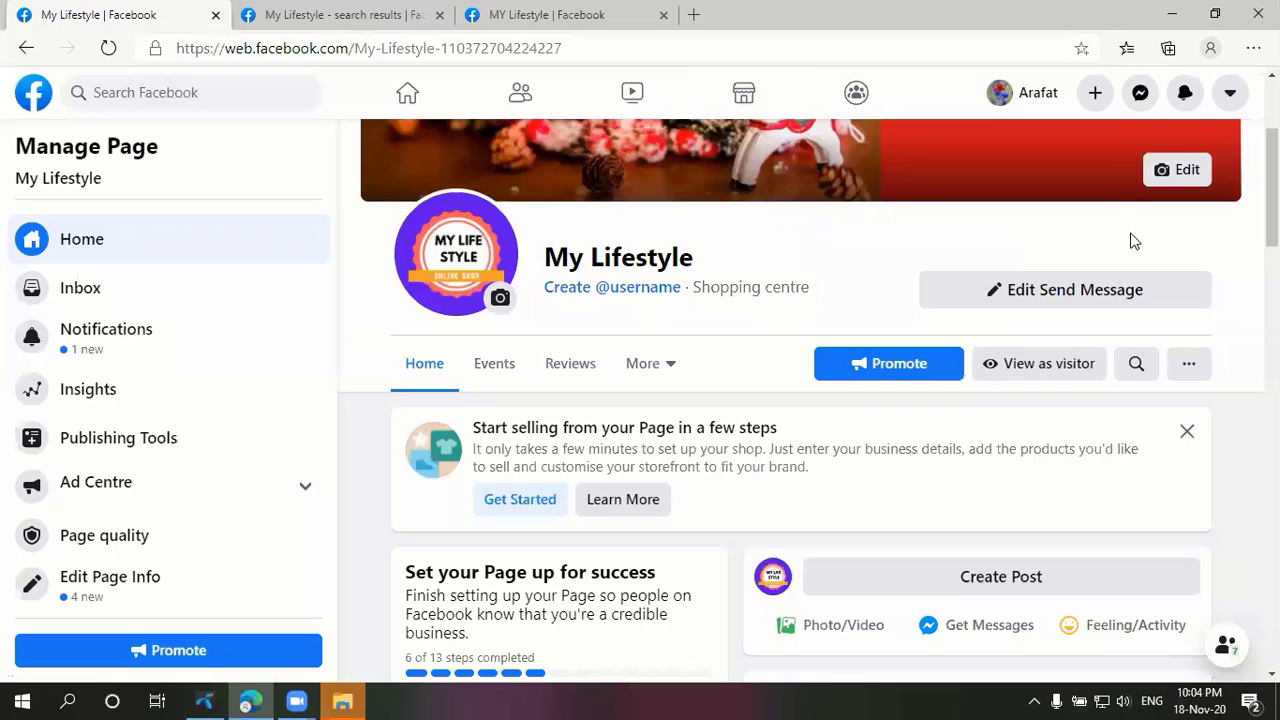
- Test the Page's Send Message button by sending the suggested question "Is anyone available to chat?", and close the chat
{"action": "left_click", "coordinate": [1025, 299]}
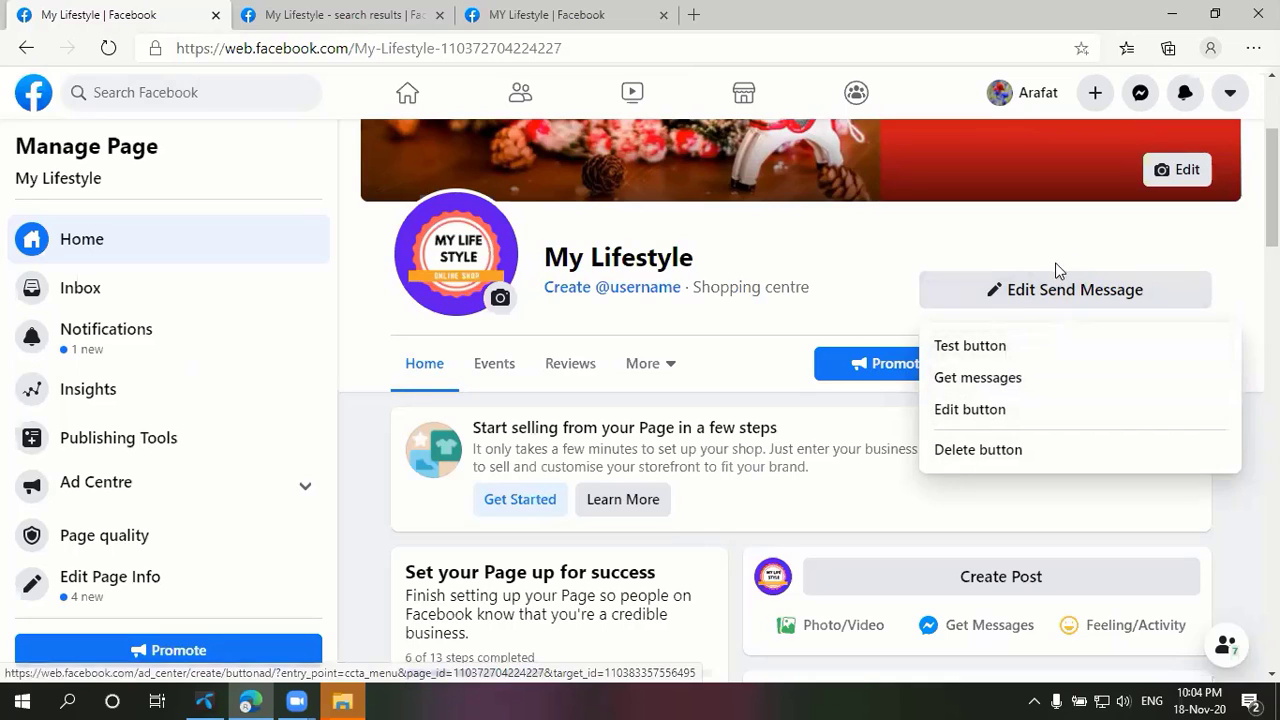
{"action": "left_click", "coordinate": [970, 348]}
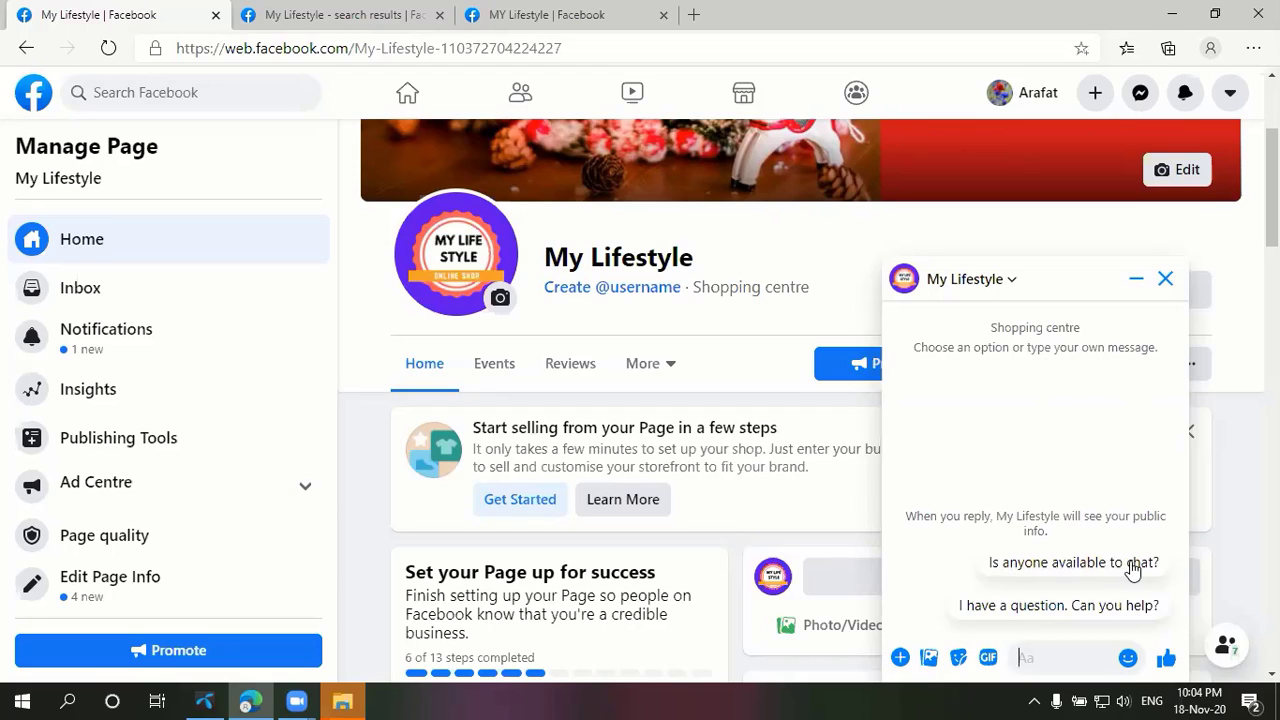
{"action": "left_click", "coordinate": [1063, 566]}
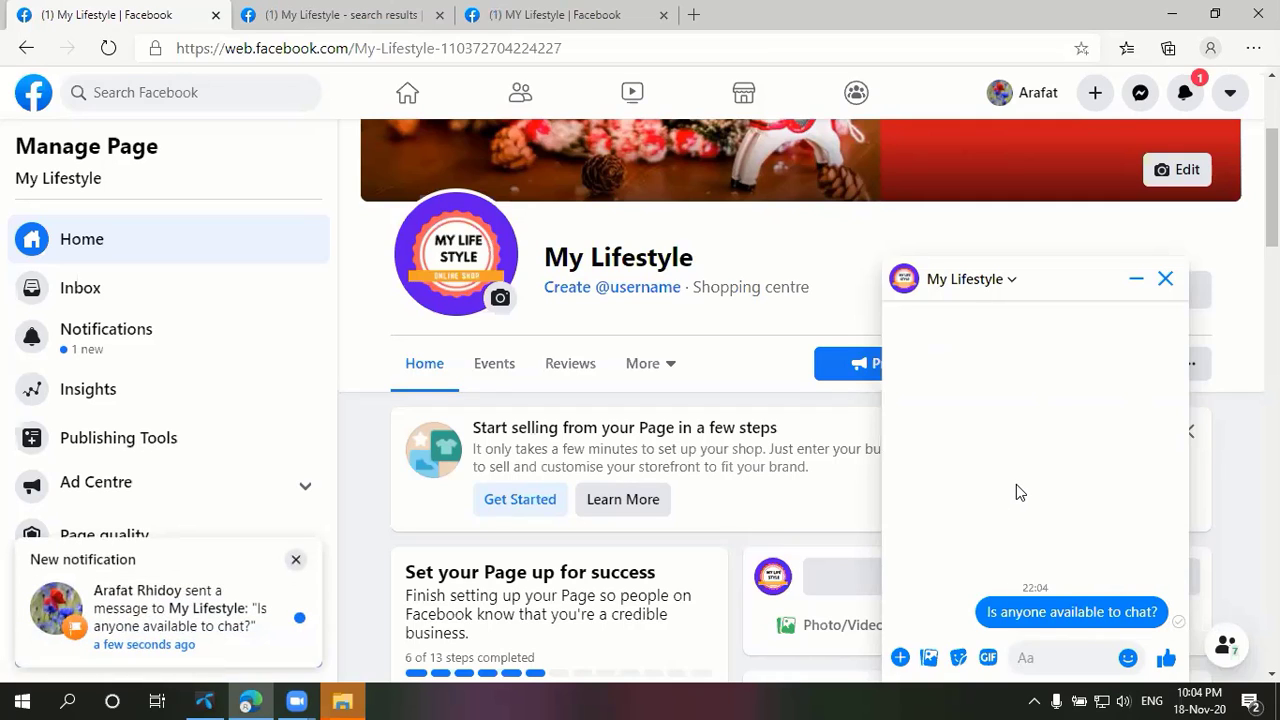
{"action": "left_click", "coordinate": [1165, 281]}
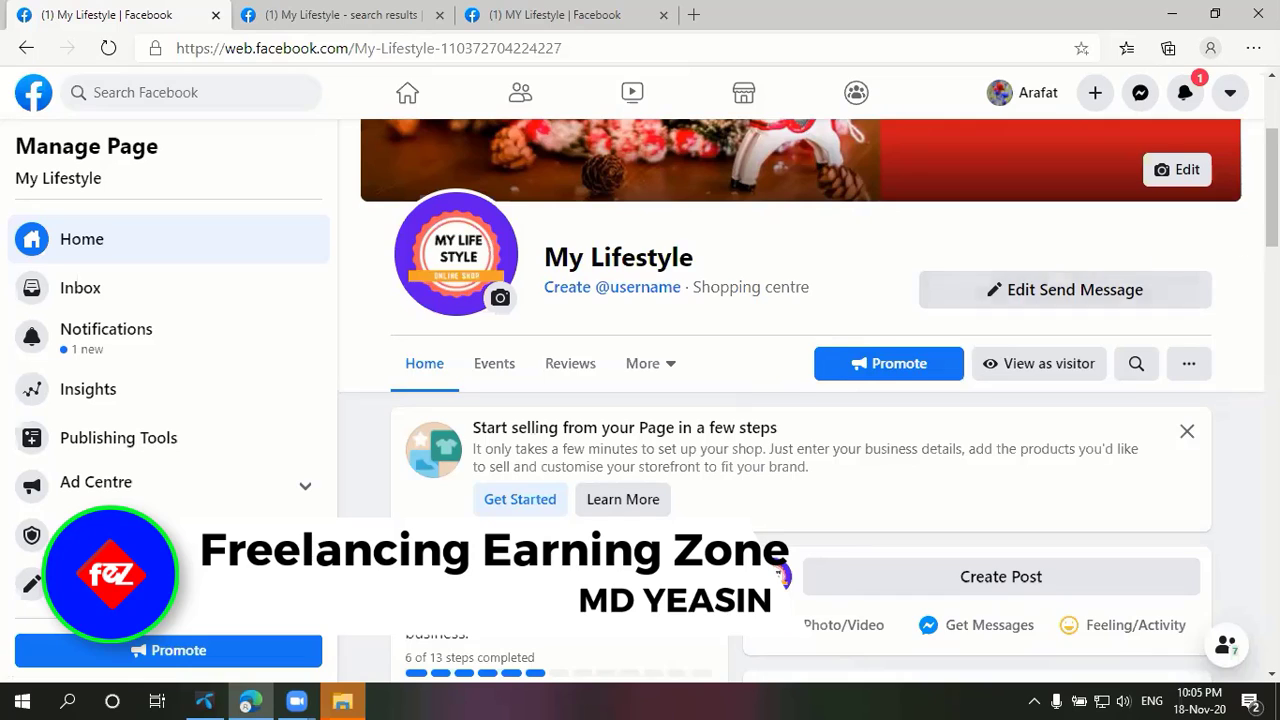
- Try to assign the username "Lifestyle" to the Page
{"action": "scroll", "coordinate": [700, 333], "scroll_direction": "up", "scroll_amount": 2}
{"action": "scroll", "coordinate": [560, 333], "scroll_direction": "down", "scroll_amount": 1}
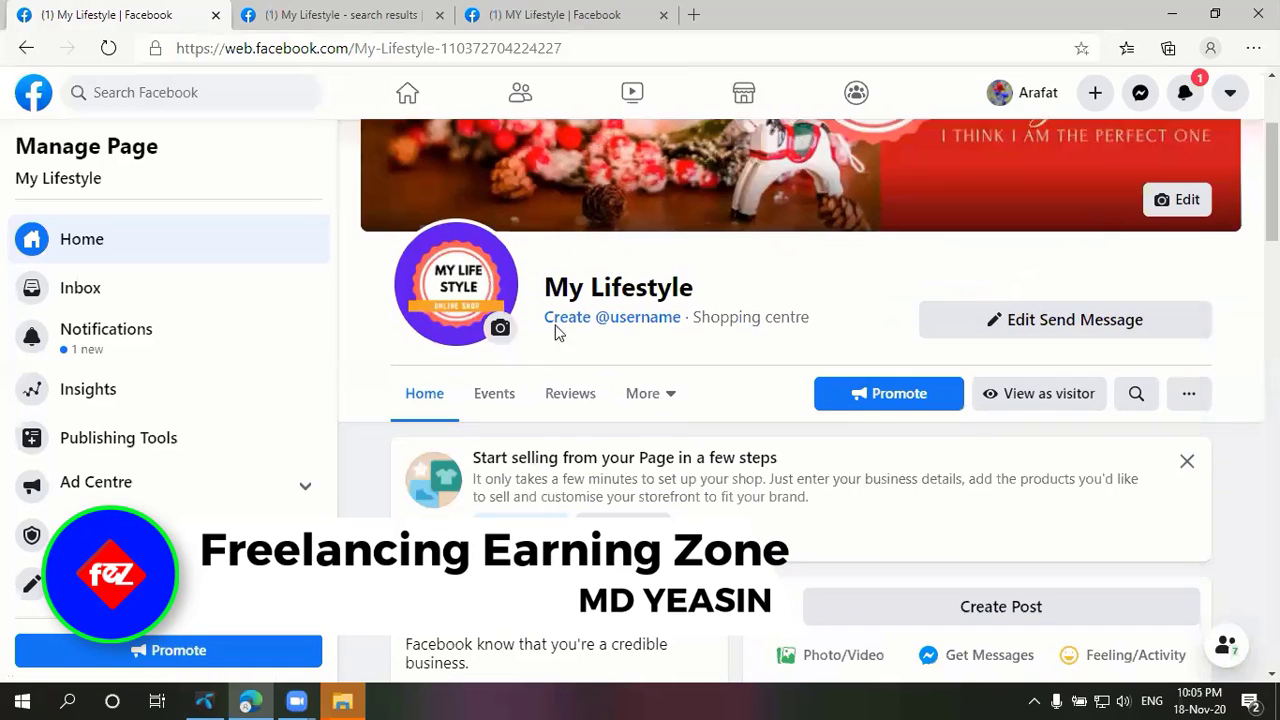
{"action": "left_click", "coordinate": [628, 317]}
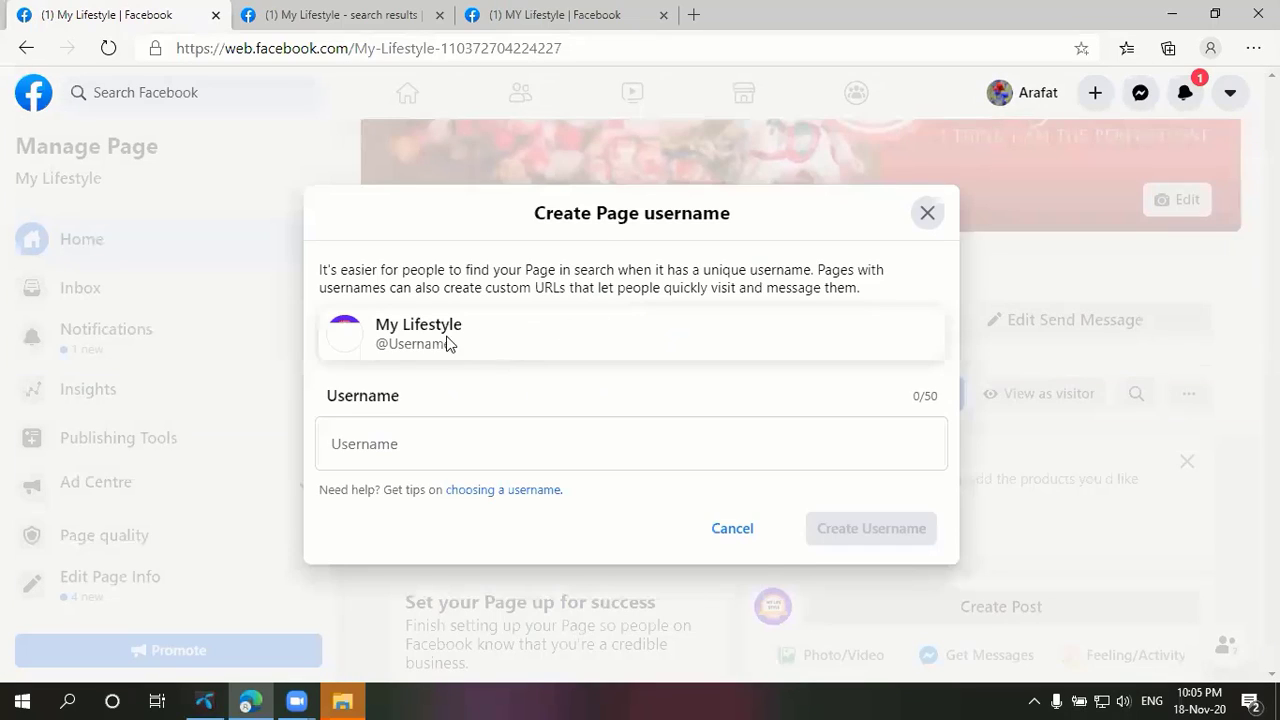
{"action": "left_click", "coordinate": [391, 443]}
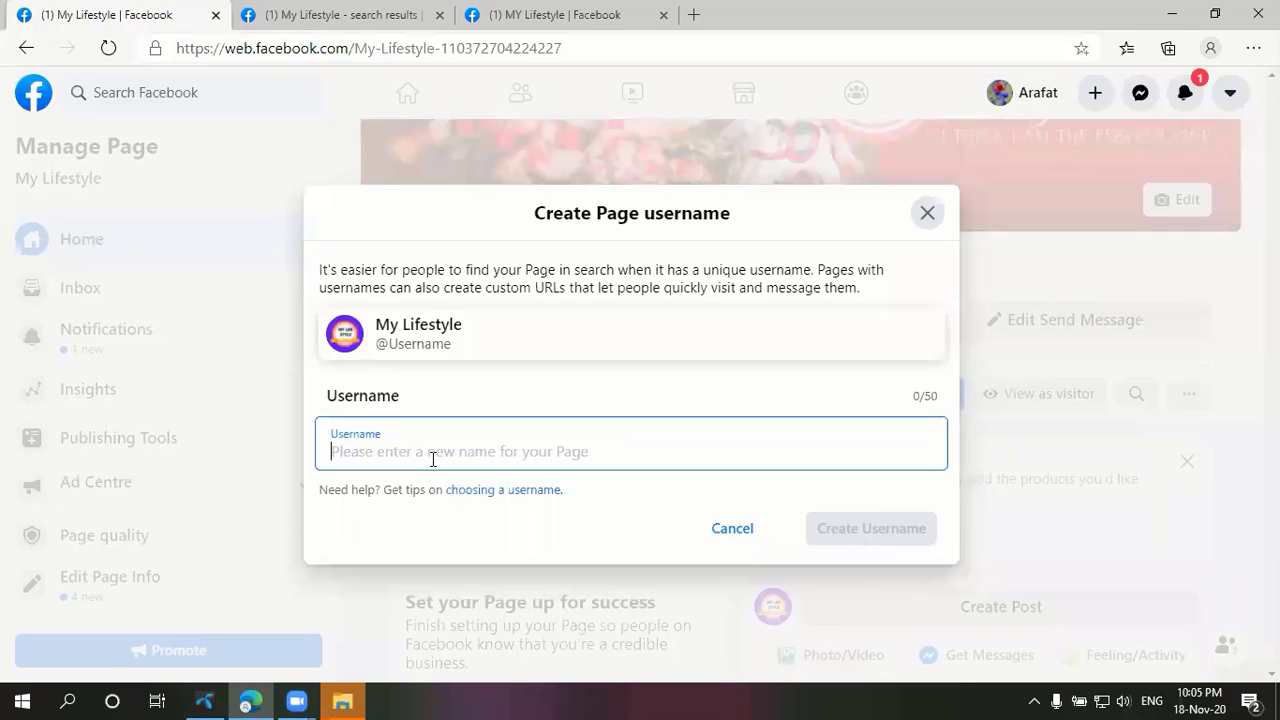
{"action": "type", "text": "Life"}
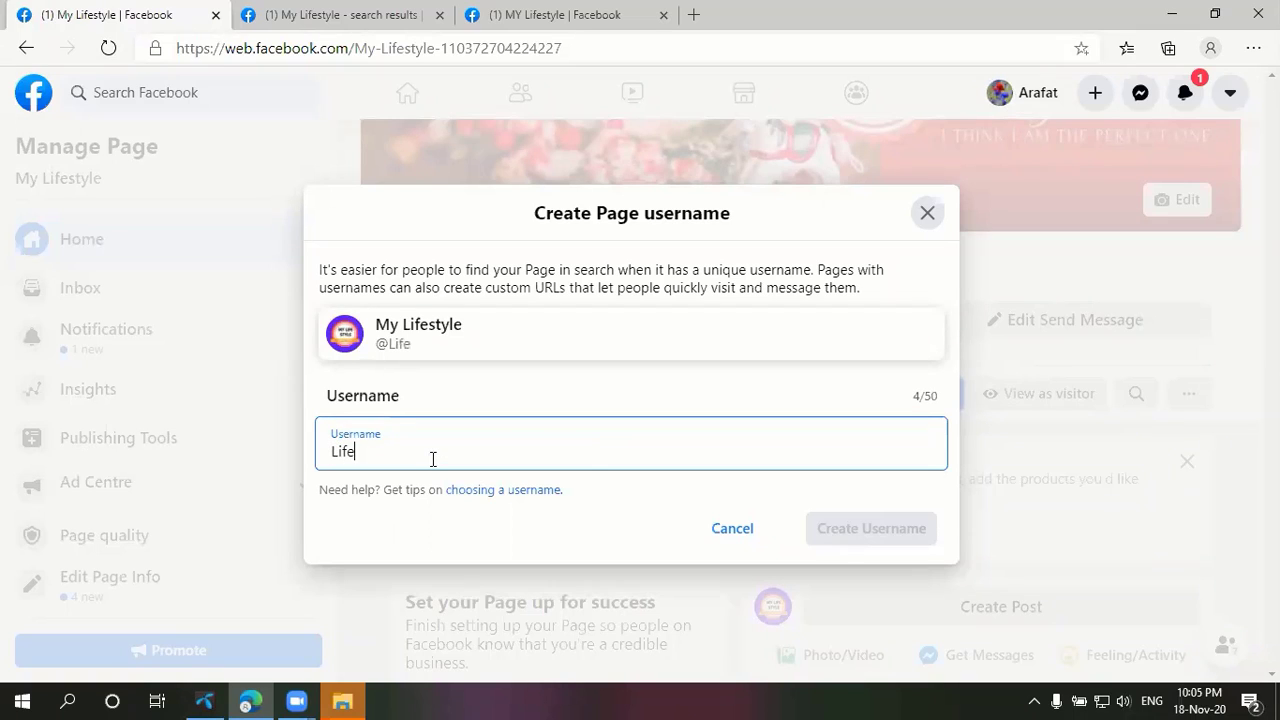
{"action": "type", "text": "style"}
{"action": "left_click", "coordinate": [438, 535]}
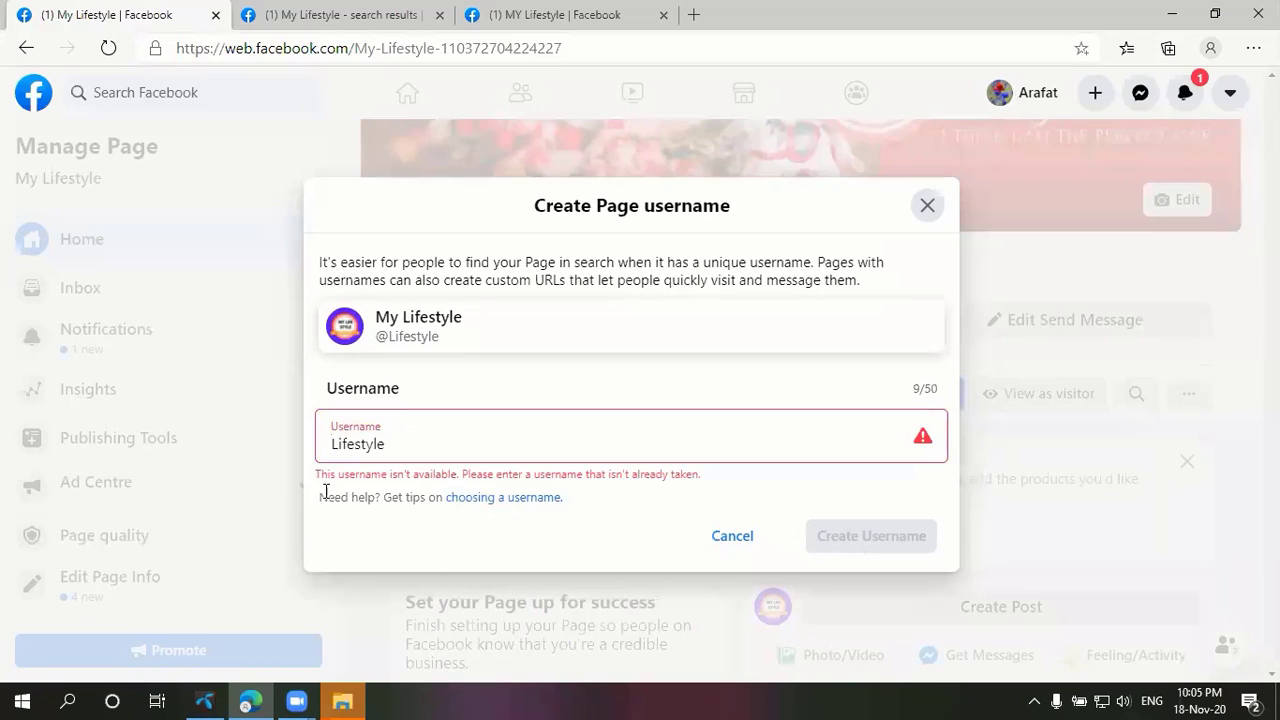
{"action": "left_click_drag", "start_coordinate": [328, 474], "coordinate": [684, 476]}
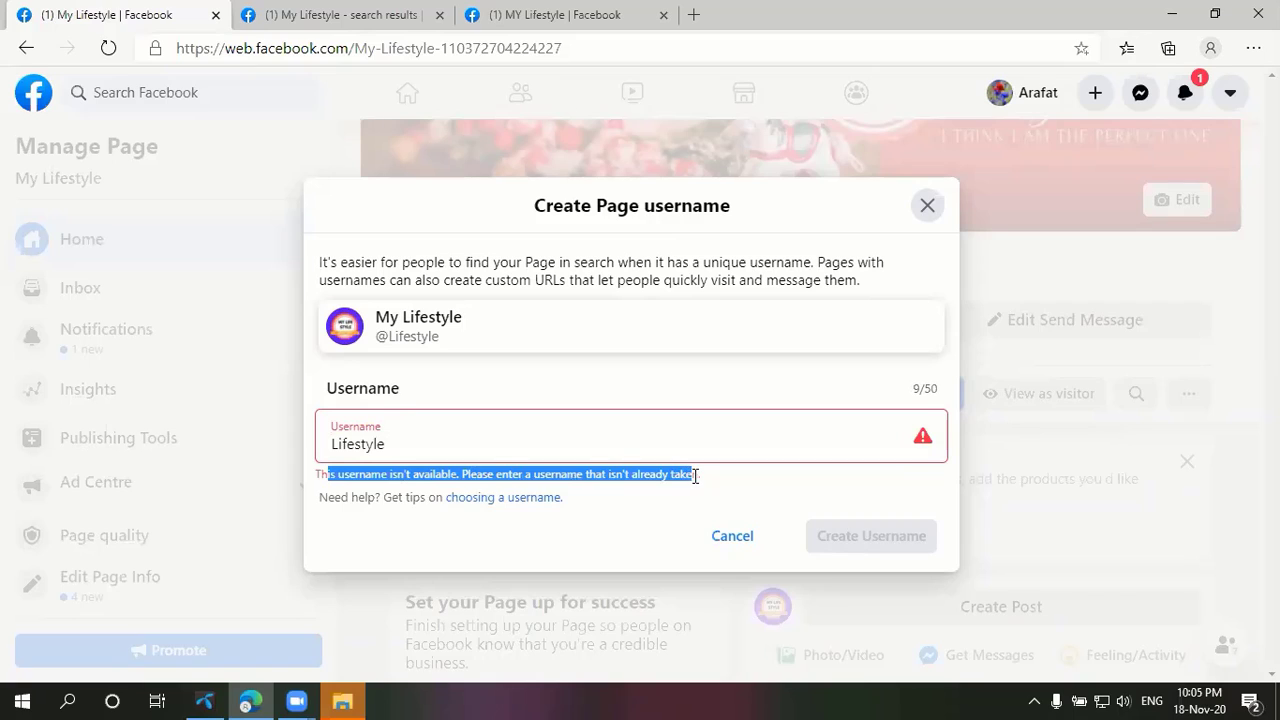
{"action": "left_click", "coordinate": [697, 478]}
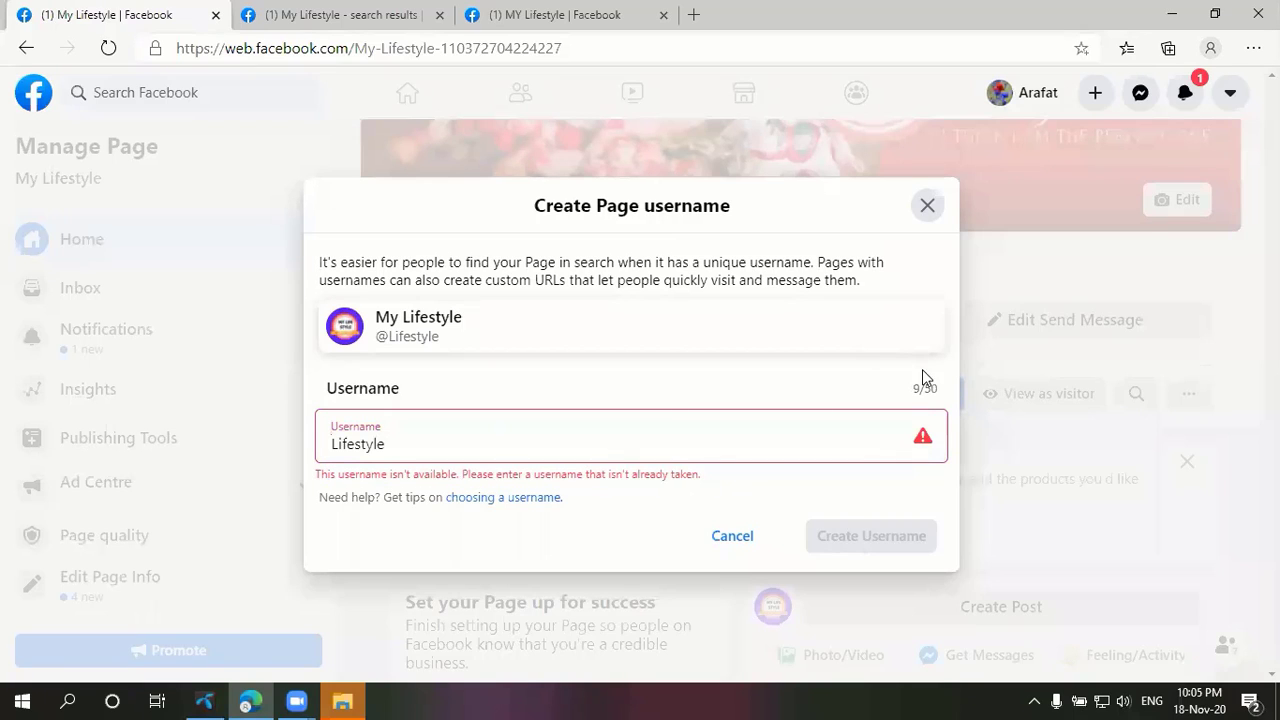
{"action": "left_click_drag", "start_coordinate": [909, 387], "coordinate": [941, 385]}
{"action": "left_click", "coordinate": [920, 387]}
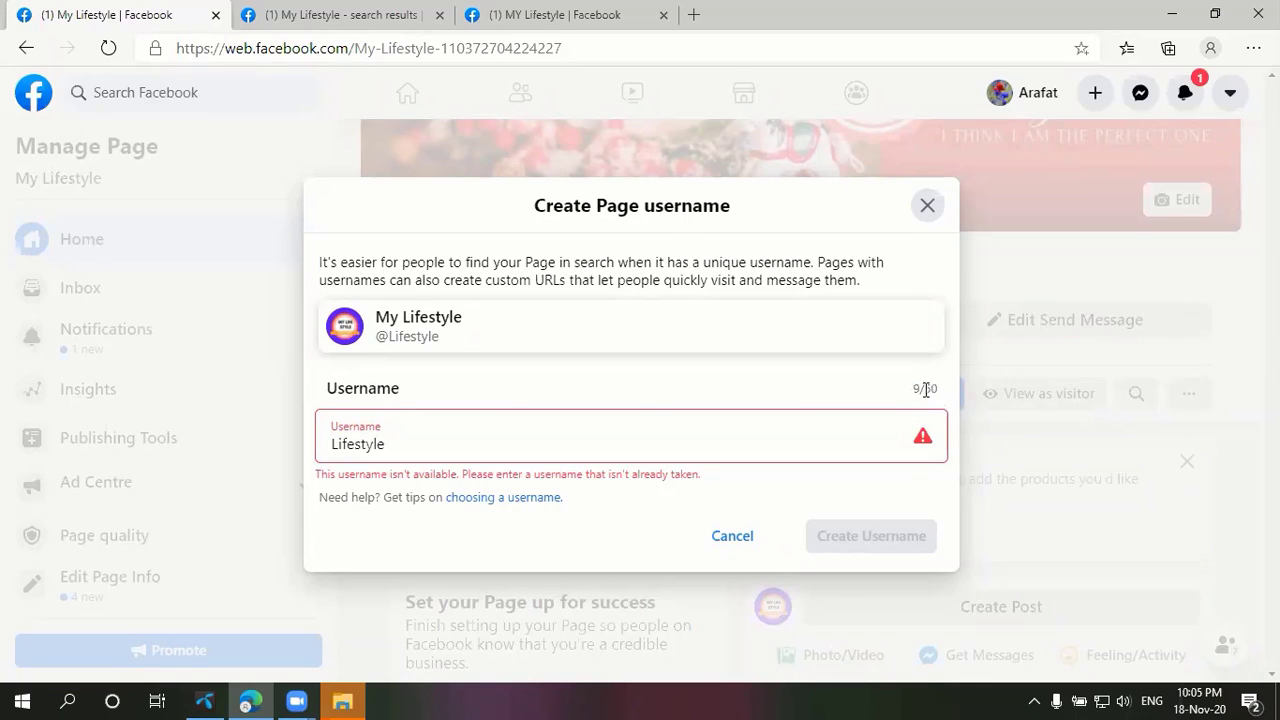
{"action": "left_click", "coordinate": [920, 388]}
- Try the Page username "myLifestyle" by adding "my" in front of the entered name
{"action": "left_click", "coordinate": [426, 443]}
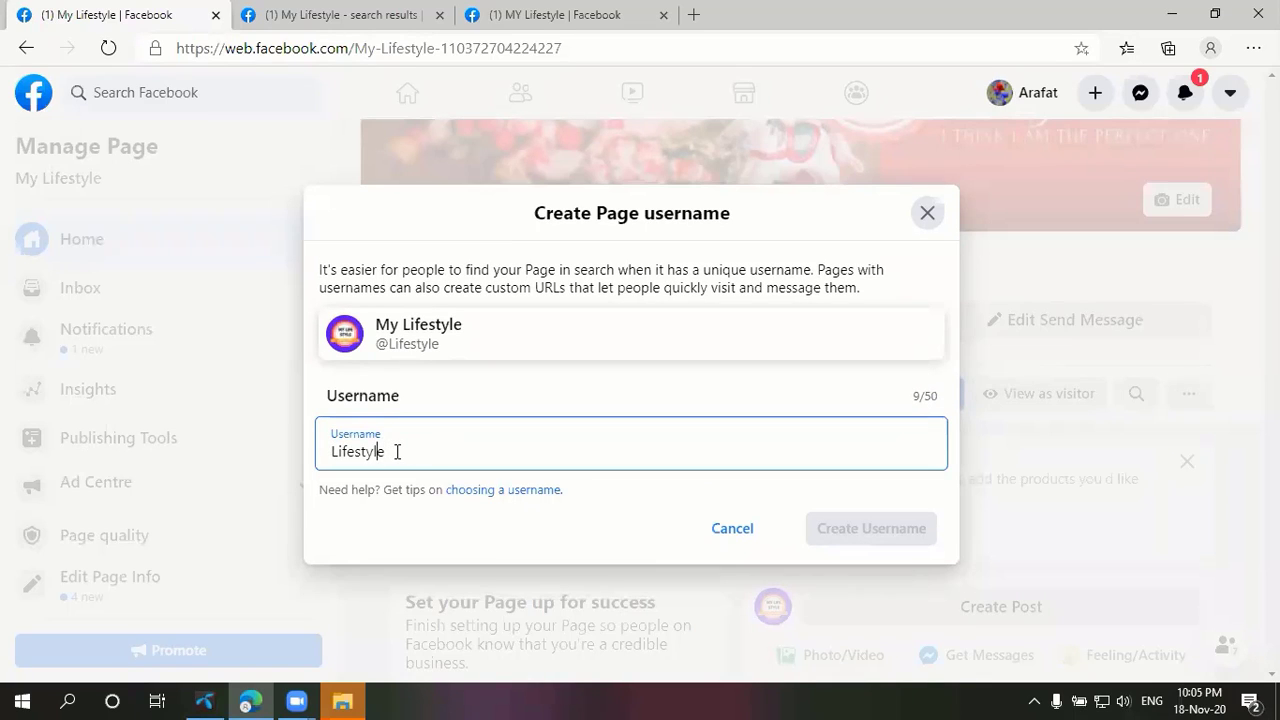
{"action": "type", "text": "my"}
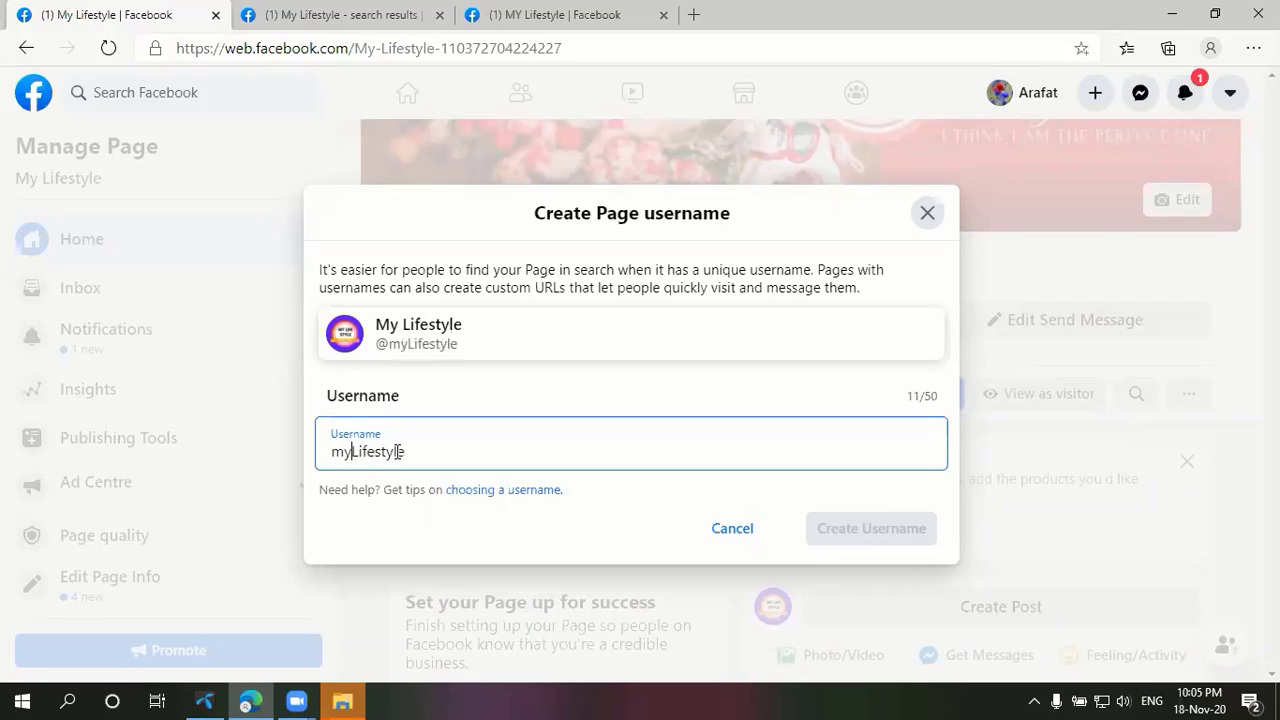
{"action": "left_click", "coordinate": [390, 541]}
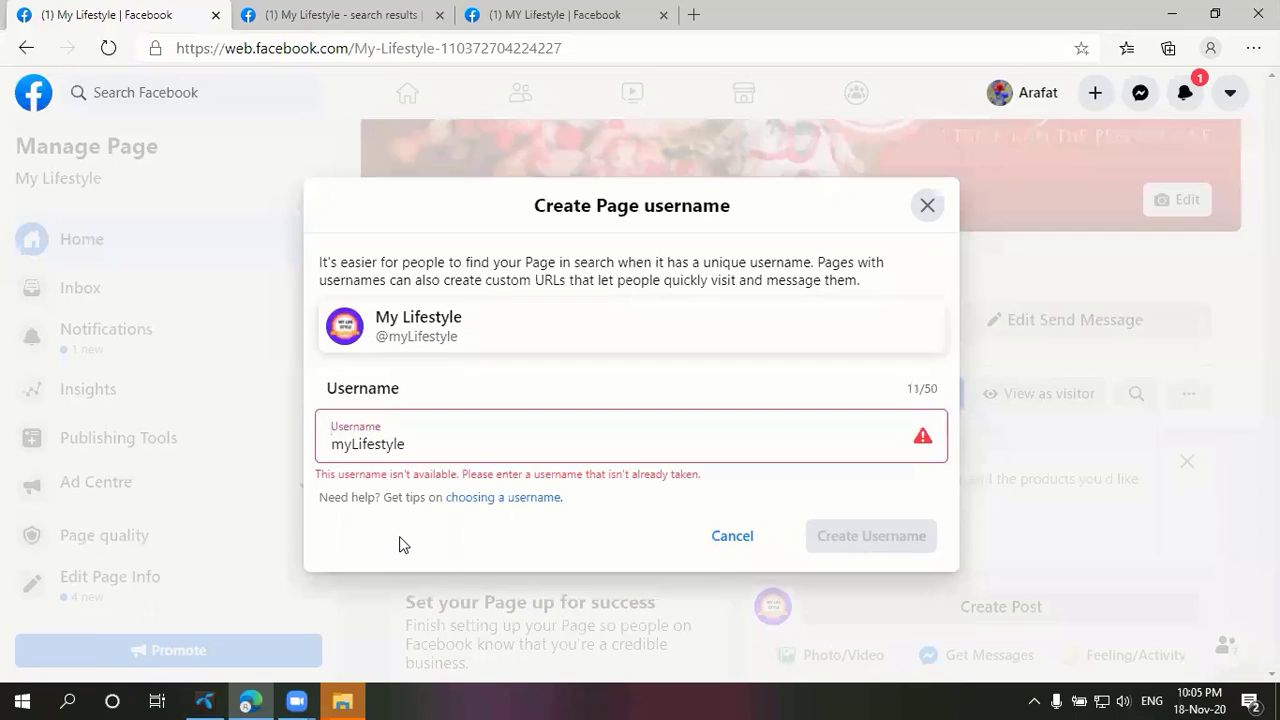
- Try the Page usernames "myLifestyle1" and "myLifestyle10", checking the availability of each
{"action": "left_click", "coordinate": [354, 448]}
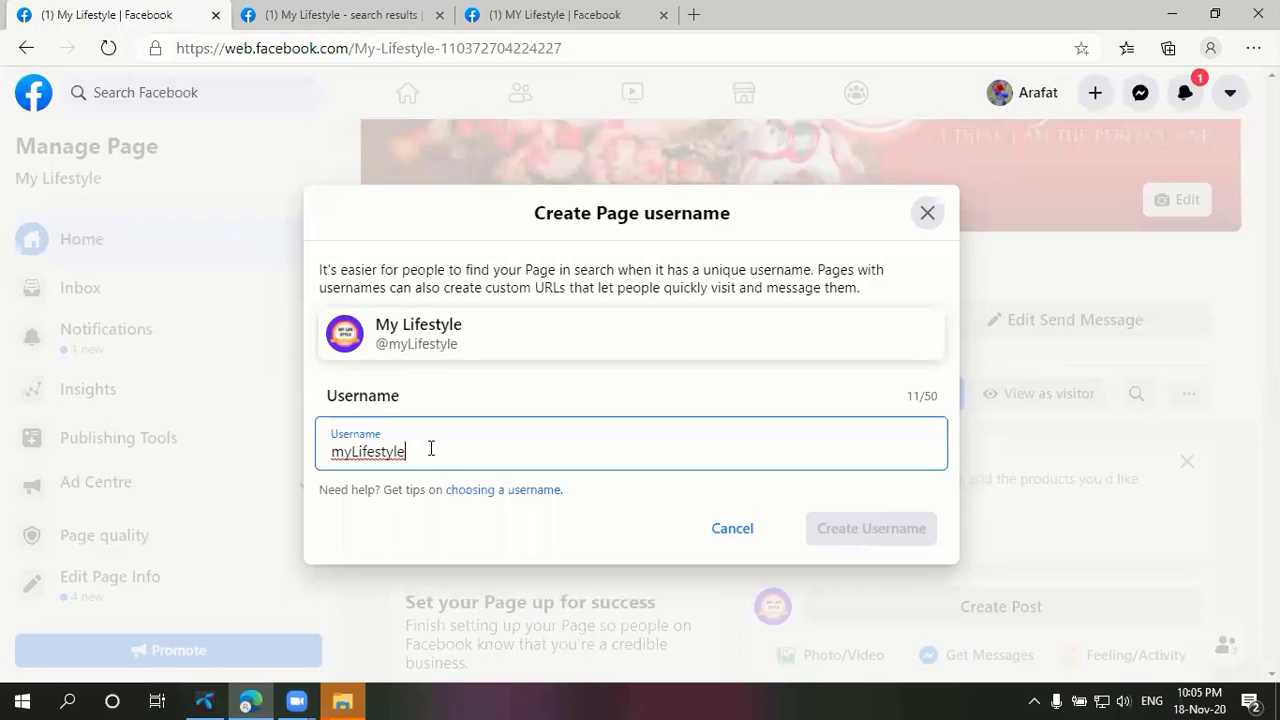
{"action": "type", "text": "1"}
{"action": "left_click", "coordinate": [392, 525]}
{"action": "left_click", "coordinate": [436, 432]}
{"action": "type", "text": "0"}
{"action": "left_click", "coordinate": [375, 540]}
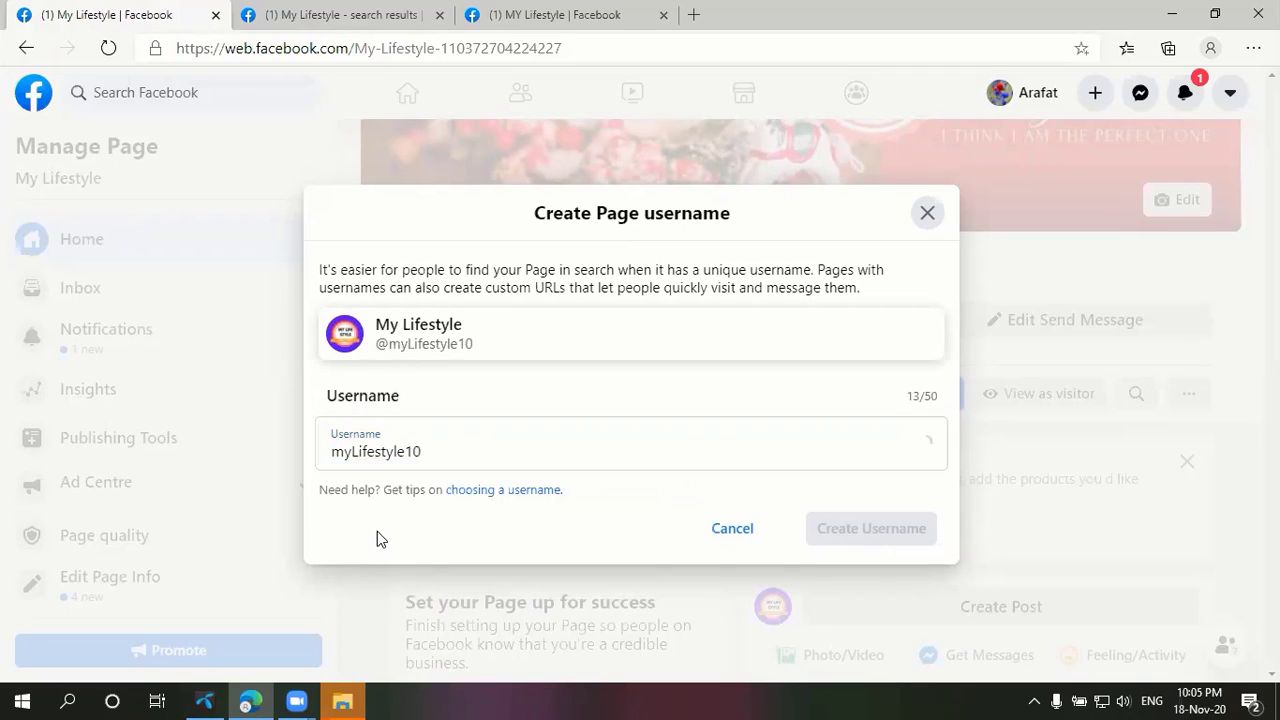
- Replace the number at the end of the username with 2020 and check whether "myLifestyle2020" is available
{"action": "left_click", "coordinate": [460, 420]}
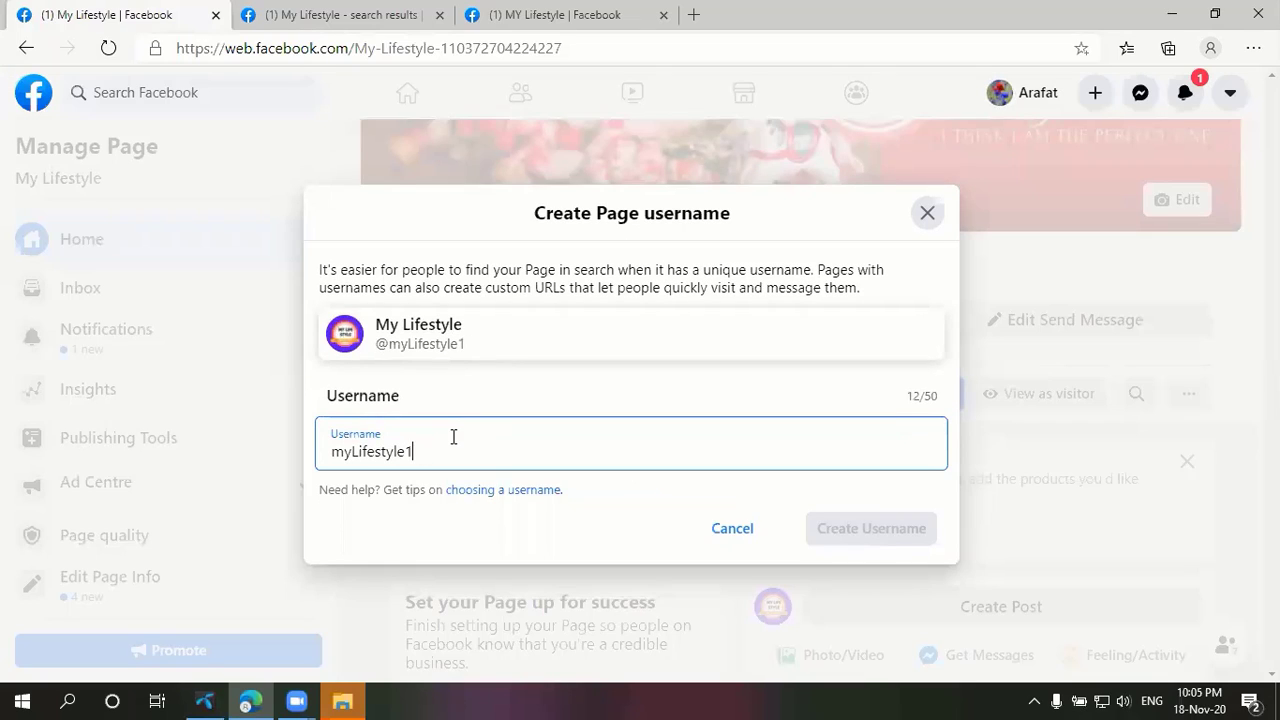
{"action": "key", "text": "BackSpace"}
{"action": "type", "text": "2020"}
{"action": "left_click", "coordinate": [378, 527]}
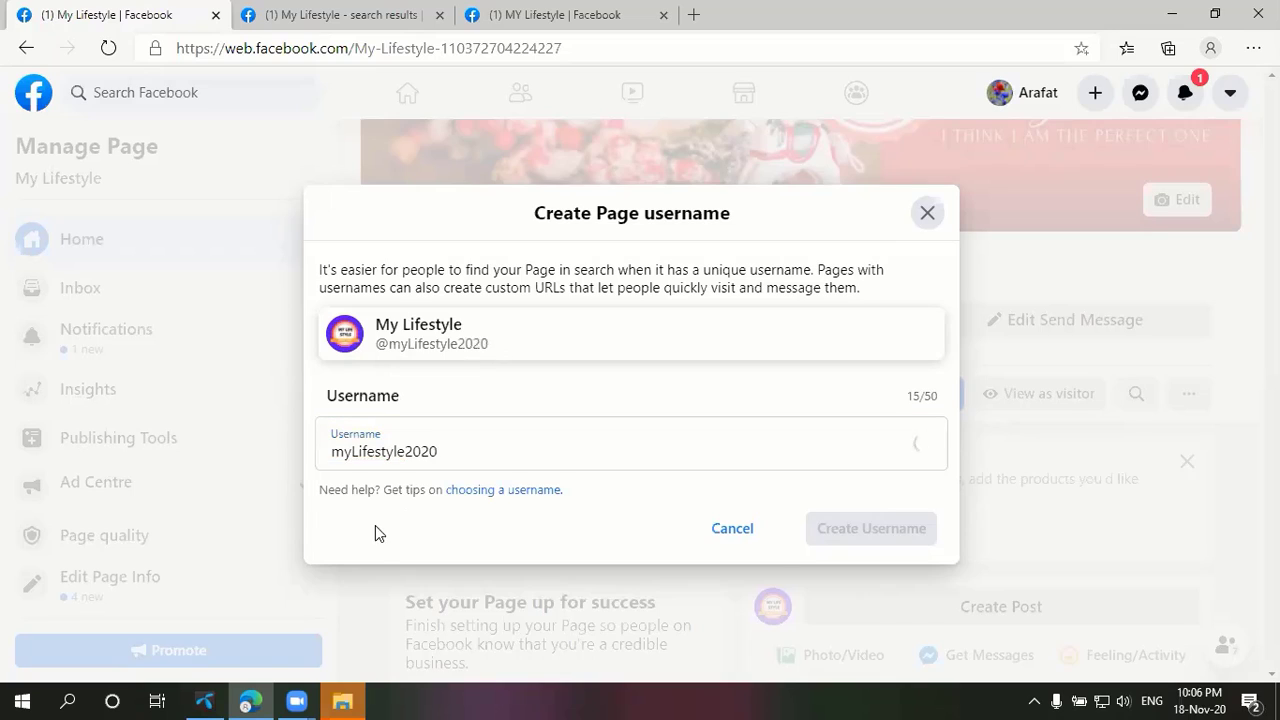
- Change the username to "myLifestyle2021", create it for the Page and finish the username setup
{"action": "left_click", "coordinate": [465, 447]}
{"action": "key", "text": "BackSpace"}
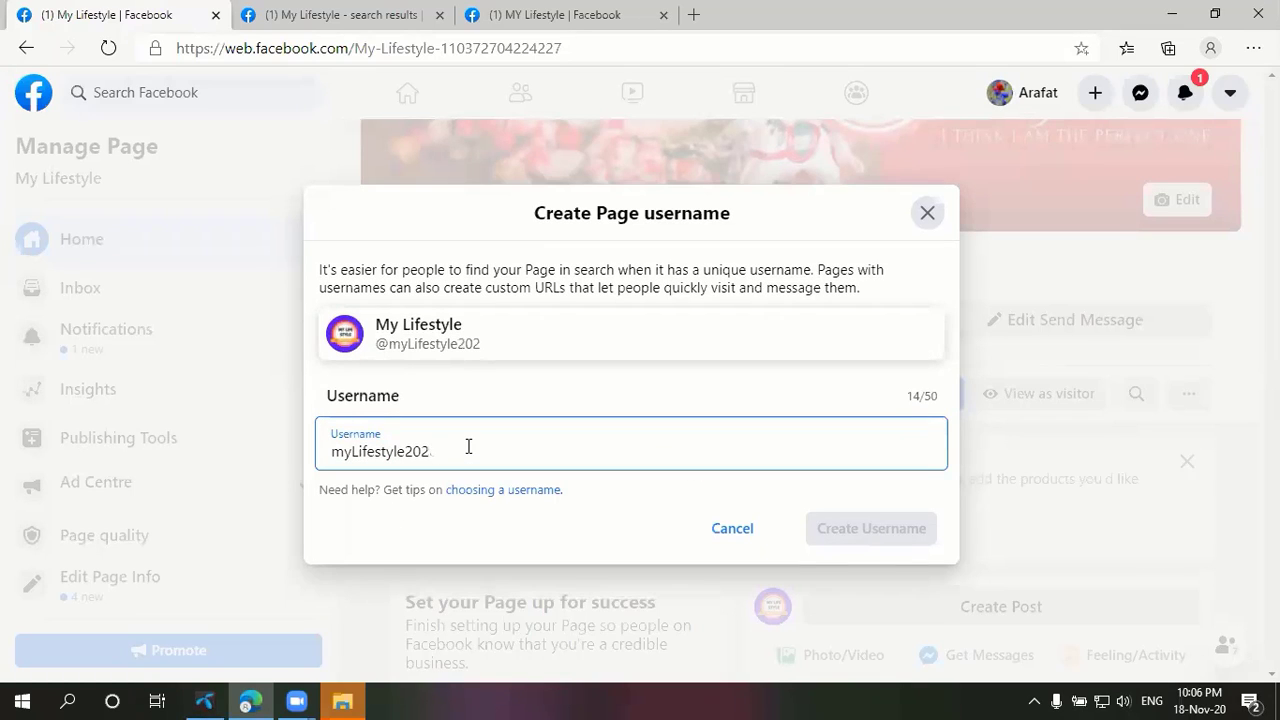
{"action": "left_click", "coordinate": [395, 534]}
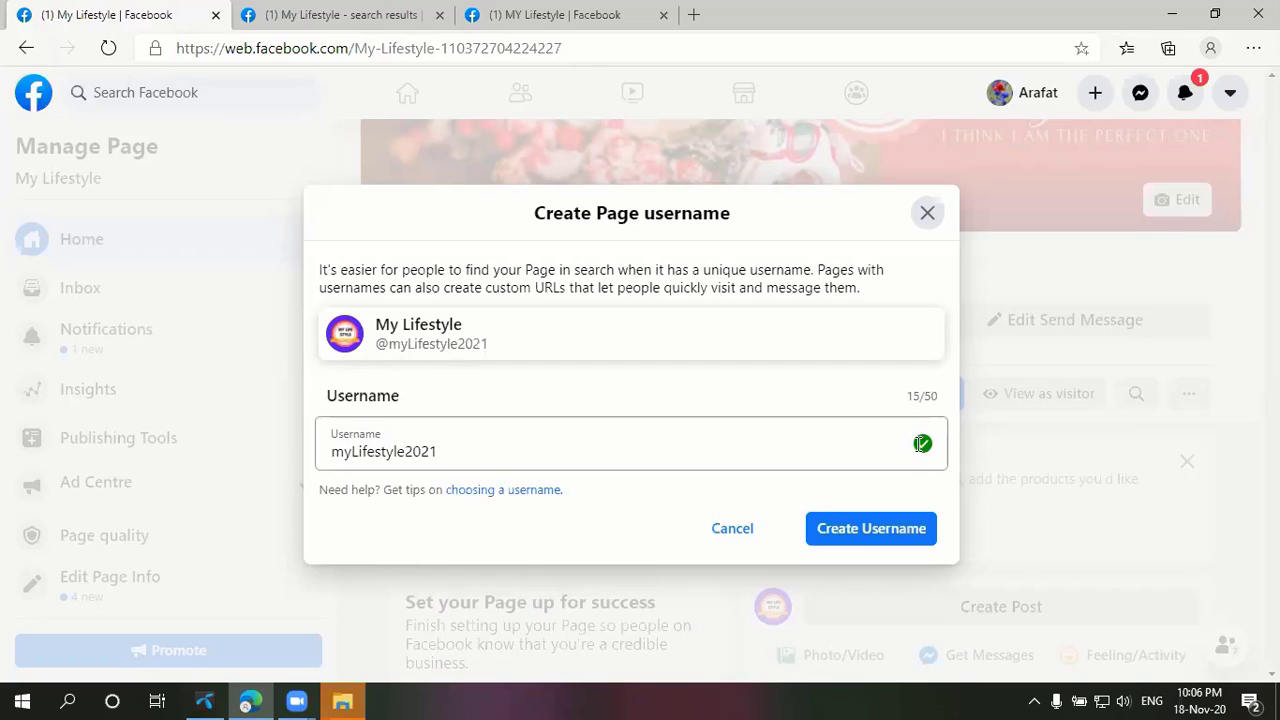
{"action": "left_click", "coordinate": [881, 534]}
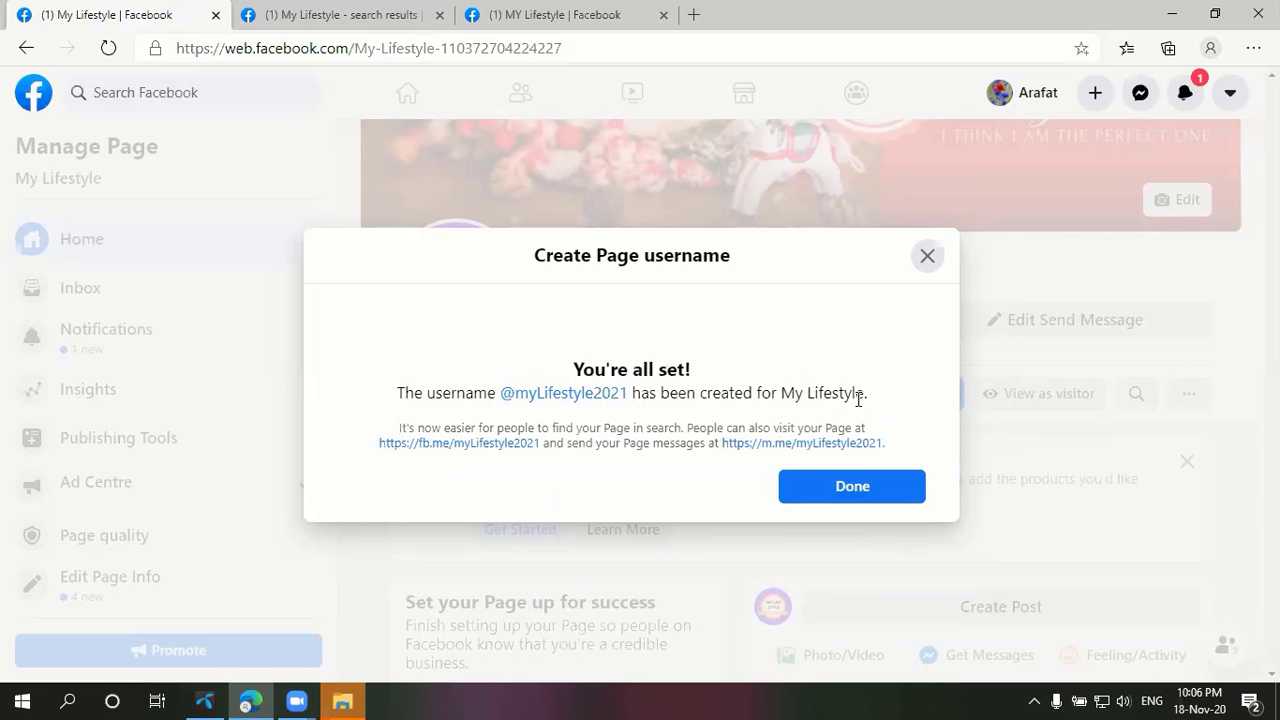
{"action": "left_click", "coordinate": [850, 486]}
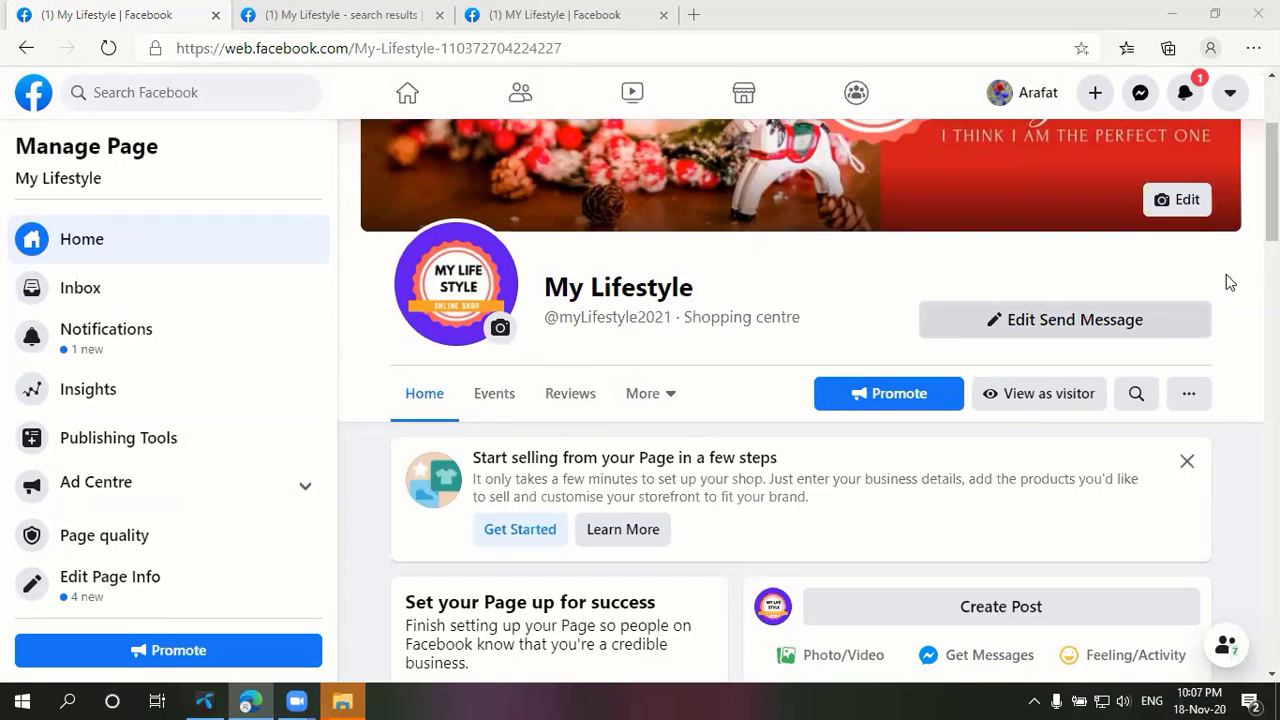
- Review the drafted Fire TV Stick 4K post with its product image and publish it on the Page
{"action": "left_click_drag", "start_coordinate": [1271, 180], "coordinate": [1271, 242]}
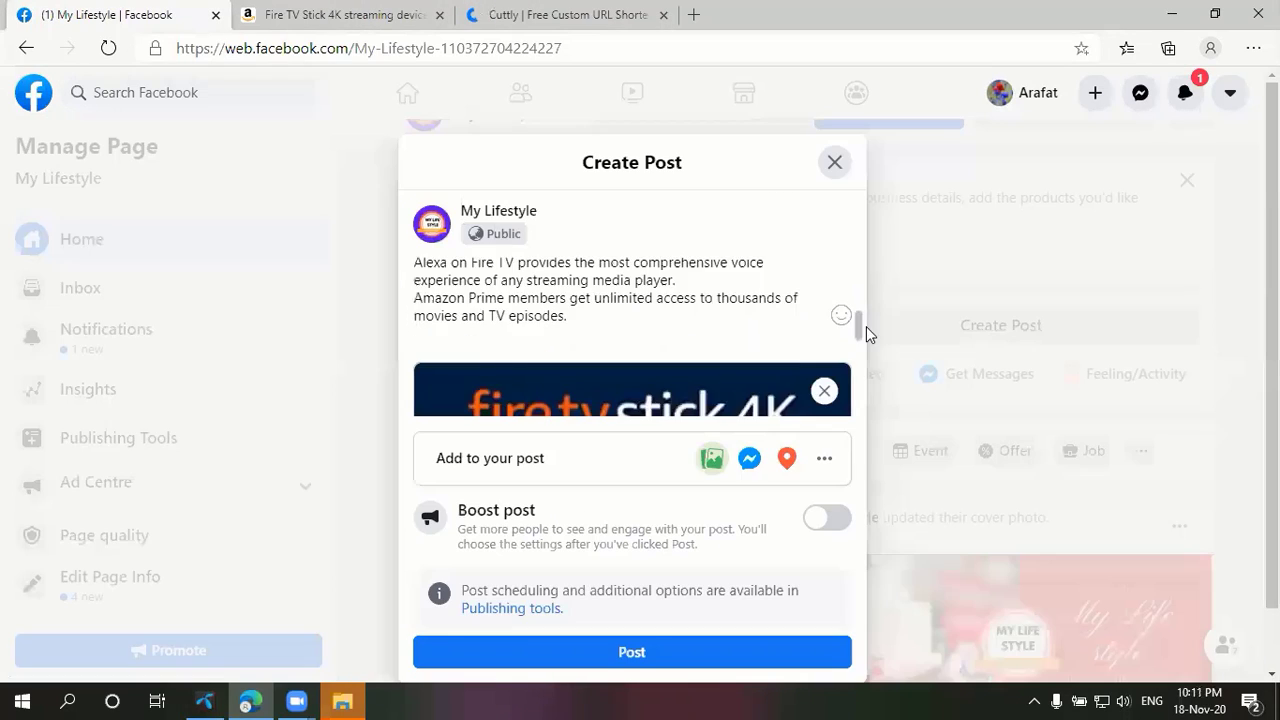
{"action": "left_click_drag", "start_coordinate": [866, 326], "coordinate": [857, 420]}
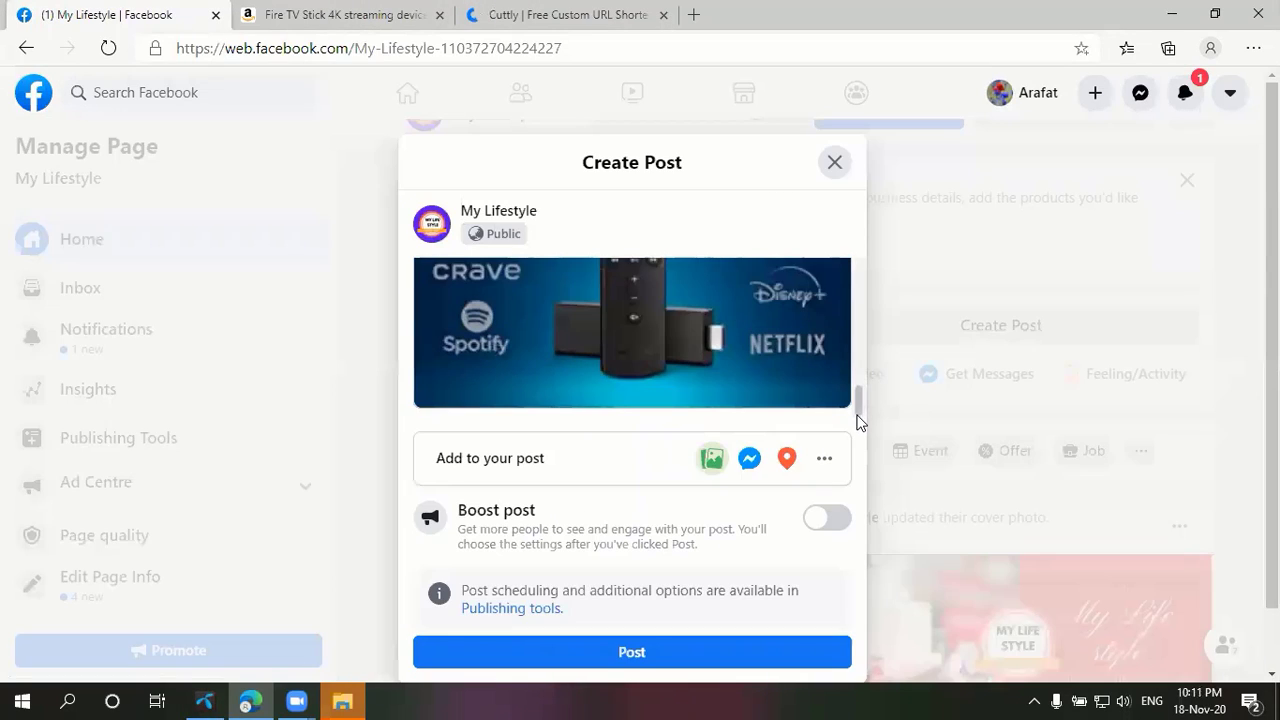
{"action": "scroll", "coordinate": [545, 540], "scroll_direction": "down", "scroll_amount": 1}
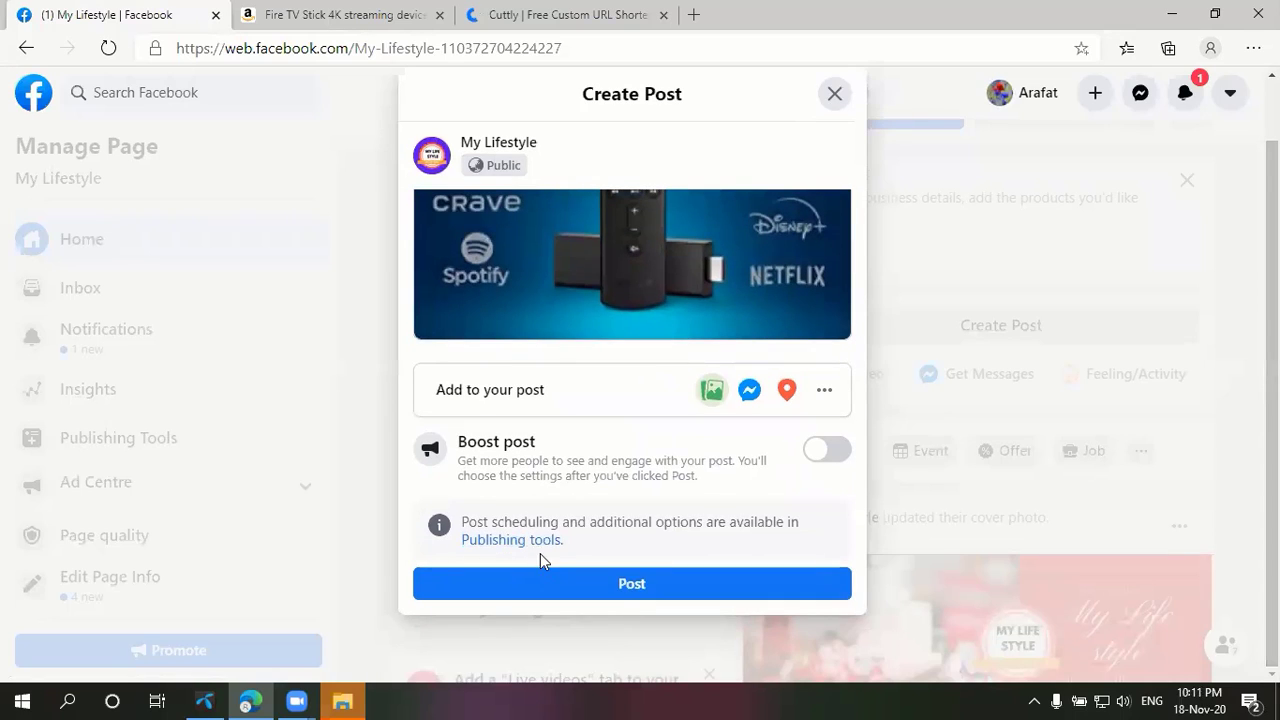
{"action": "left_click", "coordinate": [633, 586]}
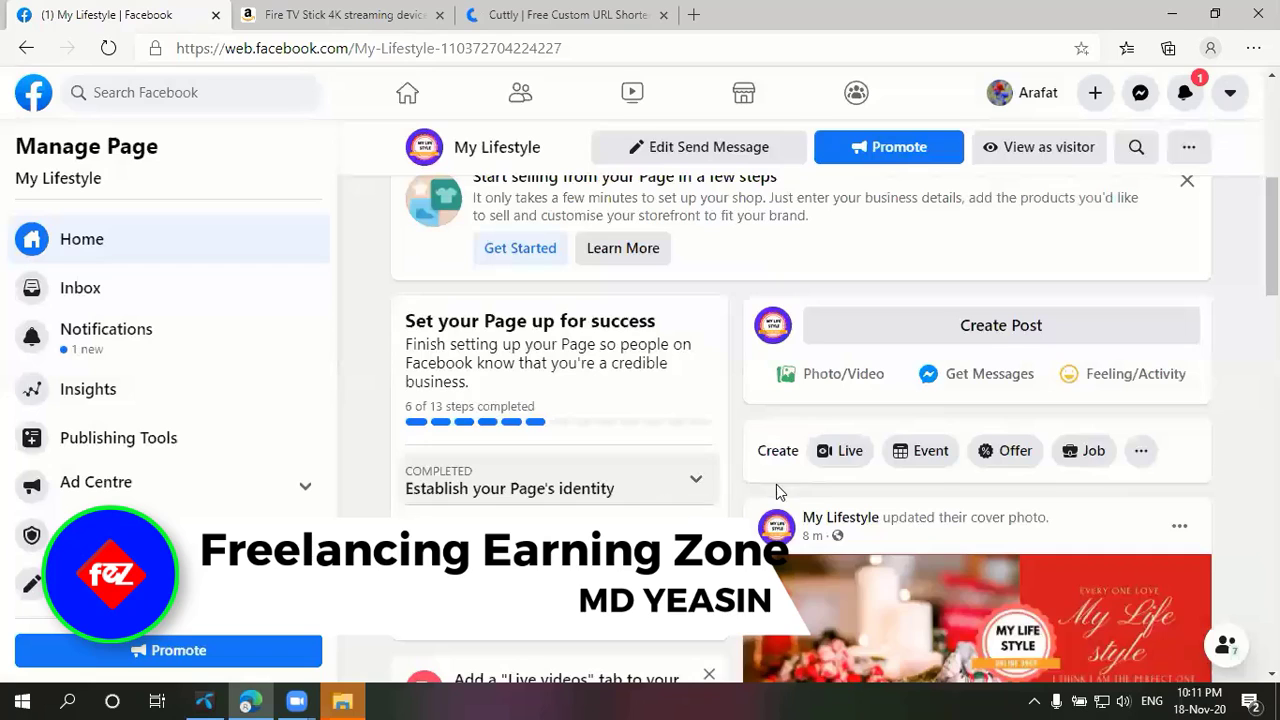
- Check the text, link and image of the published Fire TV Stick 4K post on the Page
{"action": "scroll", "coordinate": [776, 484], "scroll_direction": "down", "scroll_amount": 3}
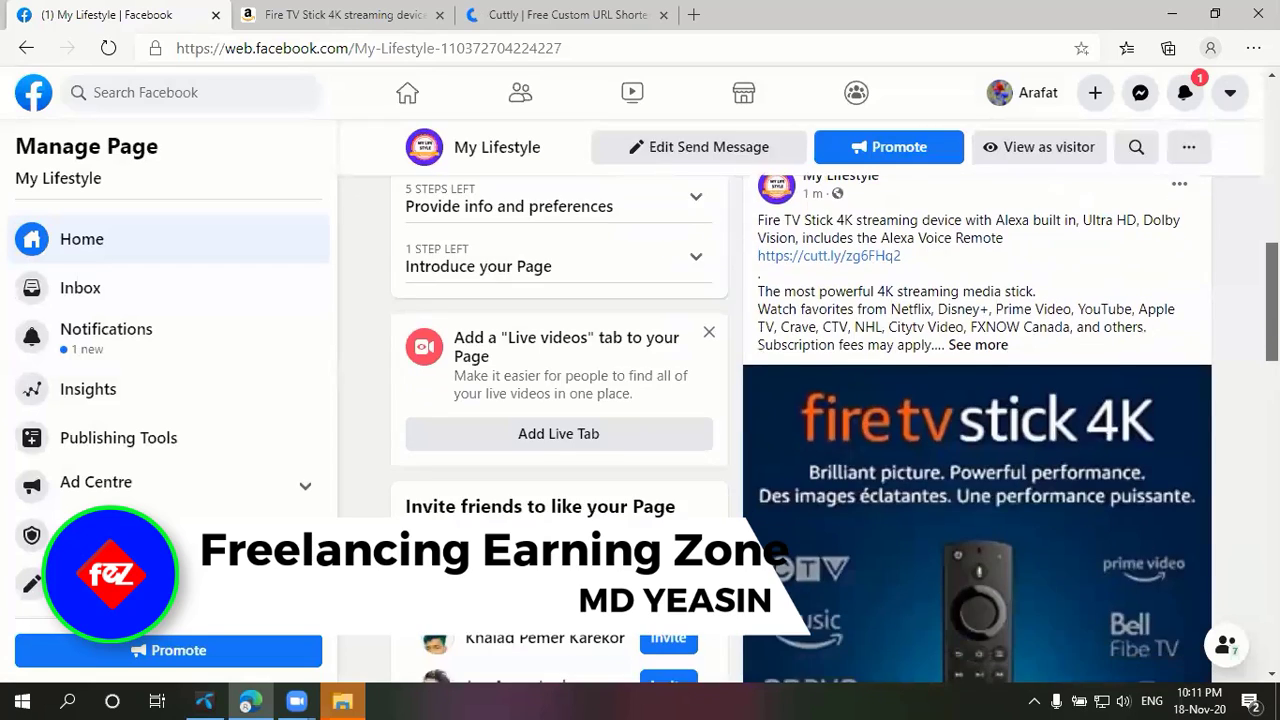
{"action": "scroll", "coordinate": [776, 484], "scroll_direction": "down", "scroll_amount": 3}
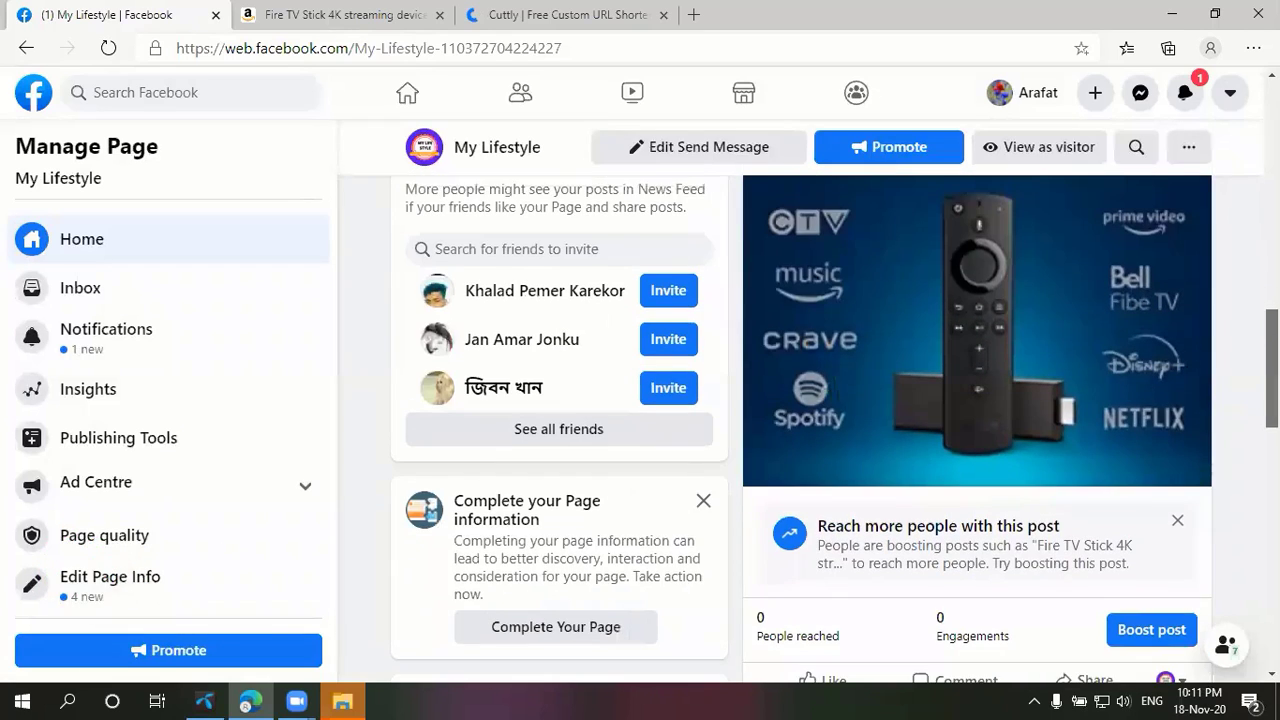
{"action": "scroll", "coordinate": [776, 484], "scroll_direction": "down", "scroll_amount": 1}
{"action": "scroll", "coordinate": [776, 484], "scroll_direction": "up", "scroll_amount": 4}
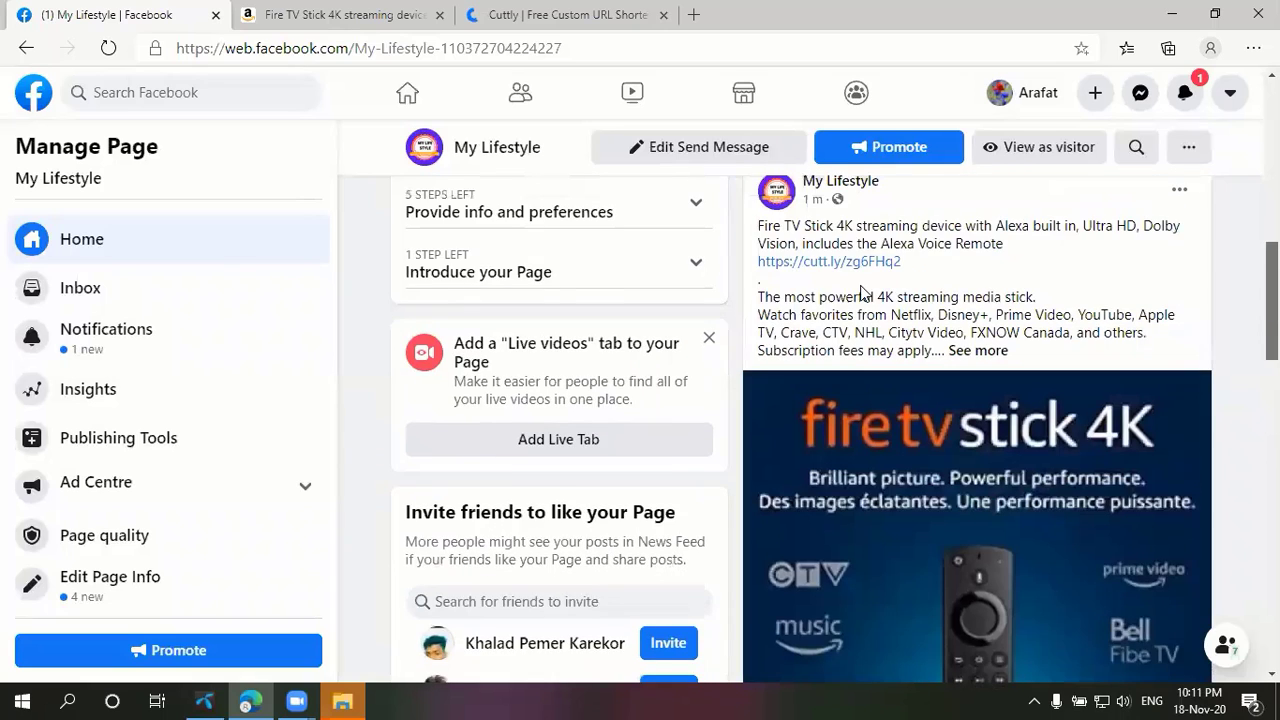
{"action": "scroll", "coordinate": [860, 290], "scroll_direction": "up", "scroll_amount": 10}
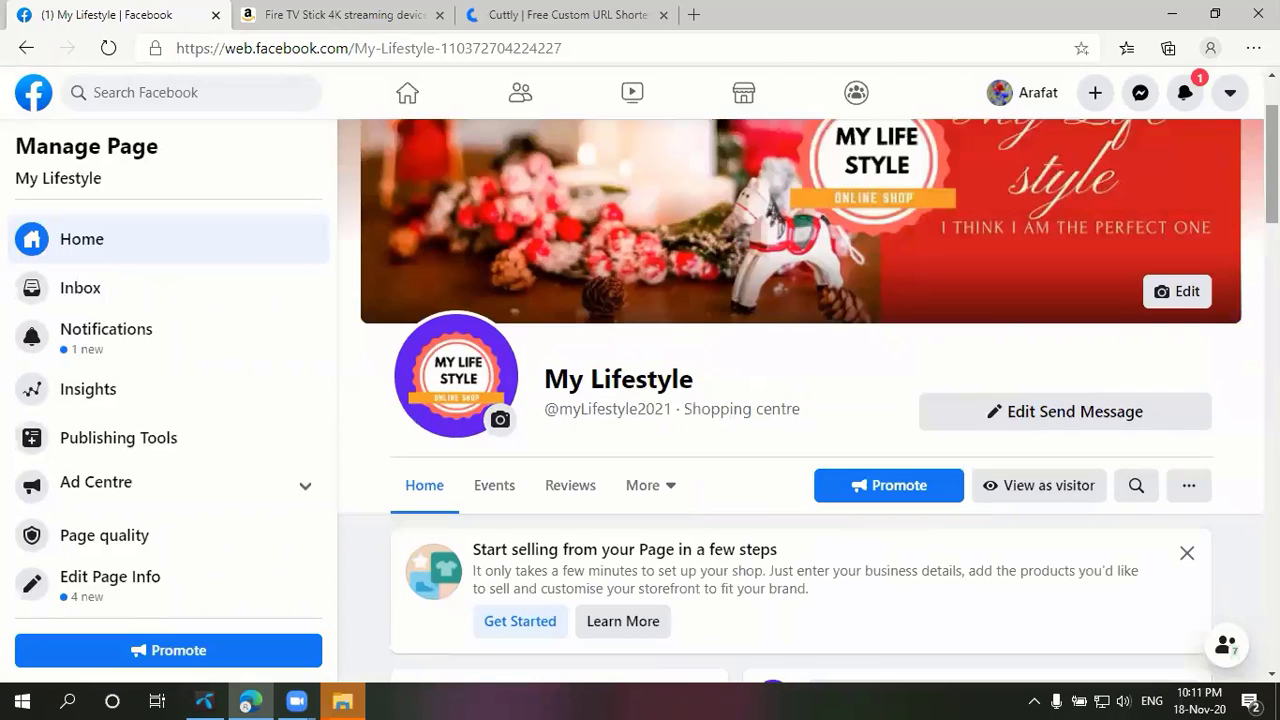
- Invite the first two suggested friends to like the Page
{"action": "scroll", "coordinate": [800, 400], "scroll_direction": "down", "scroll_amount": 2}
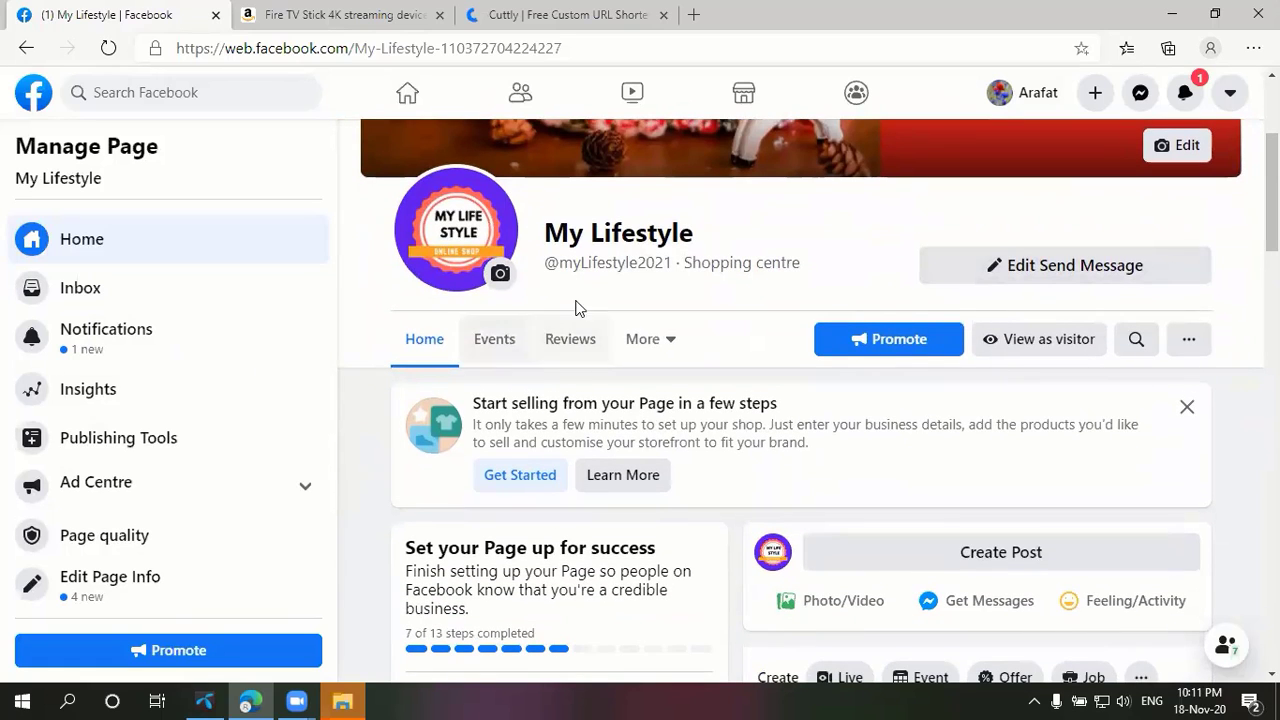
{"action": "scroll", "coordinate": [928, 414], "scroll_direction": "down", "scroll_amount": 3}
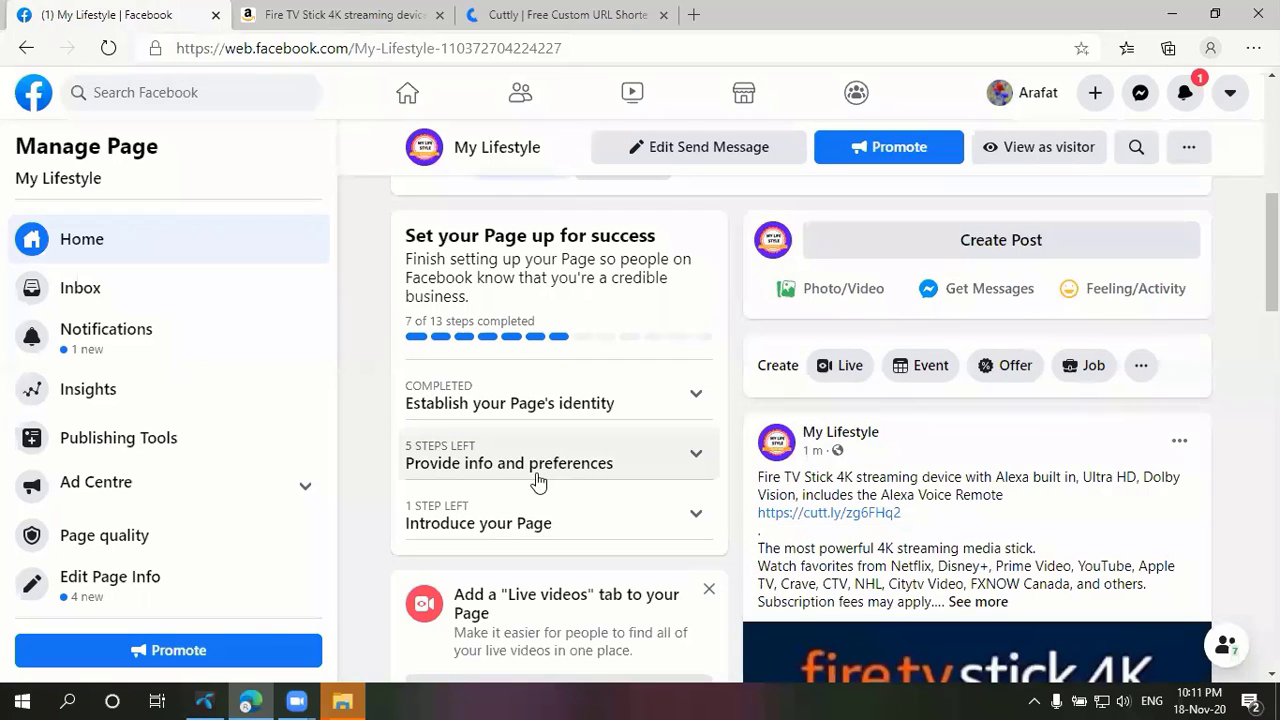
{"action": "scroll", "coordinate": [666, 586], "scroll_direction": "down", "scroll_amount": 2}
{"action": "scroll", "coordinate": [834, 429], "scroll_direction": "down", "scroll_amount": 3}
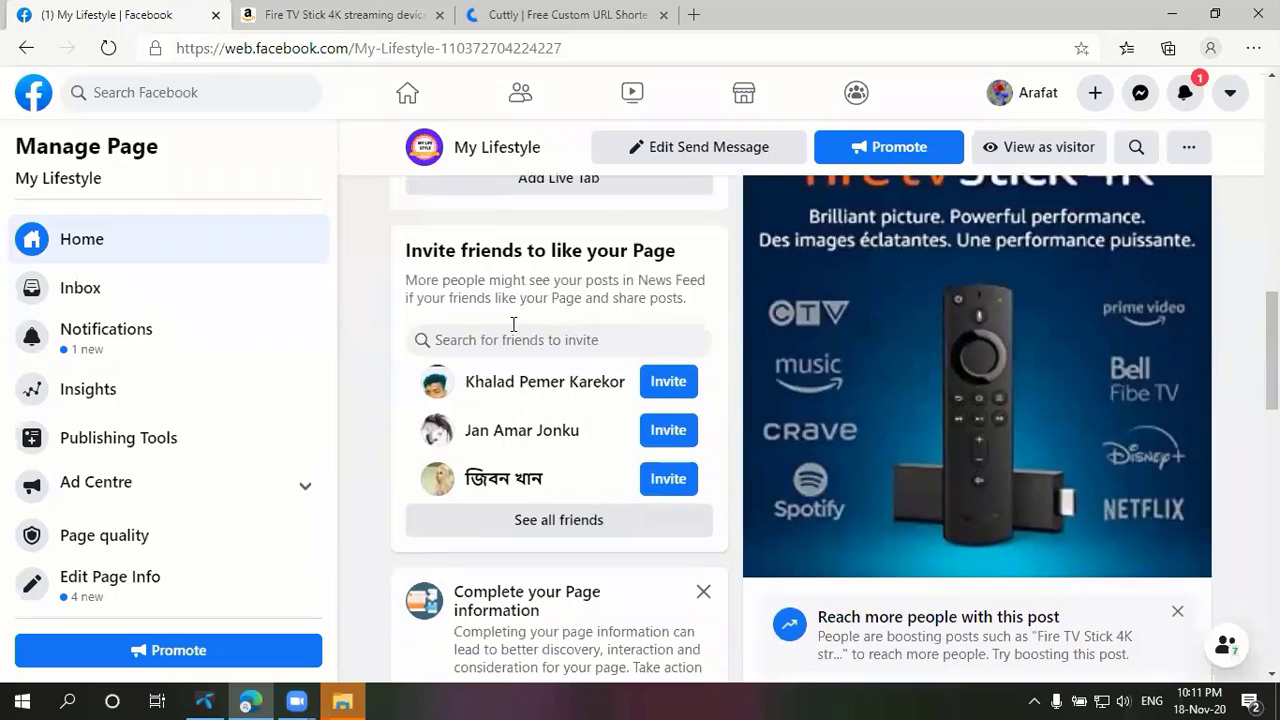
{"action": "left_click", "coordinate": [666, 393]}
{"action": "left_click", "coordinate": [666, 430]}
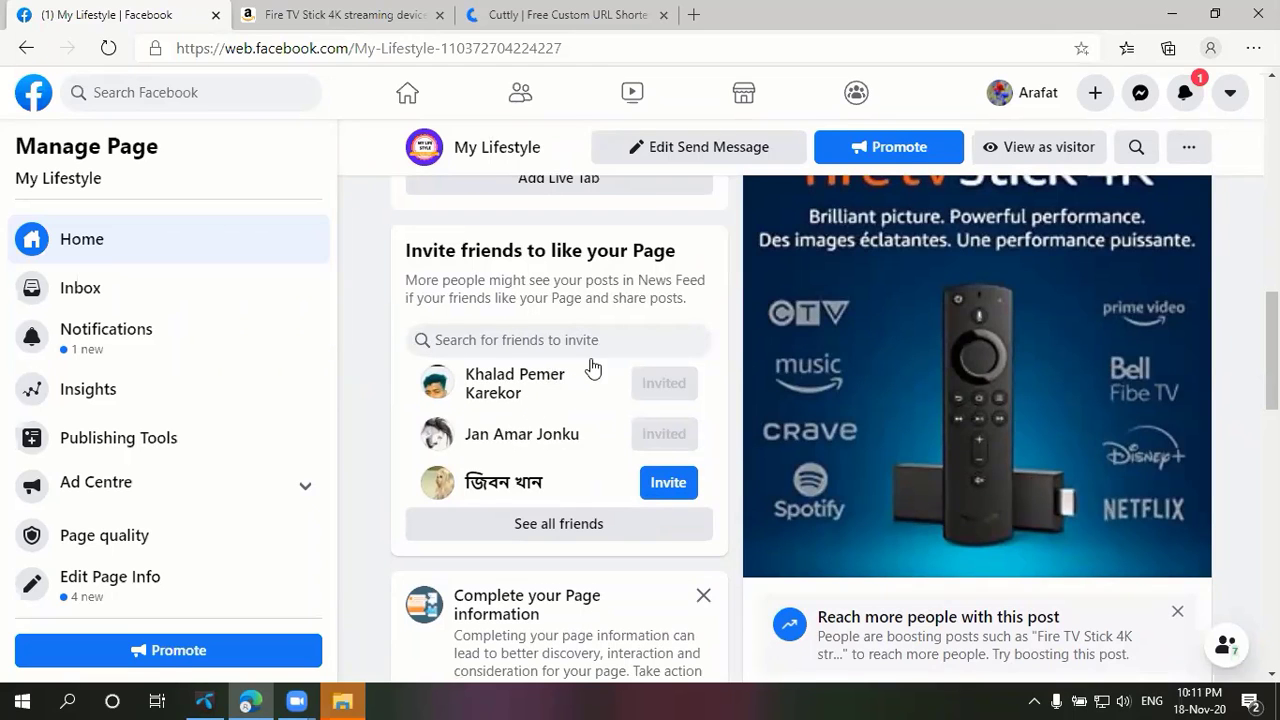
- Open the Page's full friend invitation list and select all friends who have not been invited
{"action": "scroll", "coordinate": [834, 429], "scroll_direction": "down", "scroll_amount": 3}
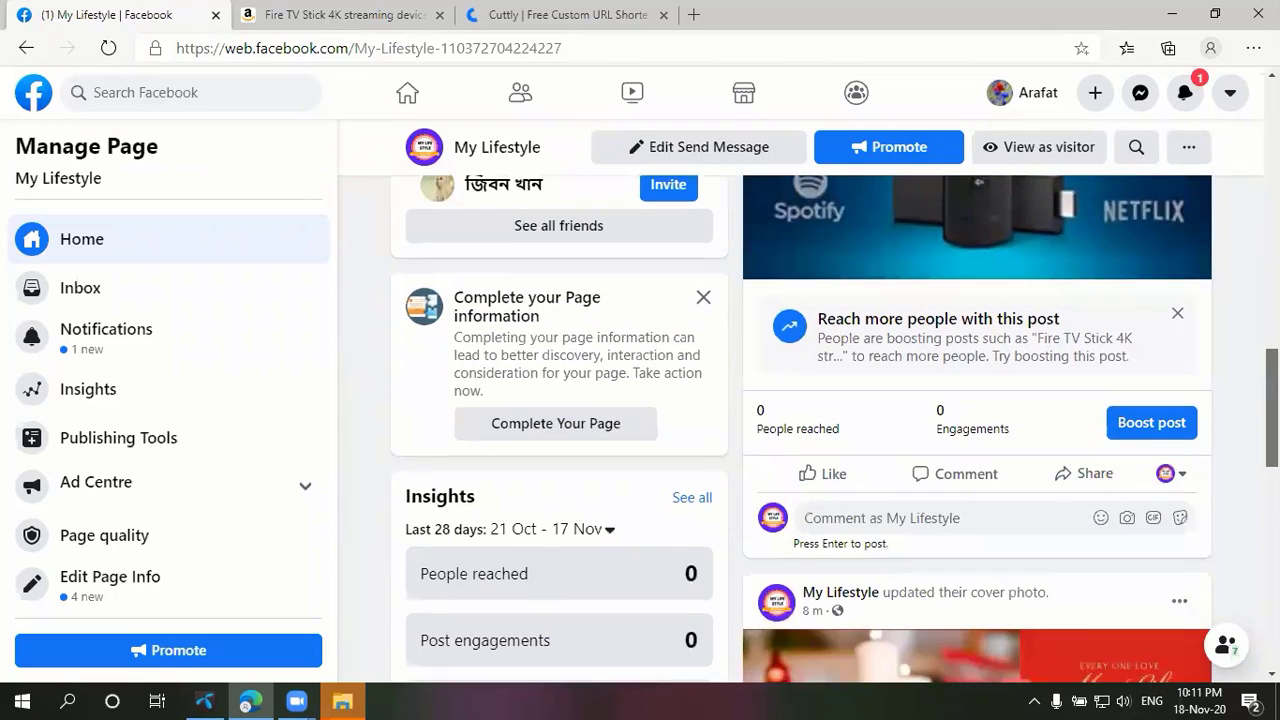
{"action": "scroll", "coordinate": [834, 429], "scroll_direction": "up", "scroll_amount": 4}
{"action": "scroll", "coordinate": [1247, 207], "scroll_direction": "up", "scroll_amount": 6}
{"action": "scroll", "coordinate": [1247, 207], "scroll_direction": "down", "scroll_amount": 3}
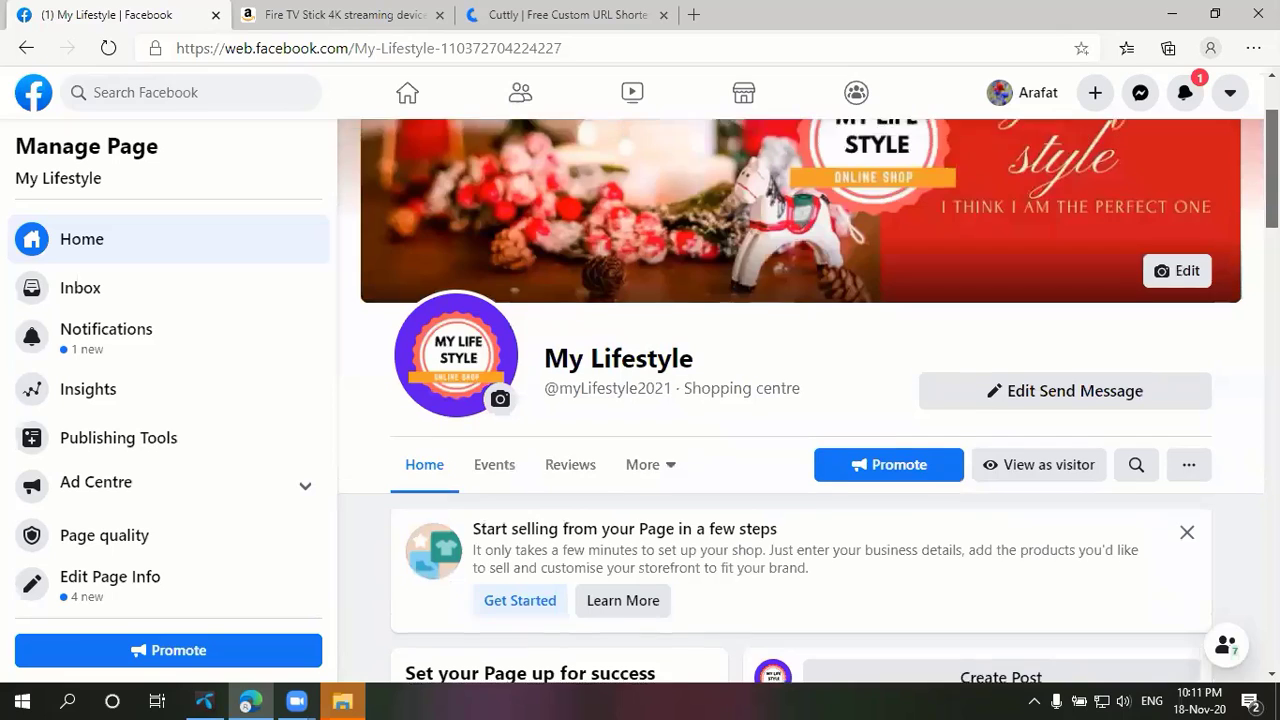
{"action": "left_click", "coordinate": [1189, 240]}
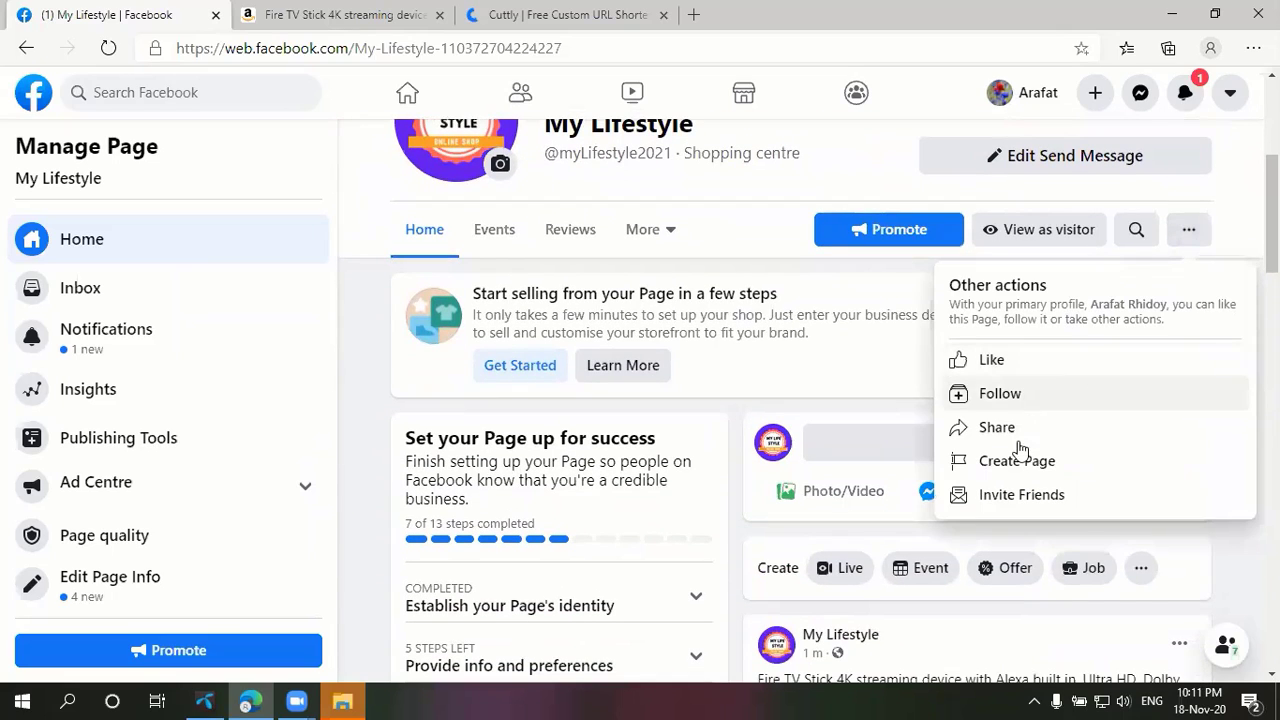
{"action": "left_click", "coordinate": [1016, 500]}
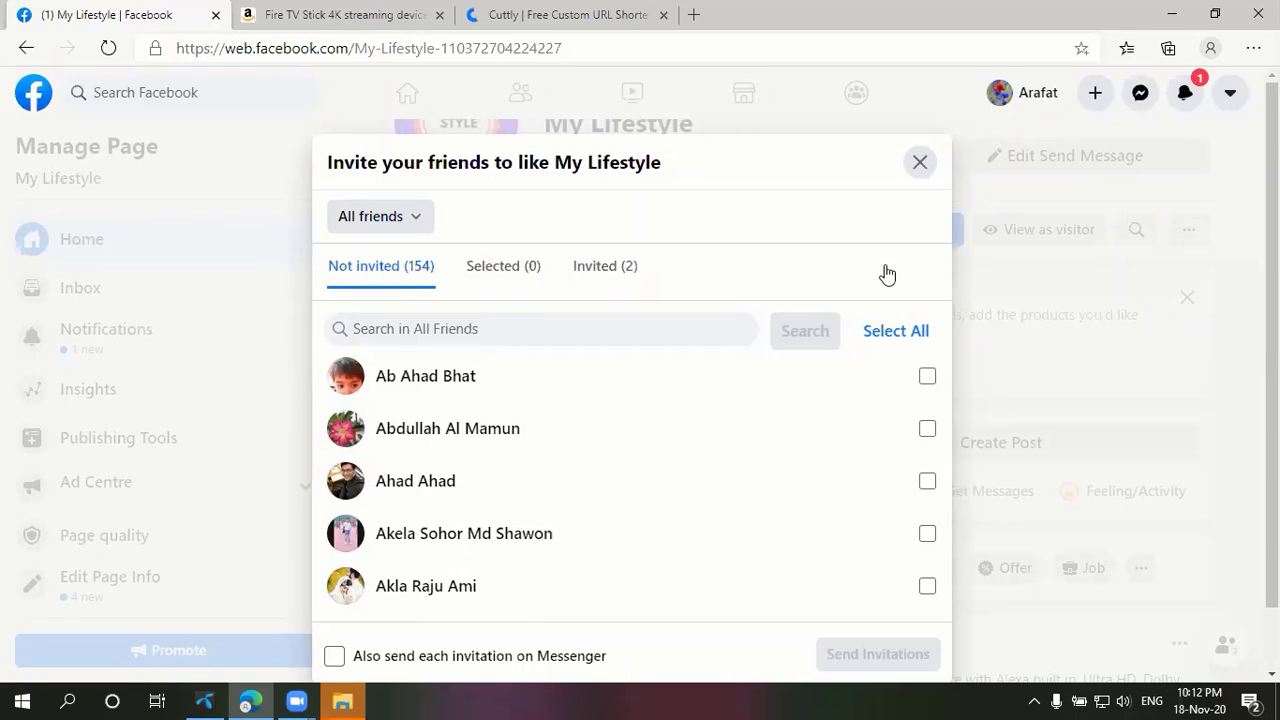
{"action": "scroll", "coordinate": [470, 190], "scroll_direction": "down", "scroll_amount": 1}
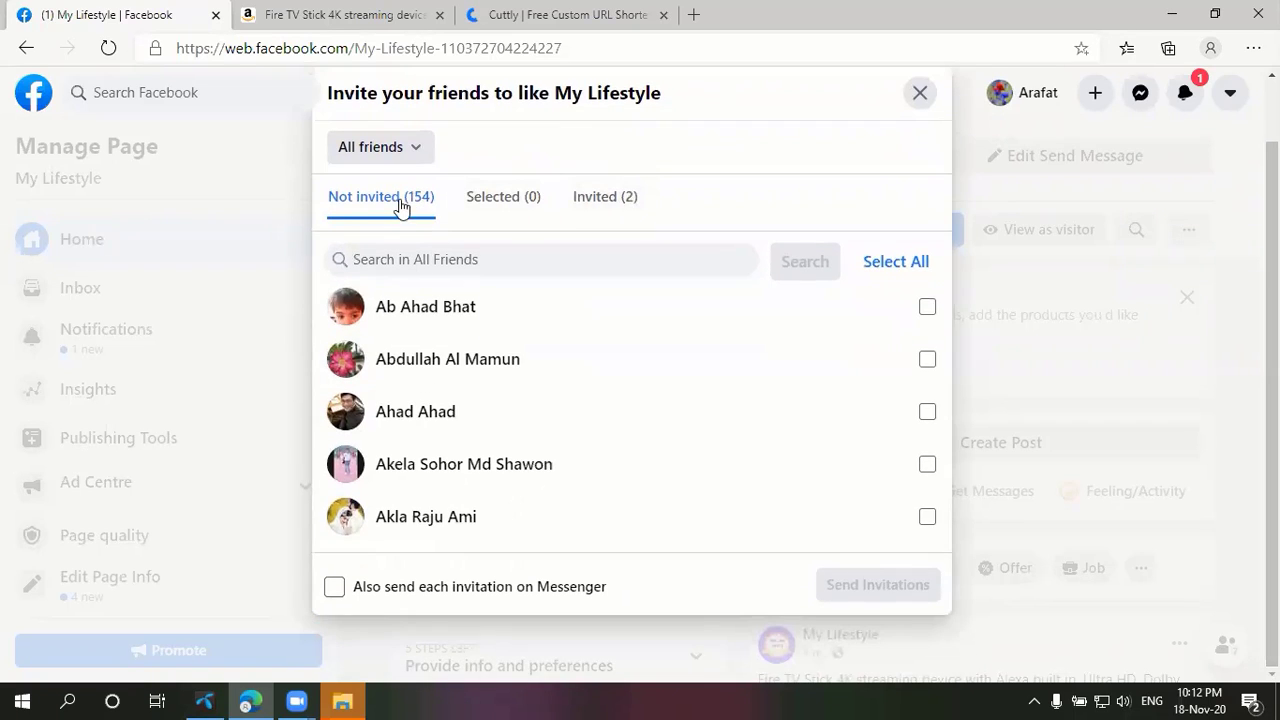
{"action": "left_click", "coordinate": [905, 263]}
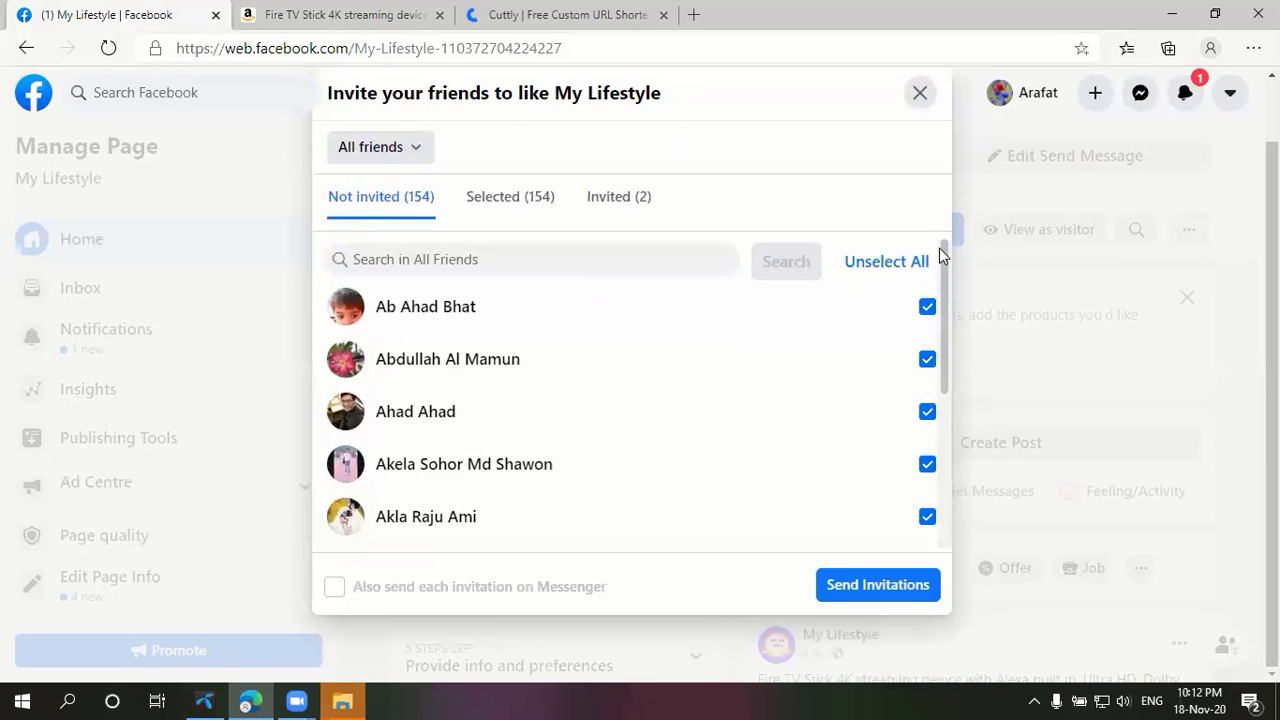
- Review the selected friends in the Page's invitation list from the first names down to the end
{"action": "scroll", "coordinate": [943, 358], "scroll_direction": "down", "scroll_amount": 5}
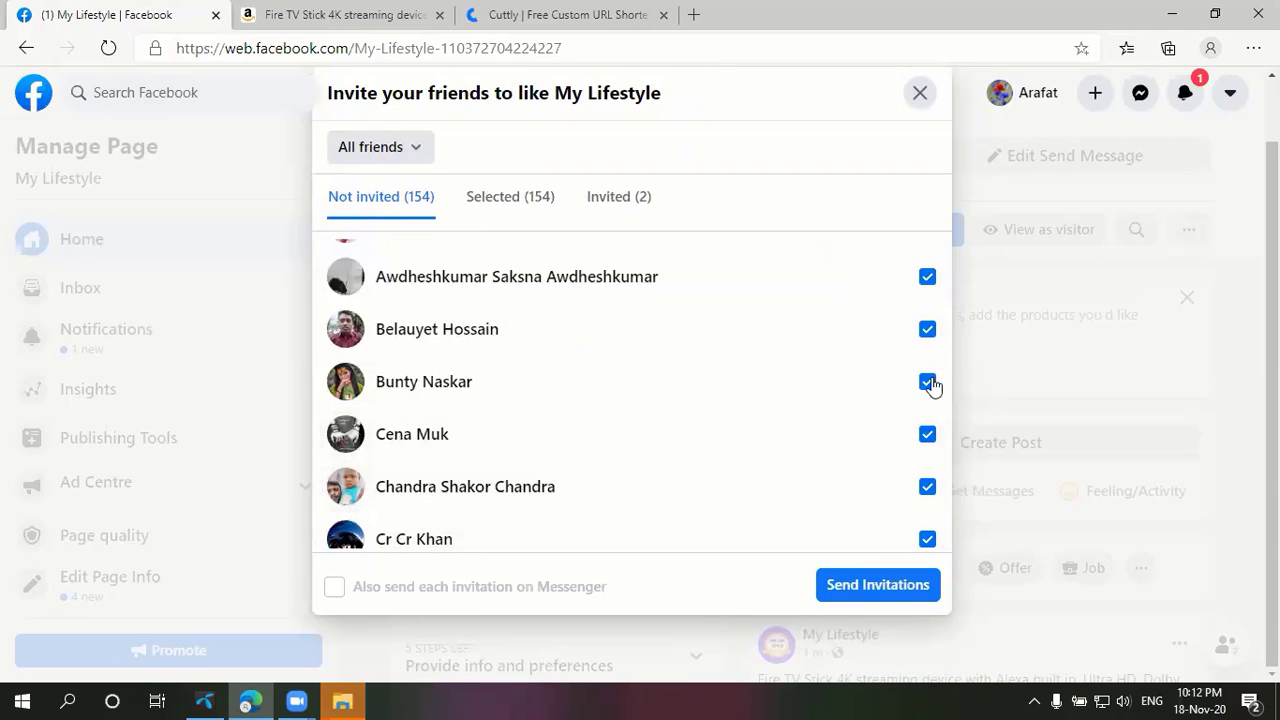
{"action": "left_click_drag", "start_coordinate": [947, 352], "coordinate": [939, 525]}
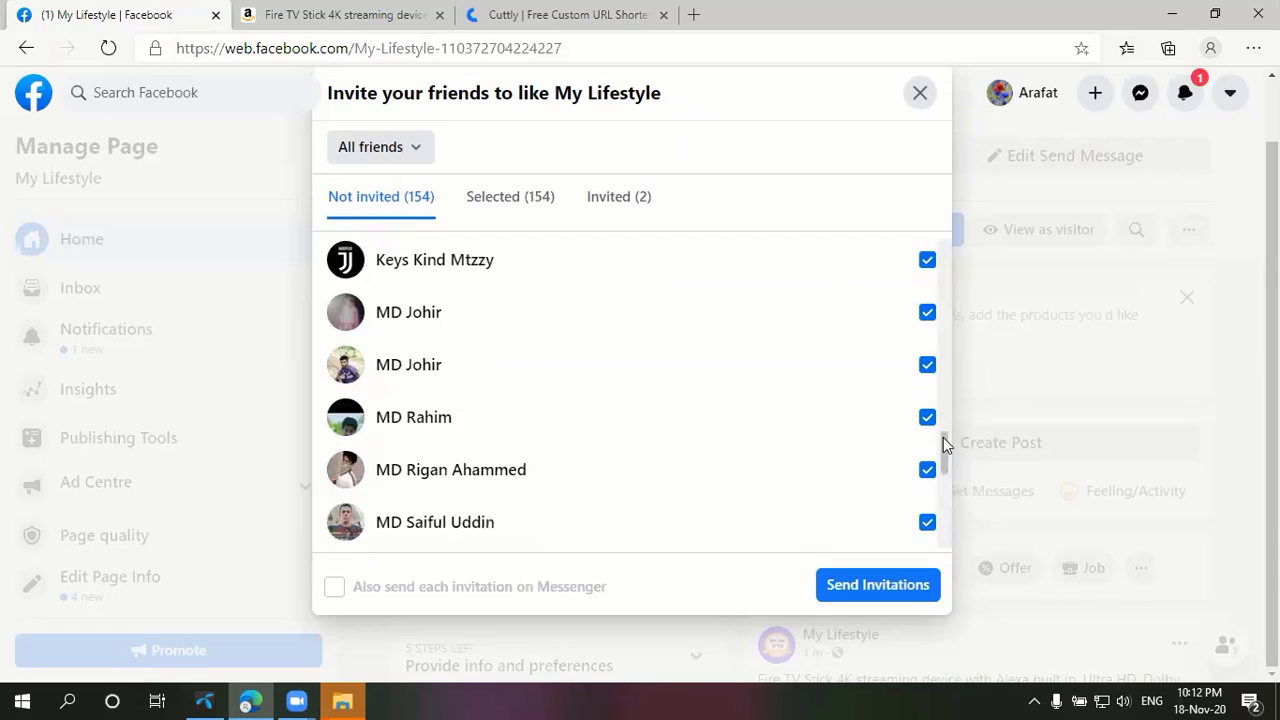
{"action": "left_click_drag", "start_coordinate": [943, 437], "coordinate": [943, 524]}
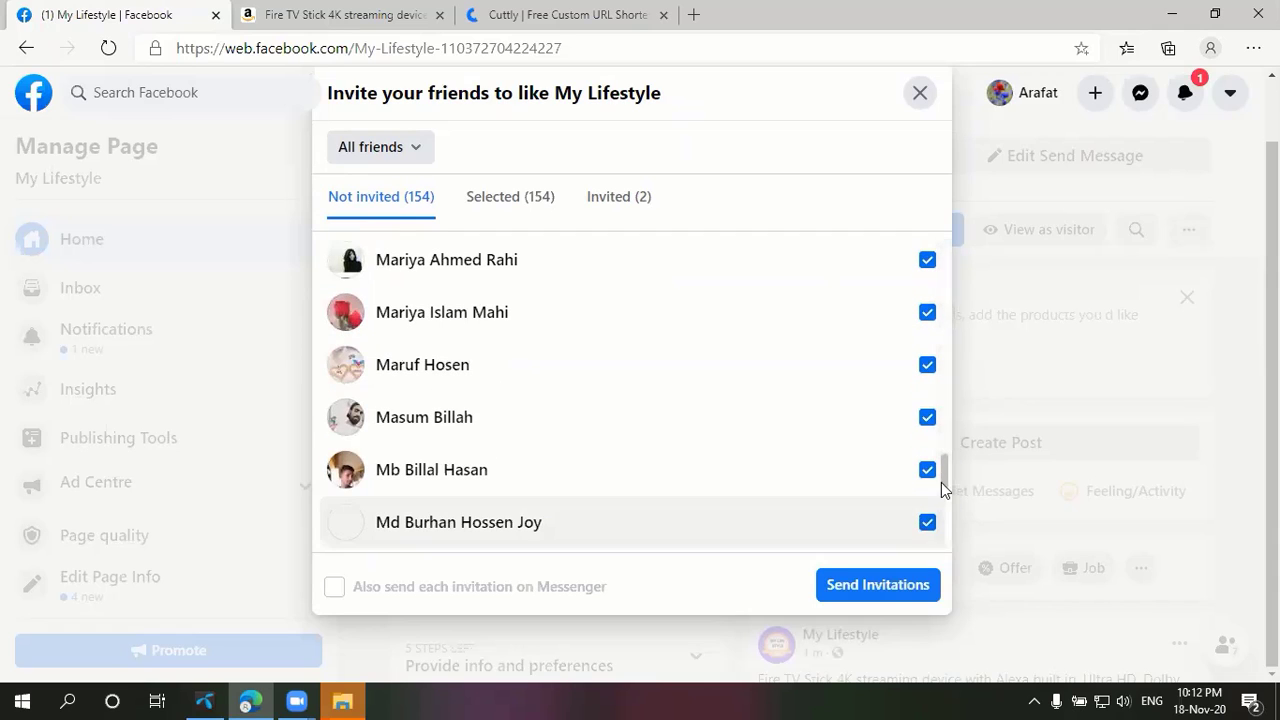
{"action": "scroll", "coordinate": [945, 515], "scroll_direction": "down", "scroll_amount": 1}
{"action": "scroll", "coordinate": [945, 515], "scroll_direction": "down", "scroll_amount": 2}
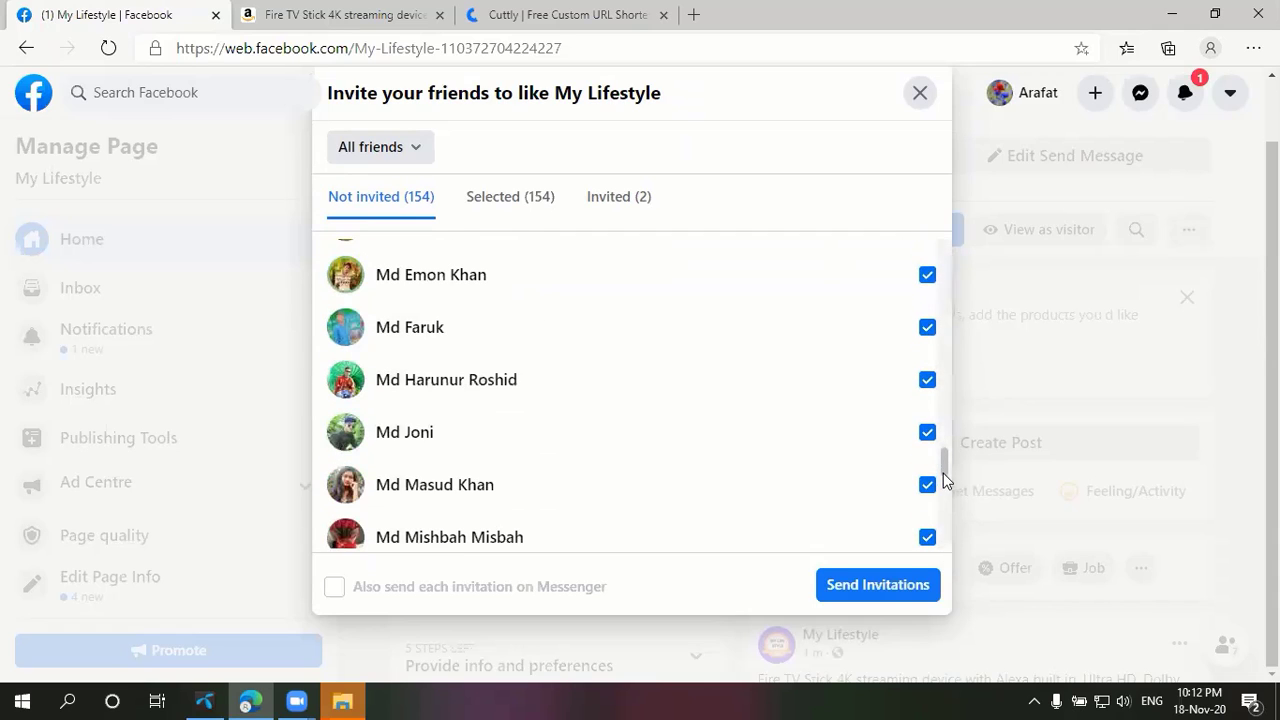
{"action": "scroll", "coordinate": [943, 517], "scroll_direction": "down", "scroll_amount": 3}
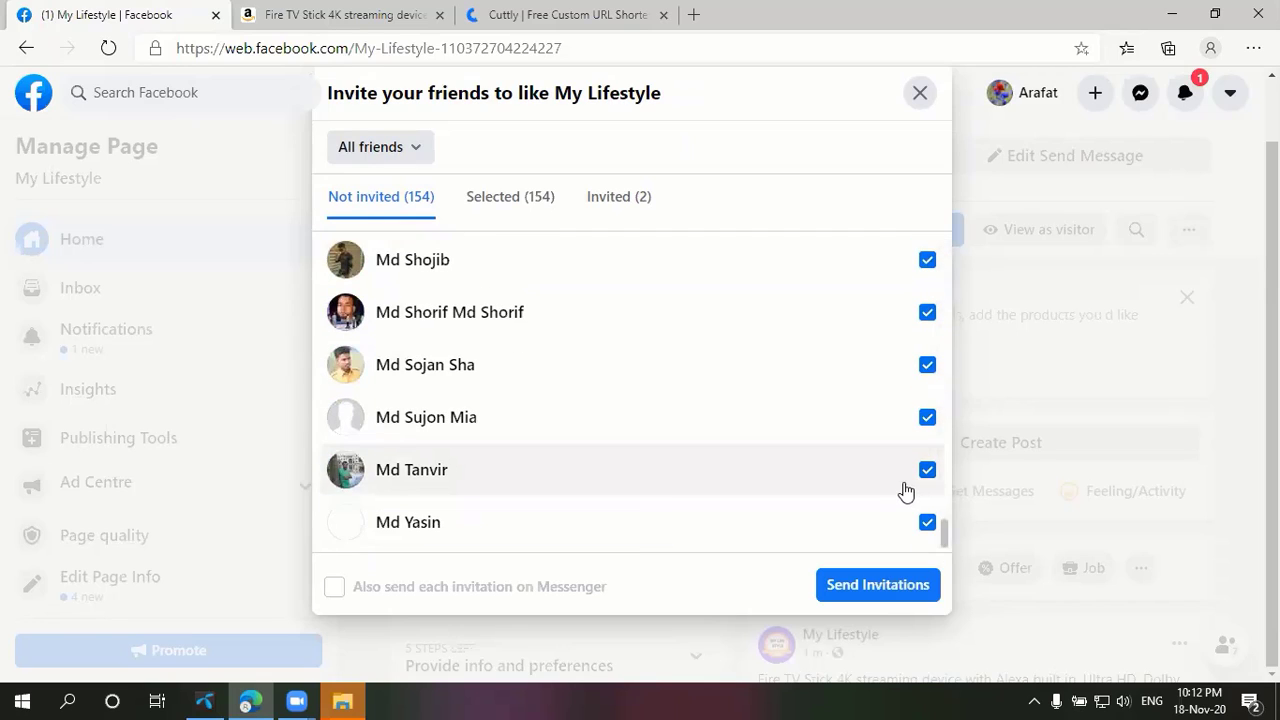
{"action": "scroll", "coordinate": [945, 515], "scroll_direction": "down", "scroll_amount": 3}
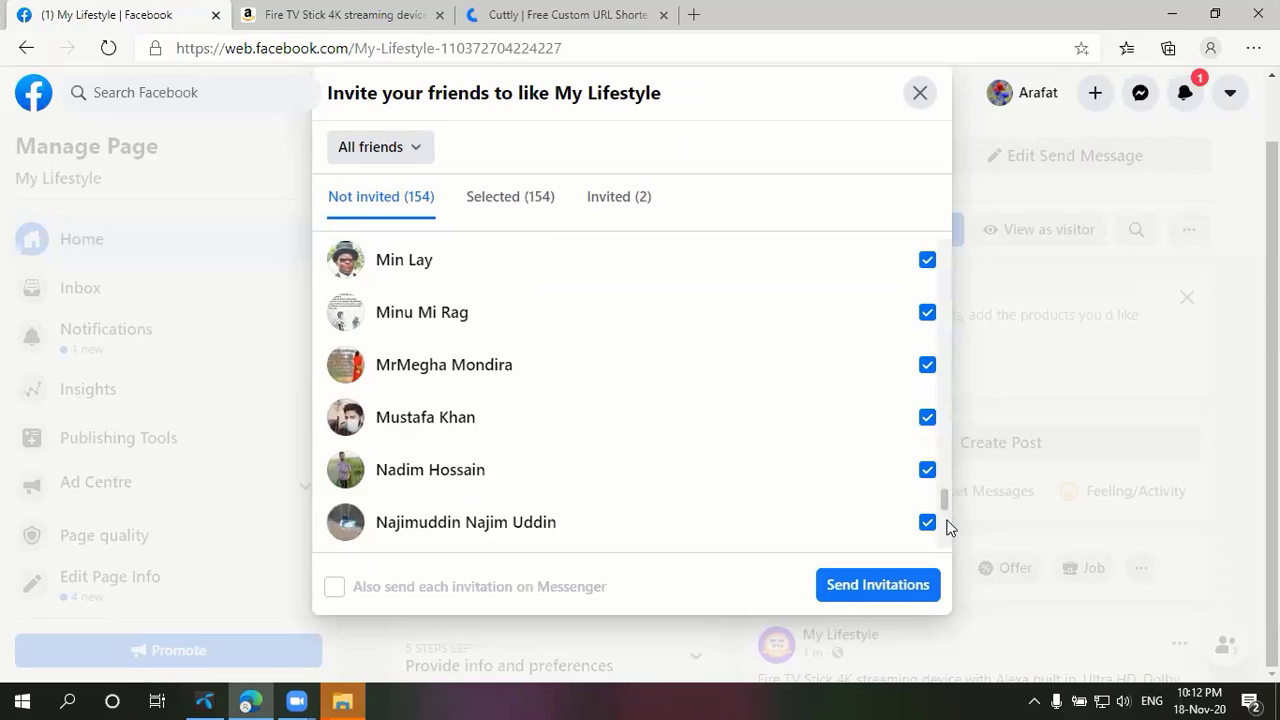
{"action": "scroll", "coordinate": [946, 515], "scroll_direction": "down", "scroll_amount": 6}
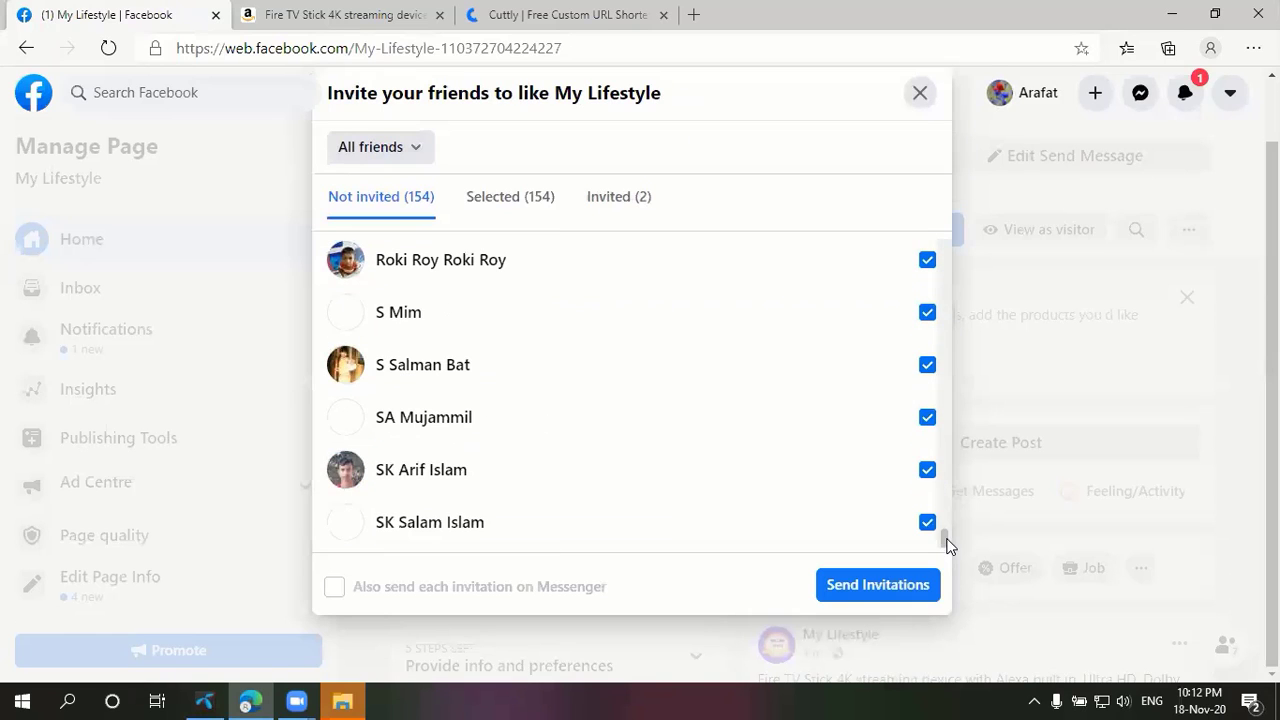
{"action": "scroll", "coordinate": [946, 517], "scroll_direction": "down", "scroll_amount": 3}
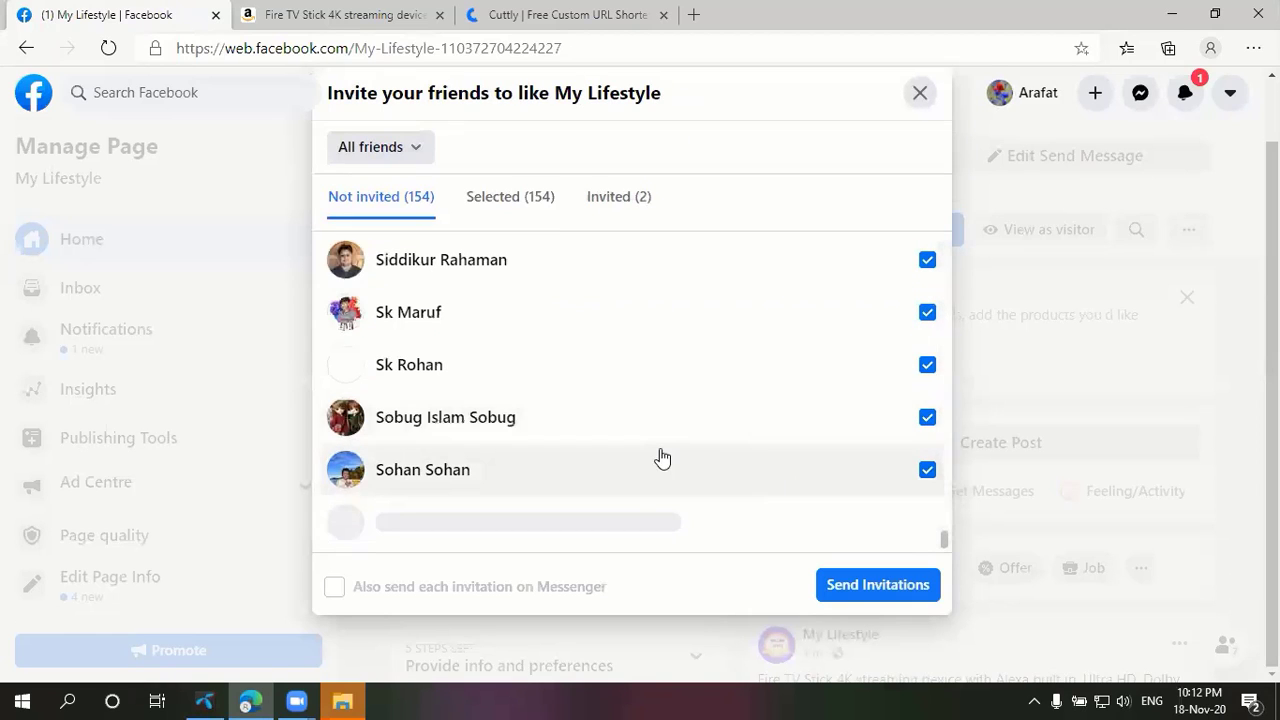
- Try to send the Page invitations to all the selected friends
{"action": "left_click", "coordinate": [877, 586]}
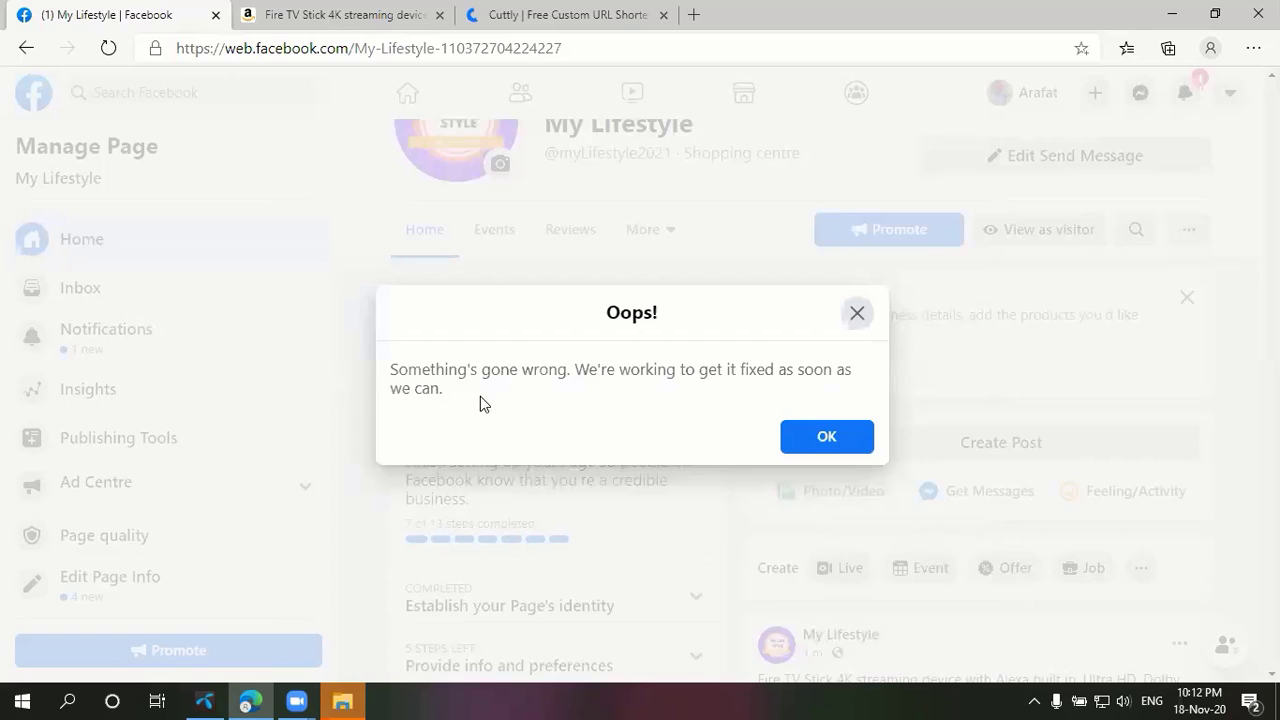
{"action": "left_click_drag", "start_coordinate": [394, 371], "coordinate": [671, 372]}
{"action": "left_click", "coordinate": [674, 374]}
{"action": "left_click", "coordinate": [826, 440]}
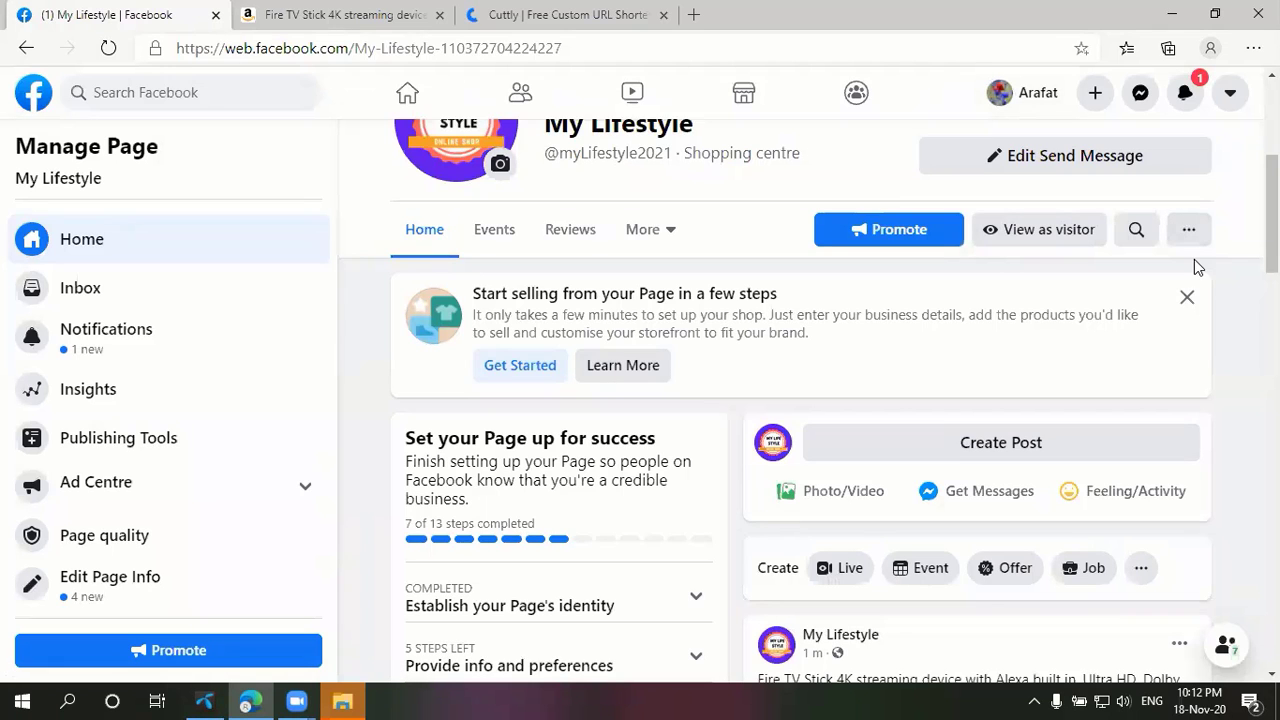
- Dismiss the suggestion to start selling from the Page and review the Live videos tab and Page information suggestions
{"action": "left_click", "coordinate": [1187, 297]}
{"action": "scroll", "coordinate": [655, 332], "scroll_direction": "down", "scroll_amount": 5}
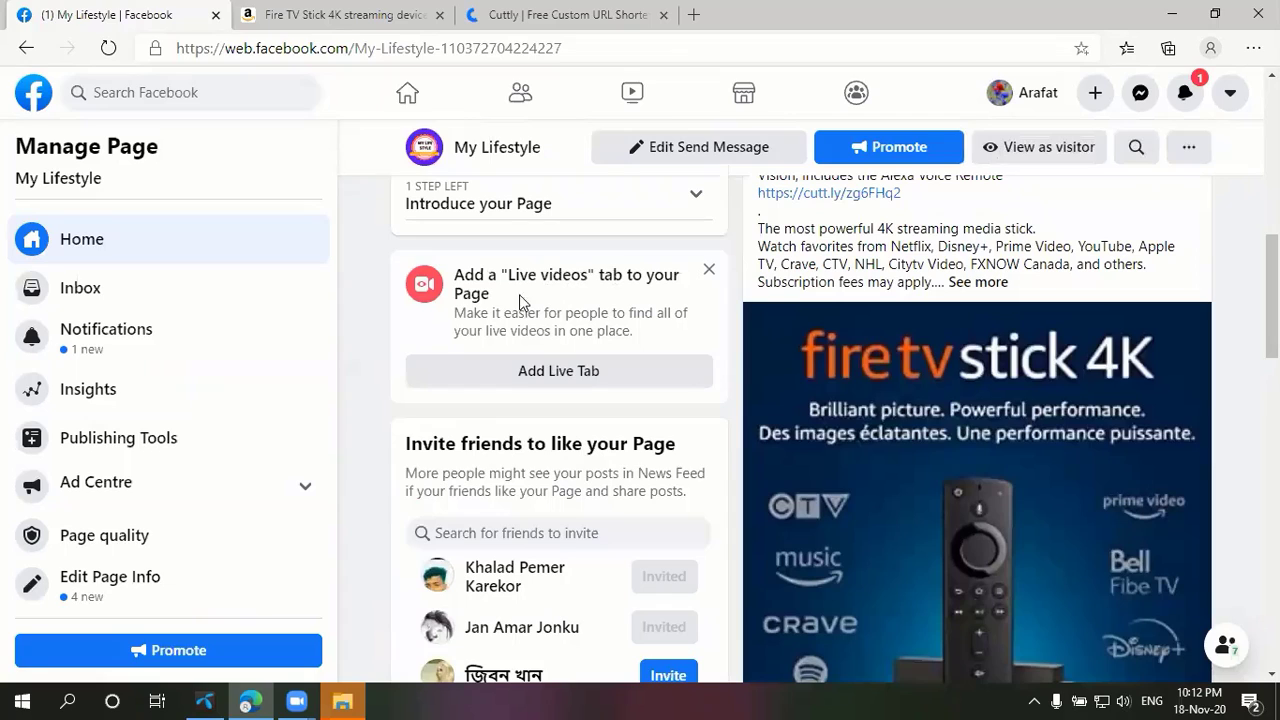
{"action": "left_click_drag", "start_coordinate": [457, 275], "coordinate": [657, 331]}
{"action": "left_click", "coordinate": [600, 316]}
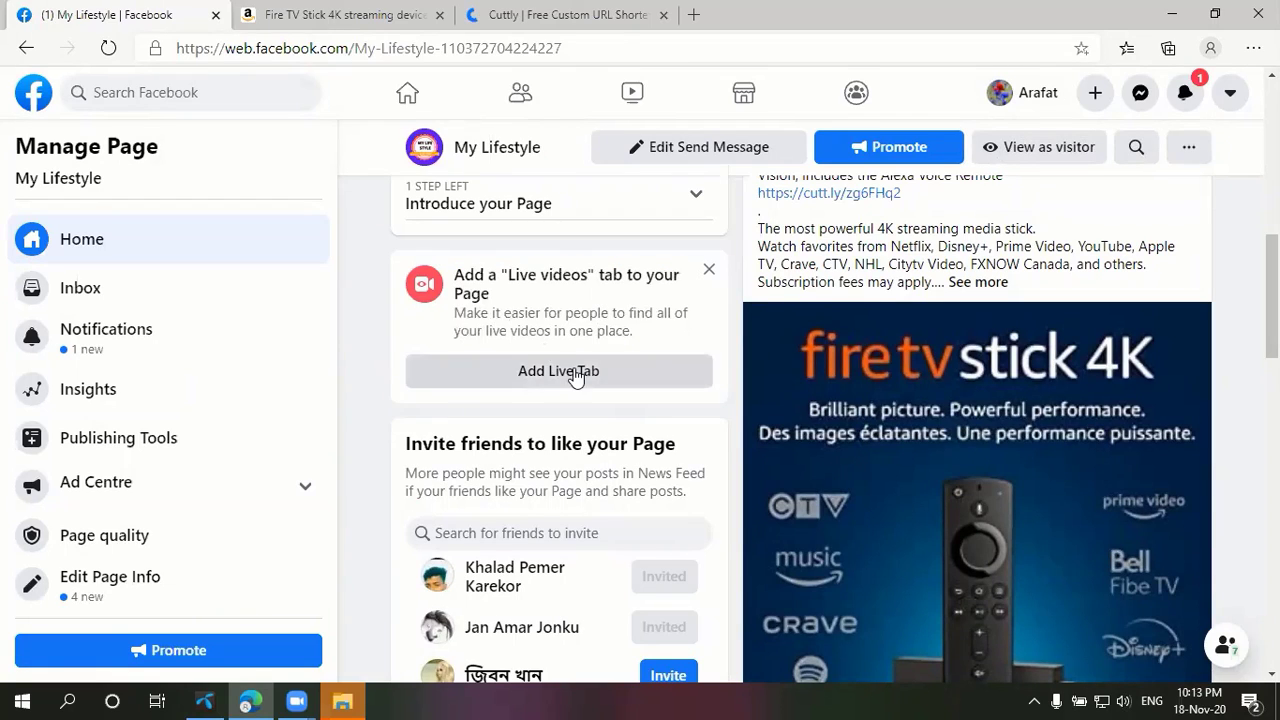
{"action": "scroll", "coordinate": [1272, 300], "scroll_direction": "down", "scroll_amount": 4}
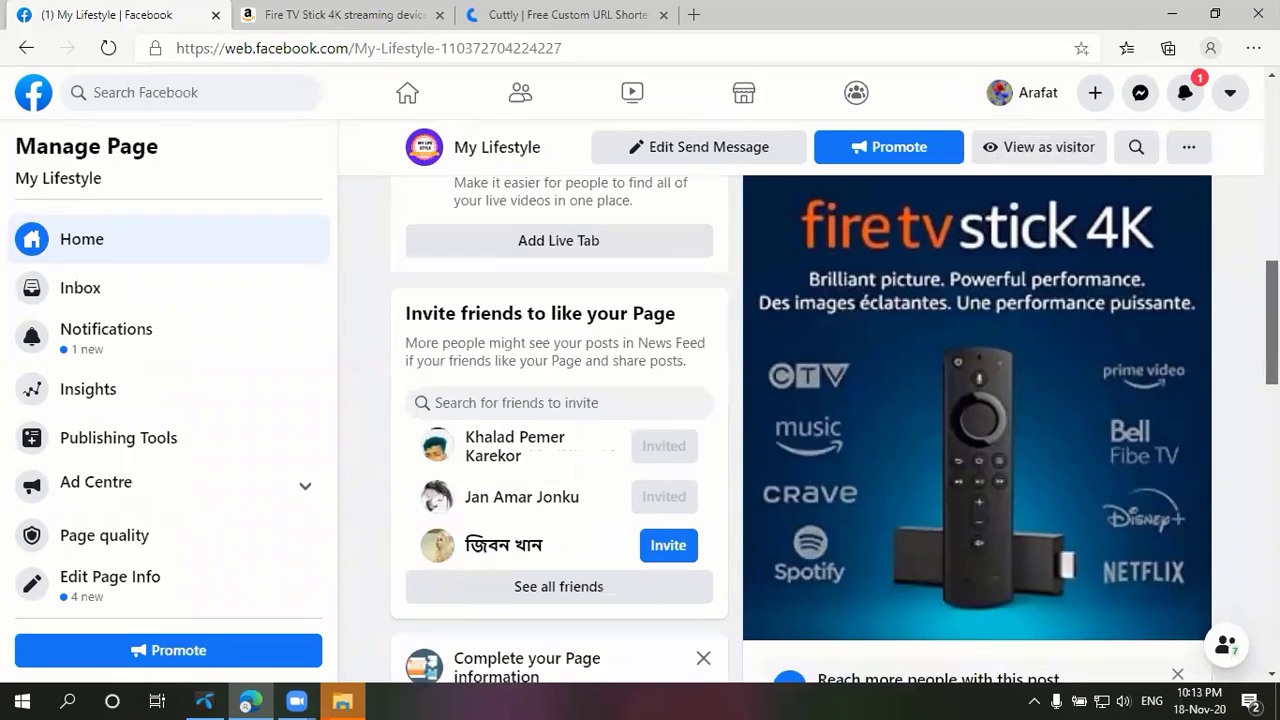
{"action": "scroll", "coordinate": [666, 437], "scroll_direction": "down", "scroll_amount": 1}
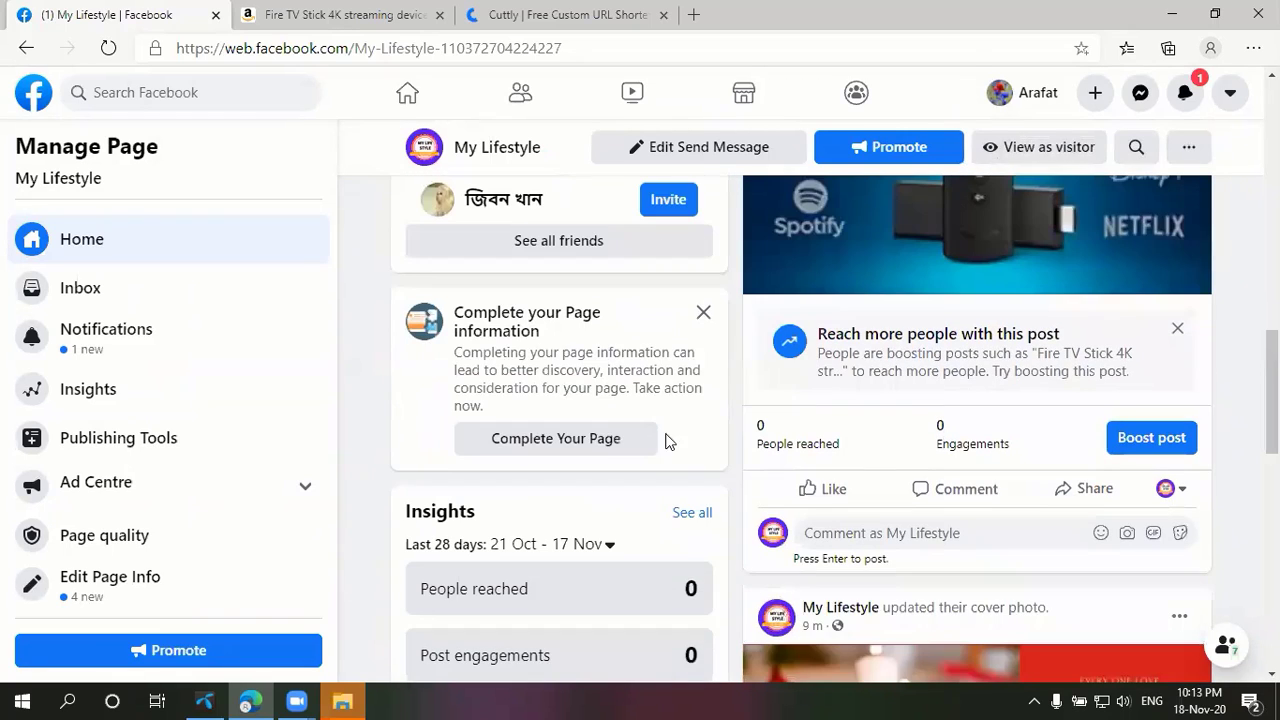
- Try to open the Page information form from the "Complete your Page information" suggestion and reload it
{"action": "left_click", "coordinate": [557, 440]}
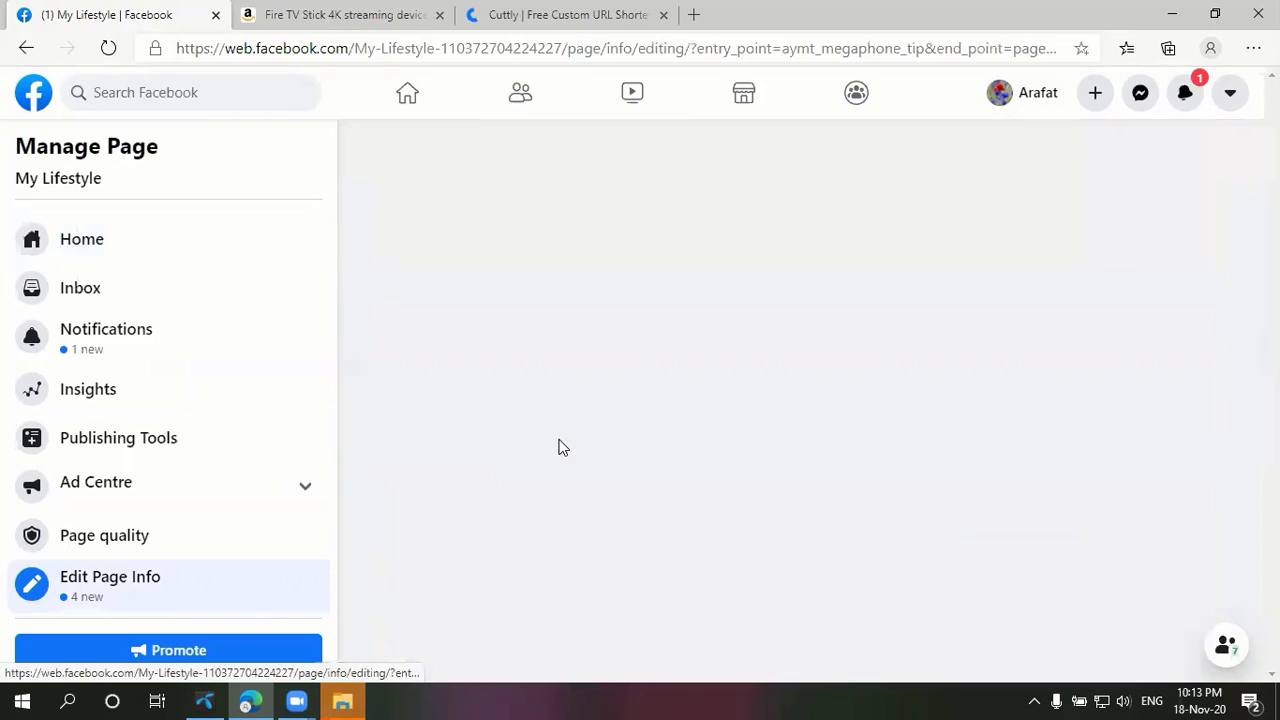
{"action": "left_click", "coordinate": [618, 505]}
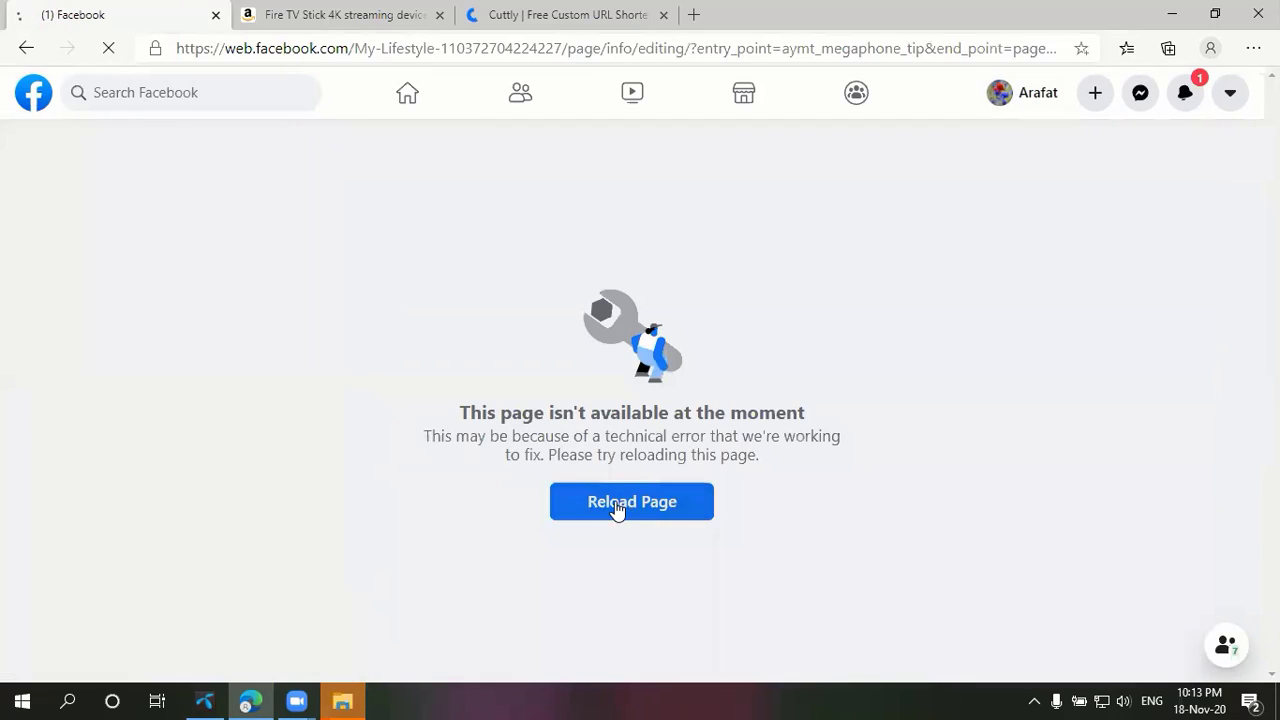
{"action": "left_click", "coordinate": [521, 222]}
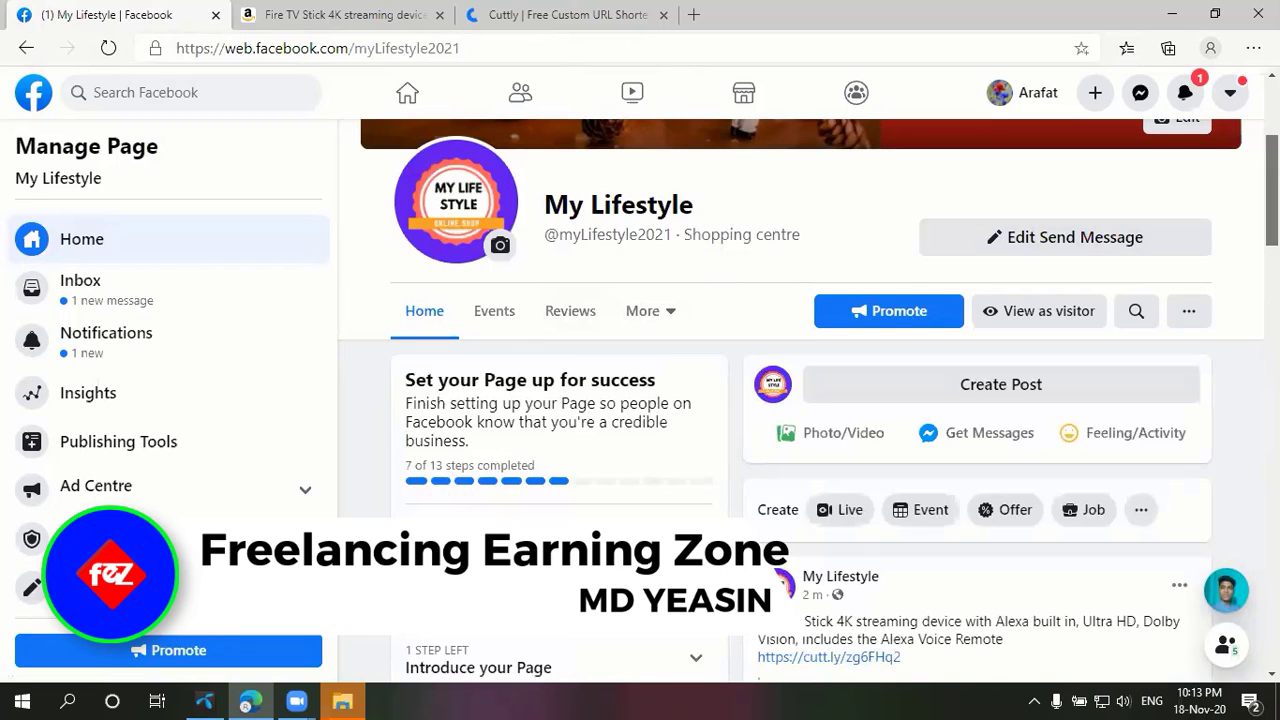
- Check the Page's About section, open its information for editing and review the general details and categories
{"action": "scroll", "coordinate": [768, 233], "scroll_direction": "down", "scroll_amount": 8}
{"action": "scroll", "coordinate": [834, 428], "scroll_direction": "down", "scroll_amount": 7}
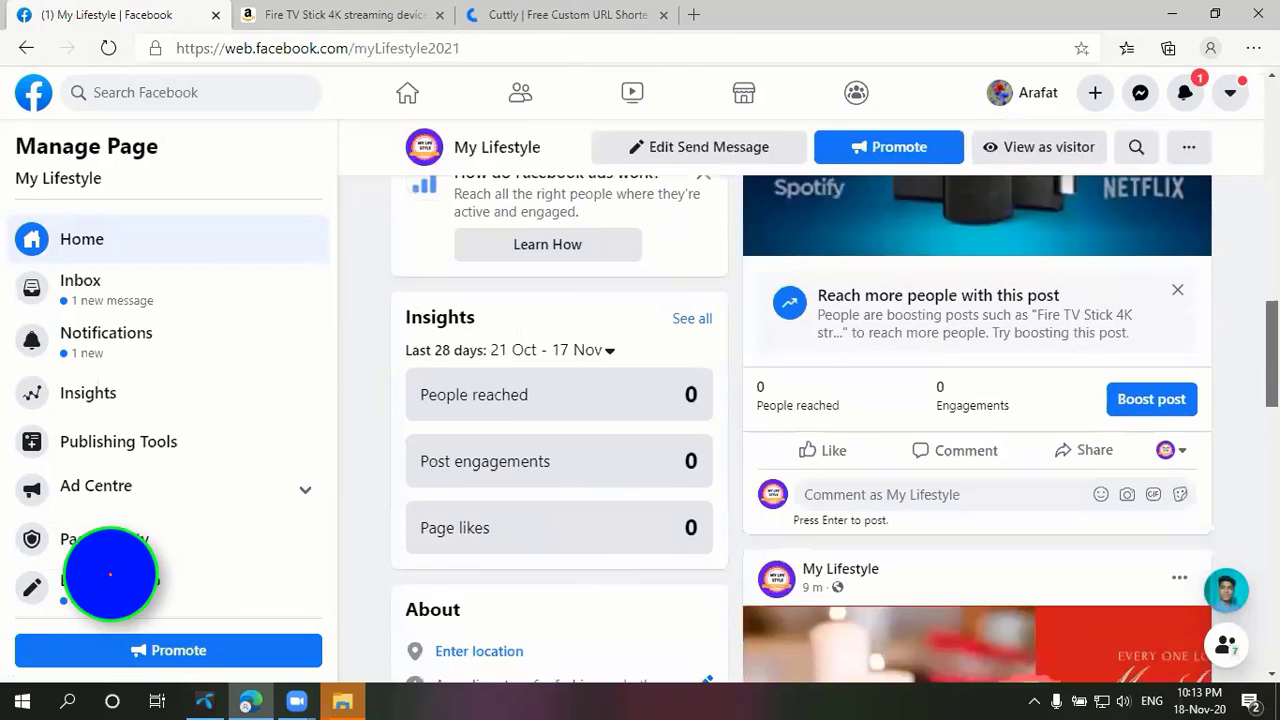
{"action": "scroll", "coordinate": [834, 428], "scroll_direction": "down", "scroll_amount": 5}
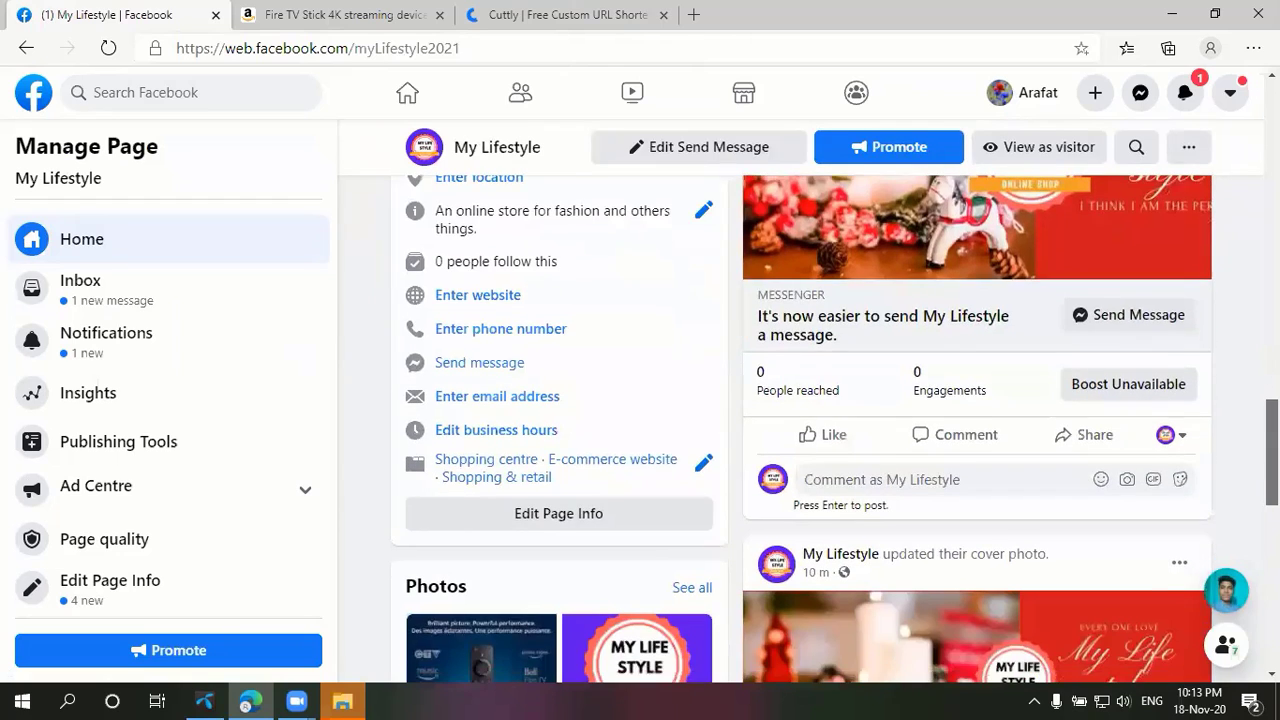
{"action": "scroll", "coordinate": [480, 302], "scroll_direction": "up", "scroll_amount": 3}
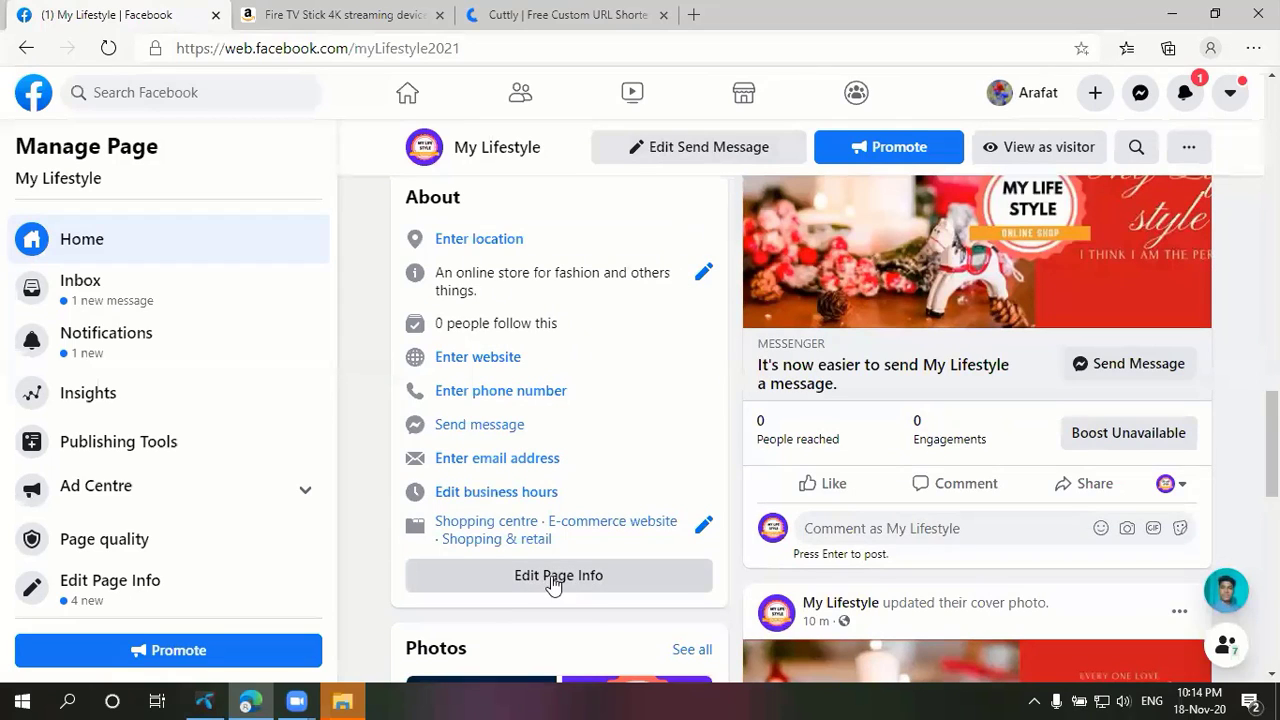
{"action": "left_click", "coordinate": [114, 594]}
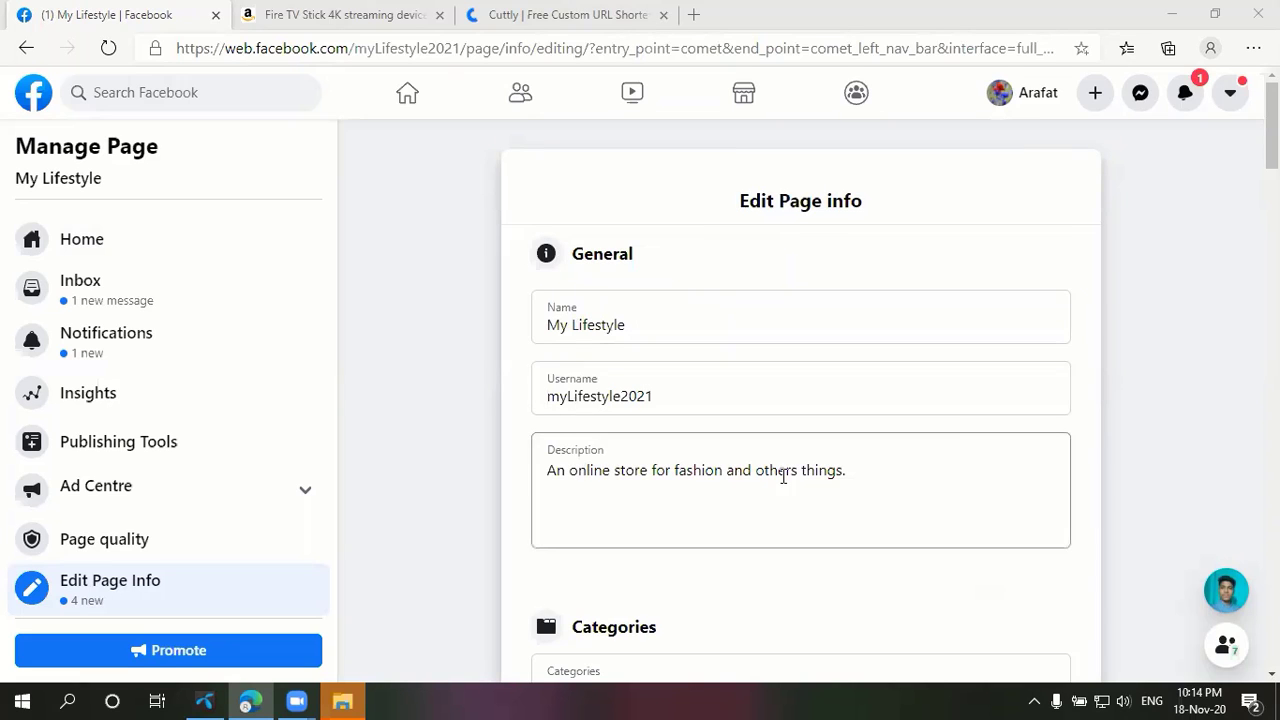
{"action": "scroll", "coordinate": [843, 291], "scroll_direction": "down", "scroll_amount": 4}
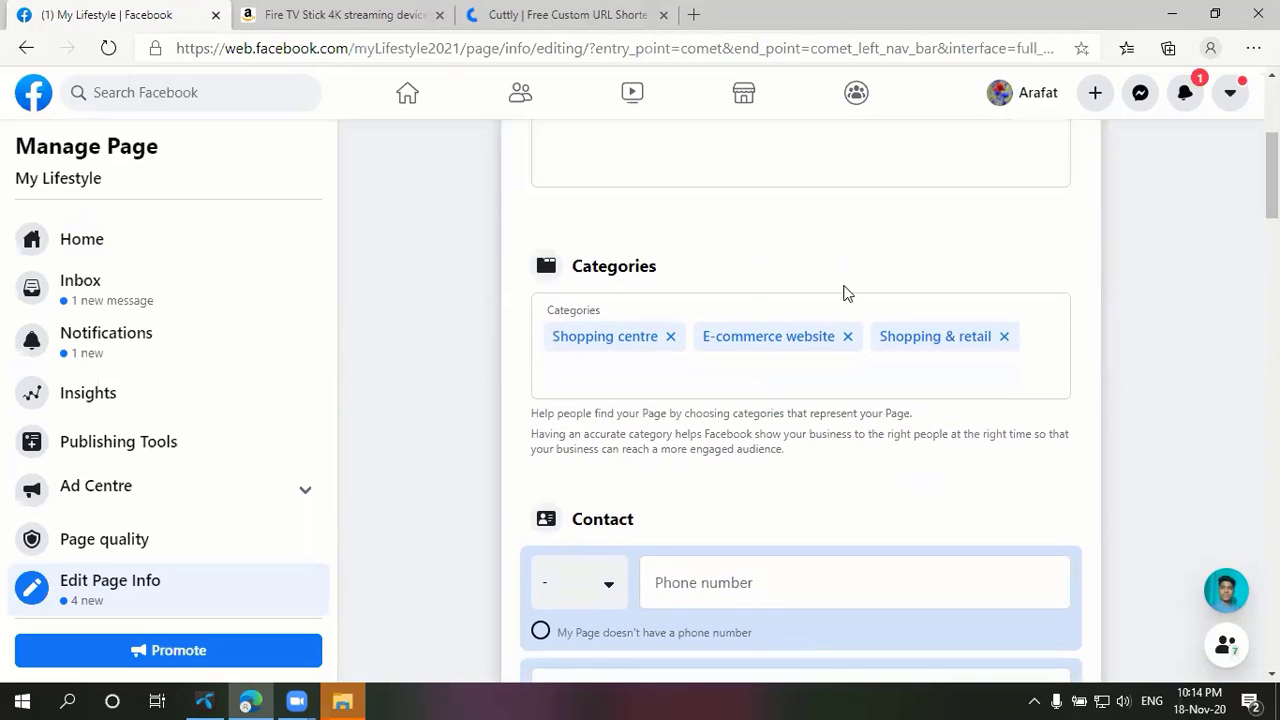
{"action": "scroll", "coordinate": [856, 369], "scroll_direction": "down", "scroll_amount": 3}
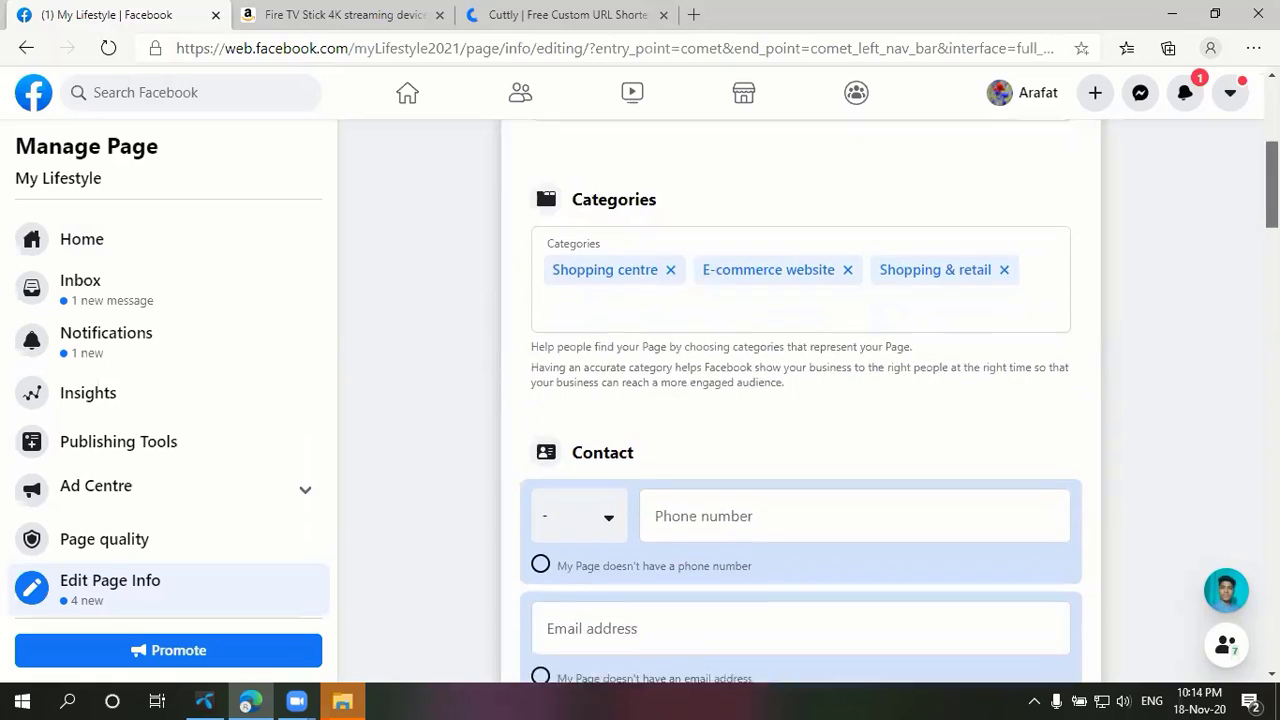
{"action": "left_click", "coordinate": [746, 283]}
{"action": "left_click", "coordinate": [608, 283]}
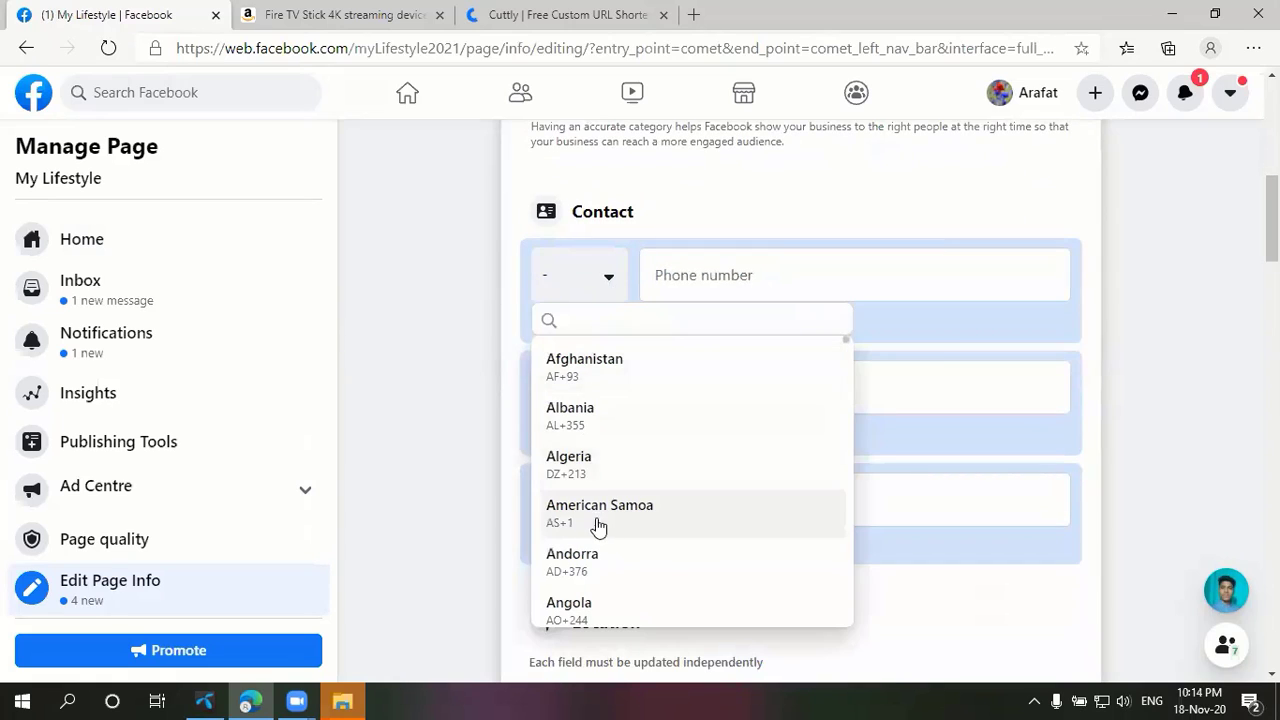
{"action": "scroll", "coordinate": [610, 548], "scroll_direction": "down", "scroll_amount": 2}
{"action": "scroll", "coordinate": [623, 574], "scroll_direction": "up", "scroll_amount": 2}
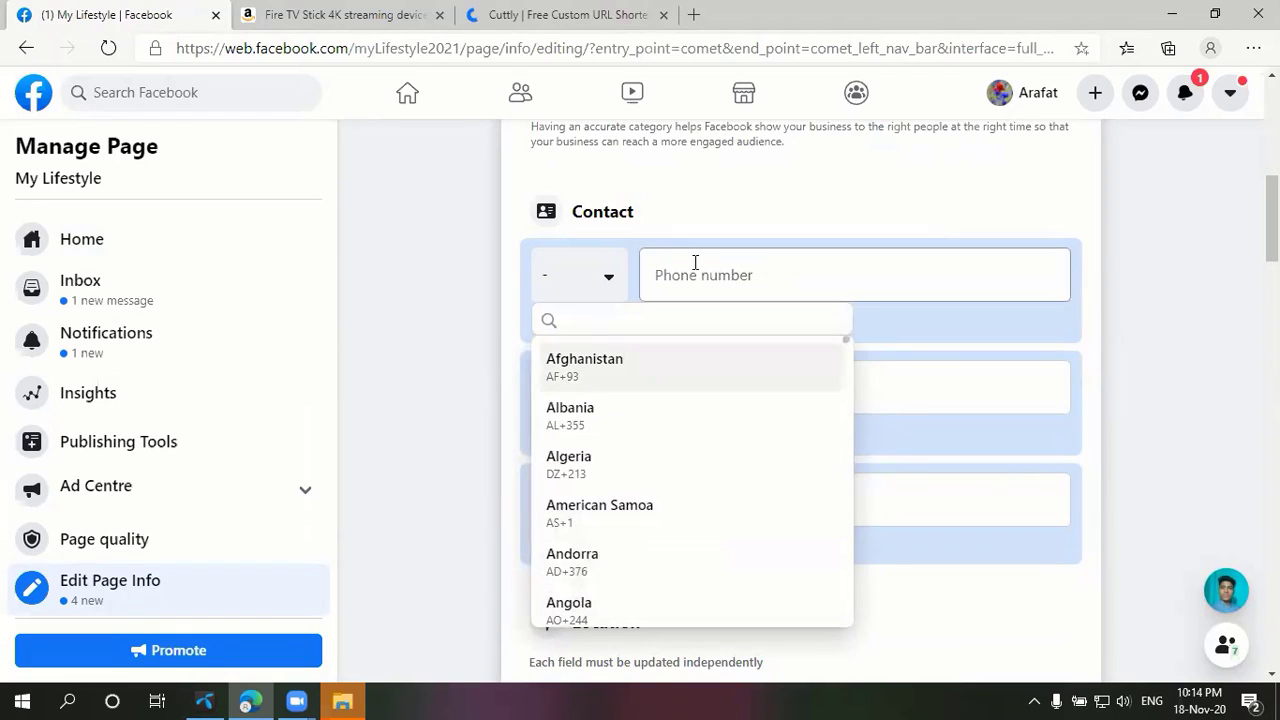
{"action": "left_click", "coordinate": [734, 266]}
{"action": "left_click", "coordinate": [766, 214]}
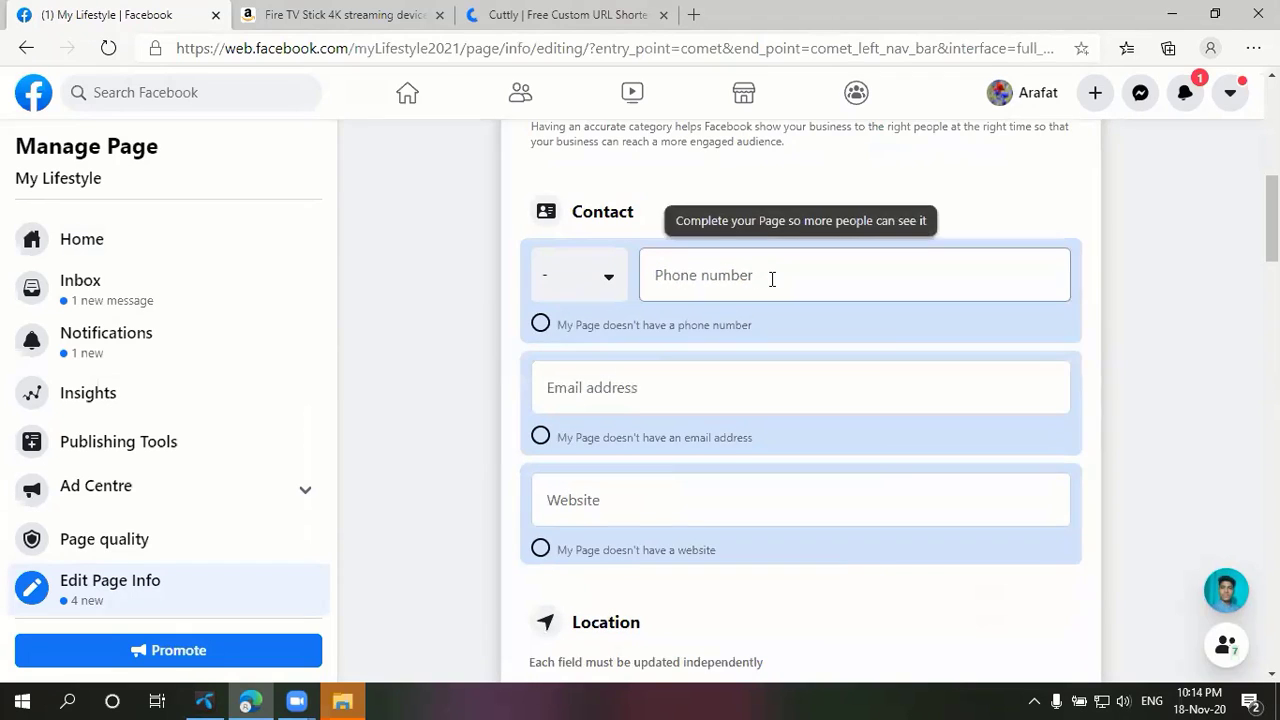
- Set the Page's contact details to having no phone number, no email address and no website
{"action": "left_click", "coordinate": [772, 280]}
{"action": "left_click", "coordinate": [541, 324]}
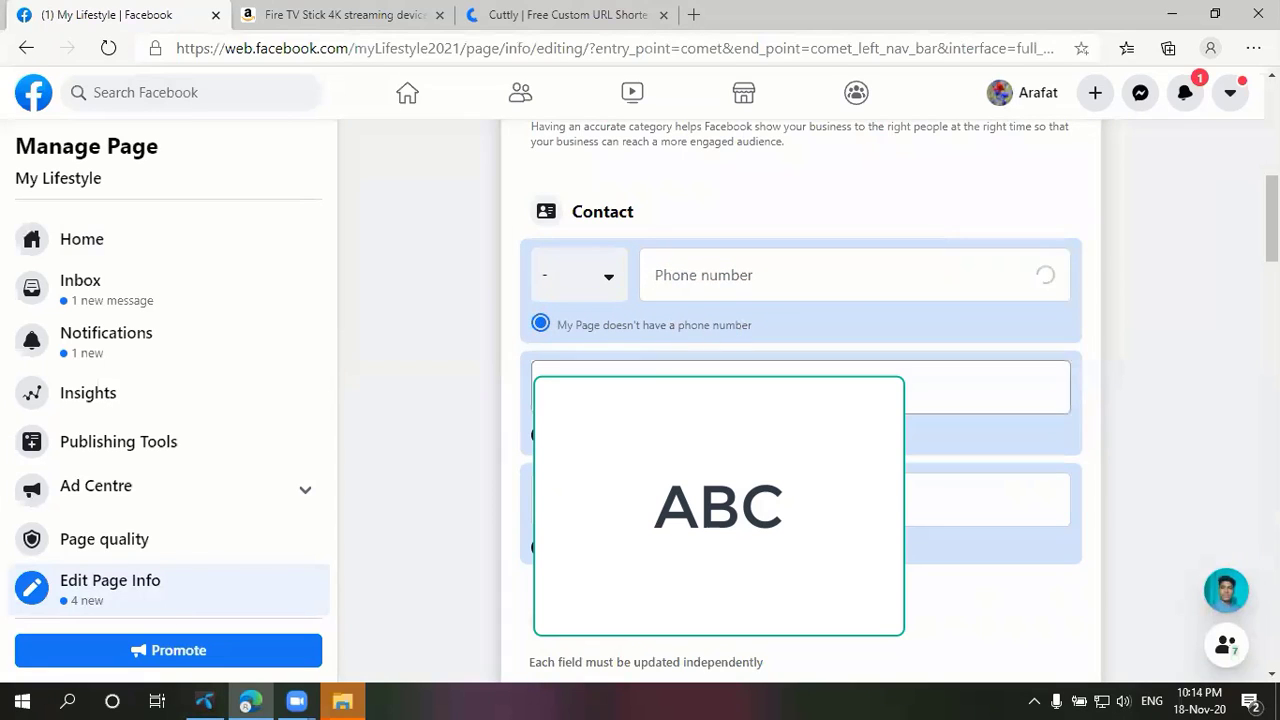
{"action": "left_click", "coordinate": [618, 372]}
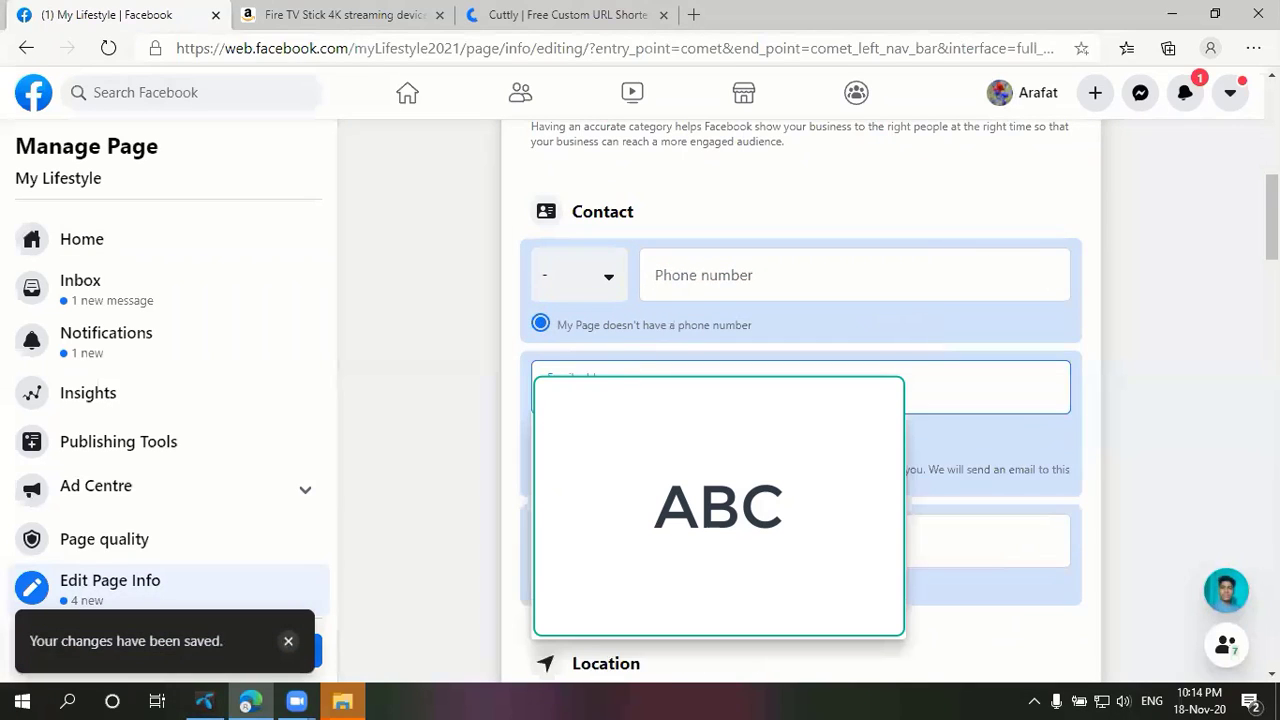
{"action": "left_click", "coordinate": [485, 378]}
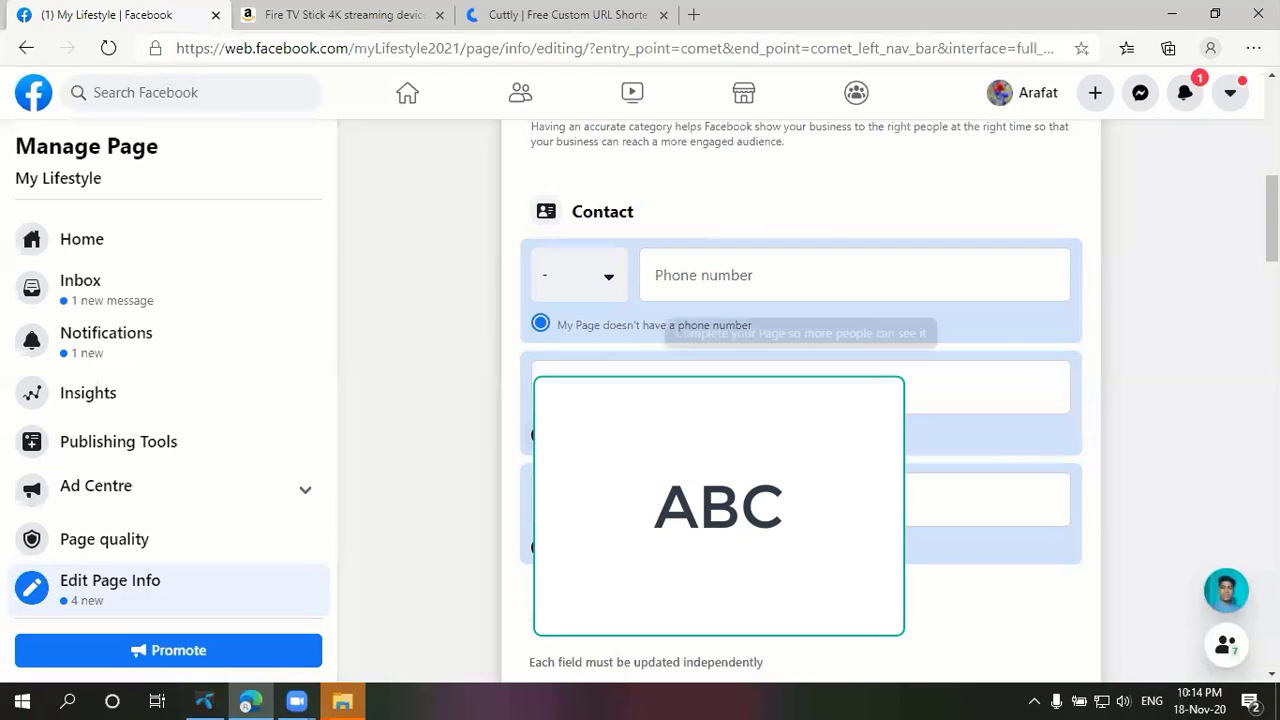
{"action": "left_click", "coordinate": [540, 548]}
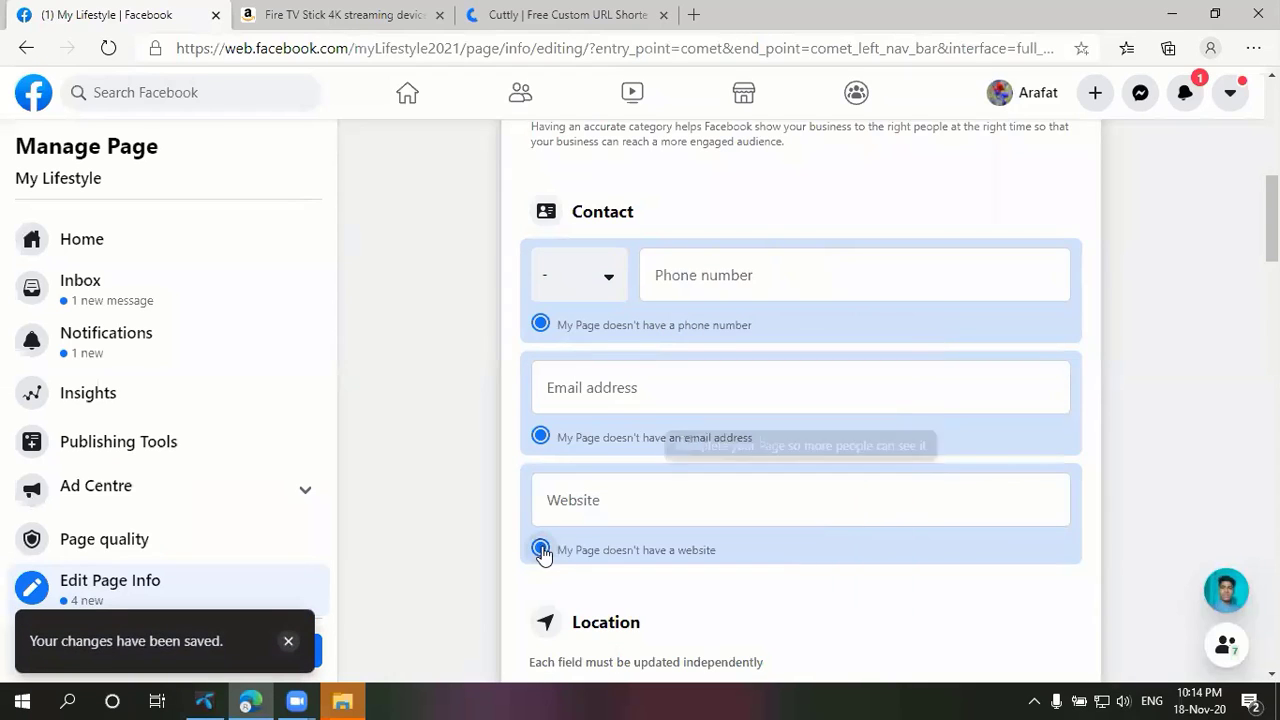
- Mark in the Location section that the Page doesn't have a location
{"action": "scroll", "coordinate": [725, 495], "scroll_direction": "down", "scroll_amount": 4}
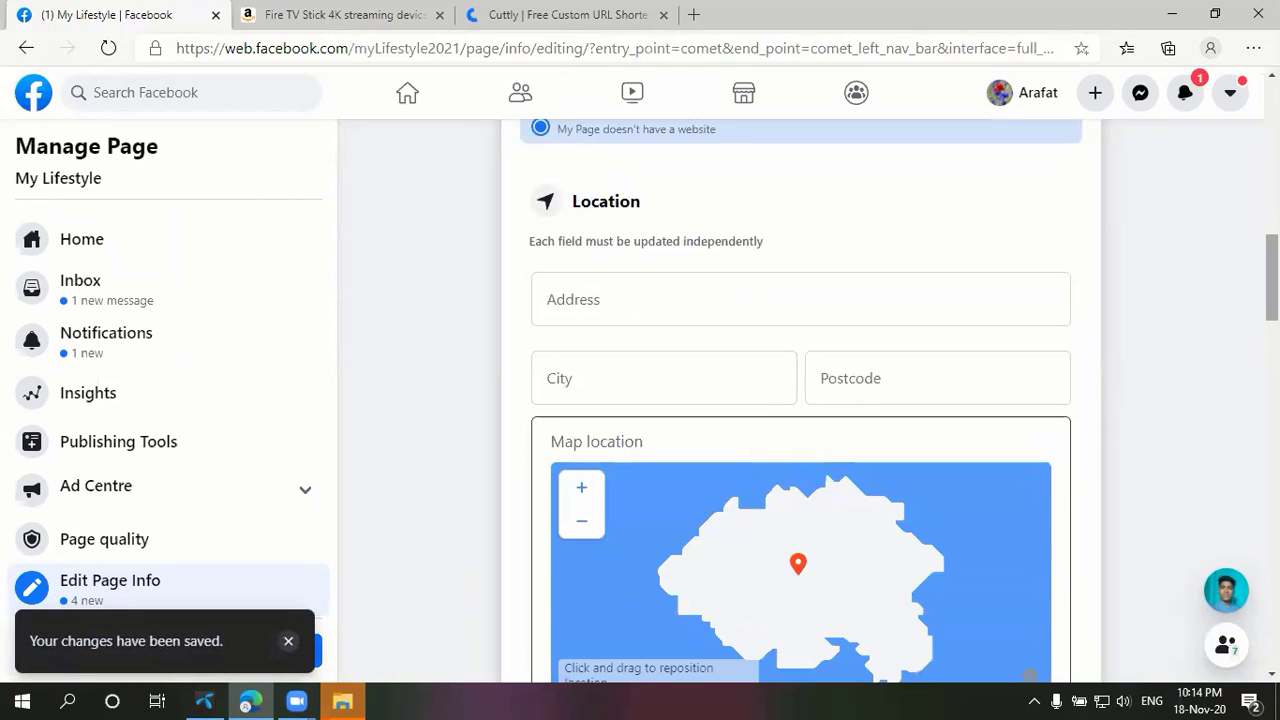
{"action": "scroll", "coordinate": [760, 400], "scroll_direction": "down", "scroll_amount": 2}
{"action": "scroll", "coordinate": [665, 420], "scroll_direction": "down", "scroll_amount": 1}
{"action": "left_click", "coordinate": [540, 445]}
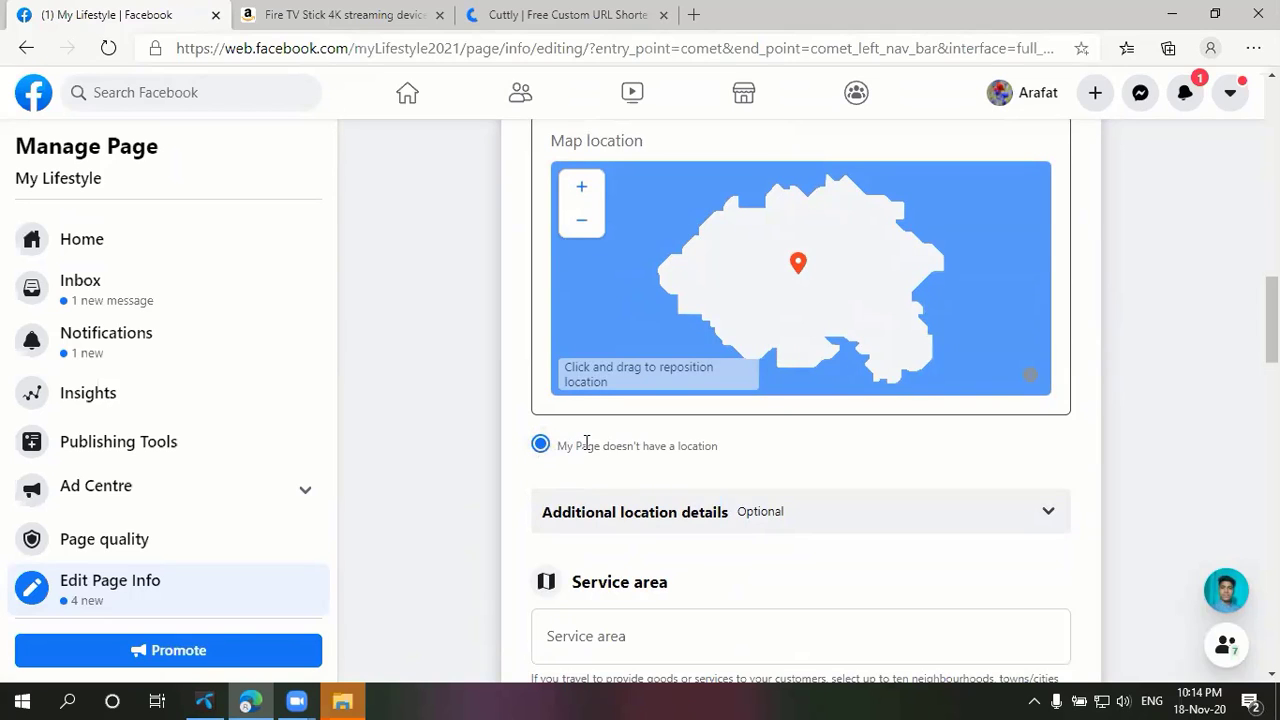
- Add Texas and Florida to the Page's service area, searching for "USA" and "fl"
{"action": "scroll", "coordinate": [597, 393], "scroll_direction": "down", "scroll_amount": 2}
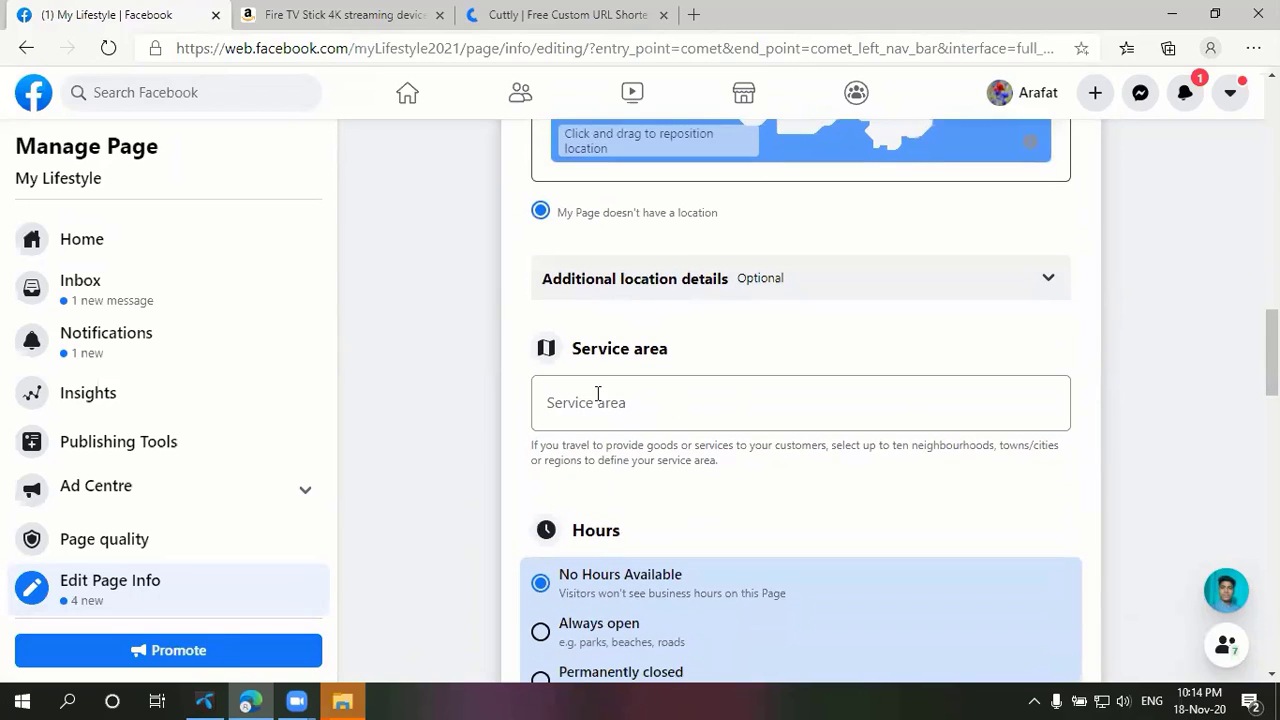
{"action": "left_click", "coordinate": [654, 403]}
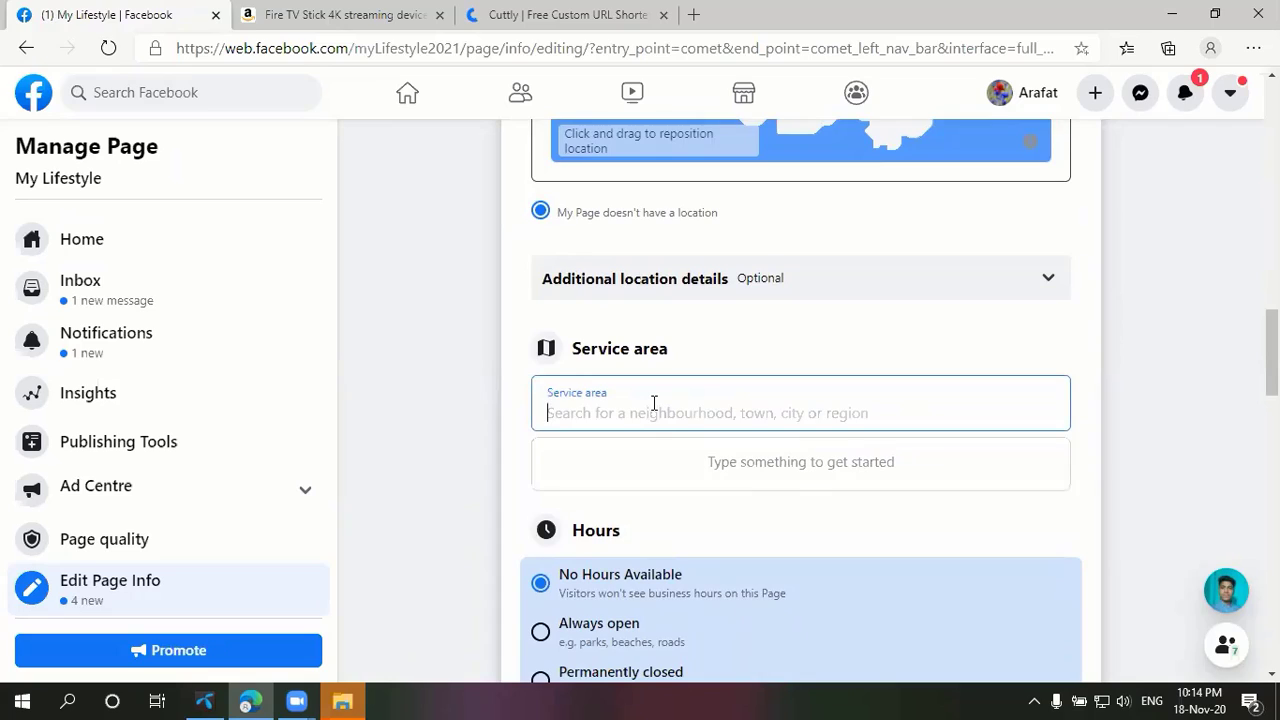
{"action": "type", "text": "USA"}
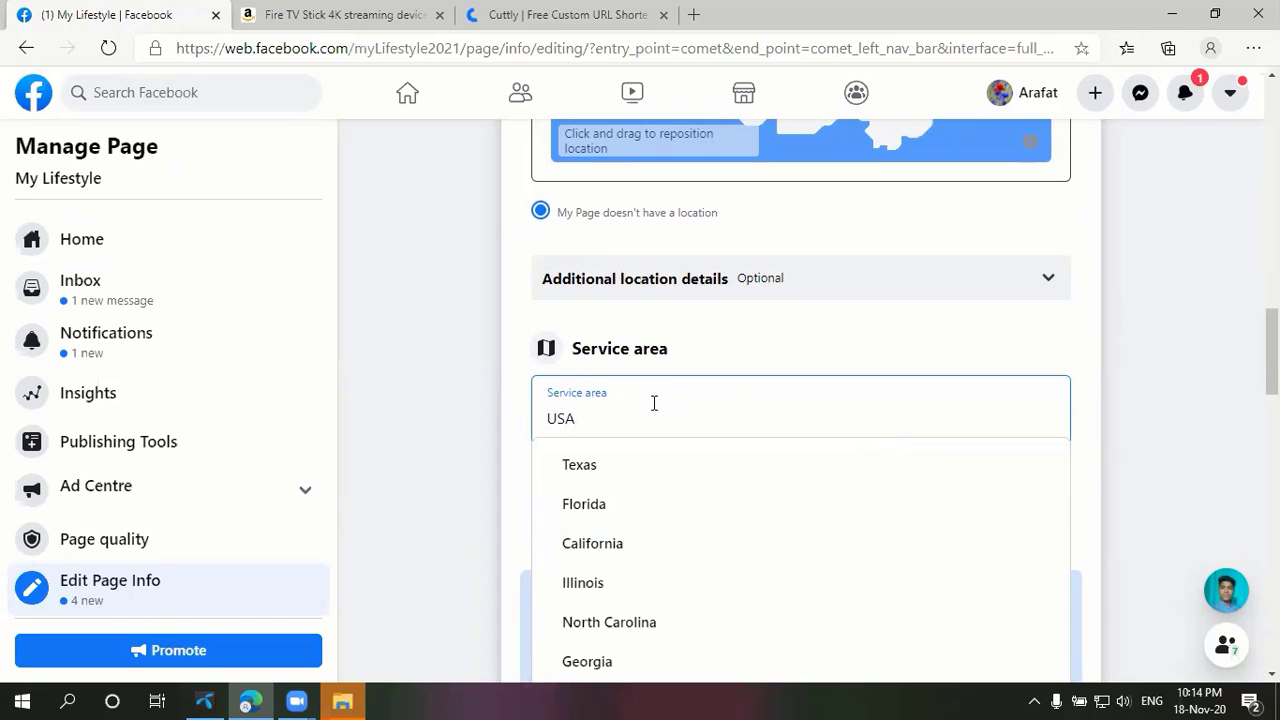
{"action": "scroll", "coordinate": [654, 403], "scroll_direction": "down", "scroll_amount": 2}
{"action": "key", "text": "BackSpace"}
{"action": "key", "text": "BackSpace"}
{"action": "key", "text": "BackSpace"}
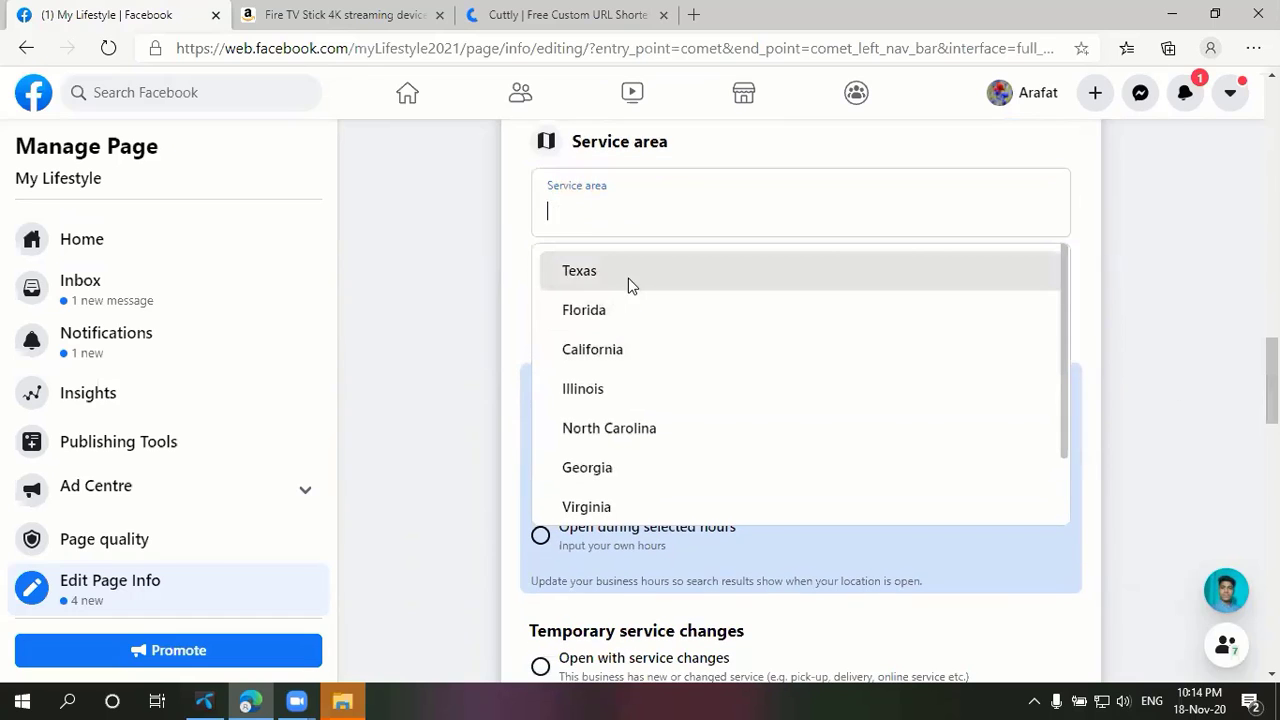
{"action": "left_click", "coordinate": [629, 285]}
{"action": "type", "text": "fl"}
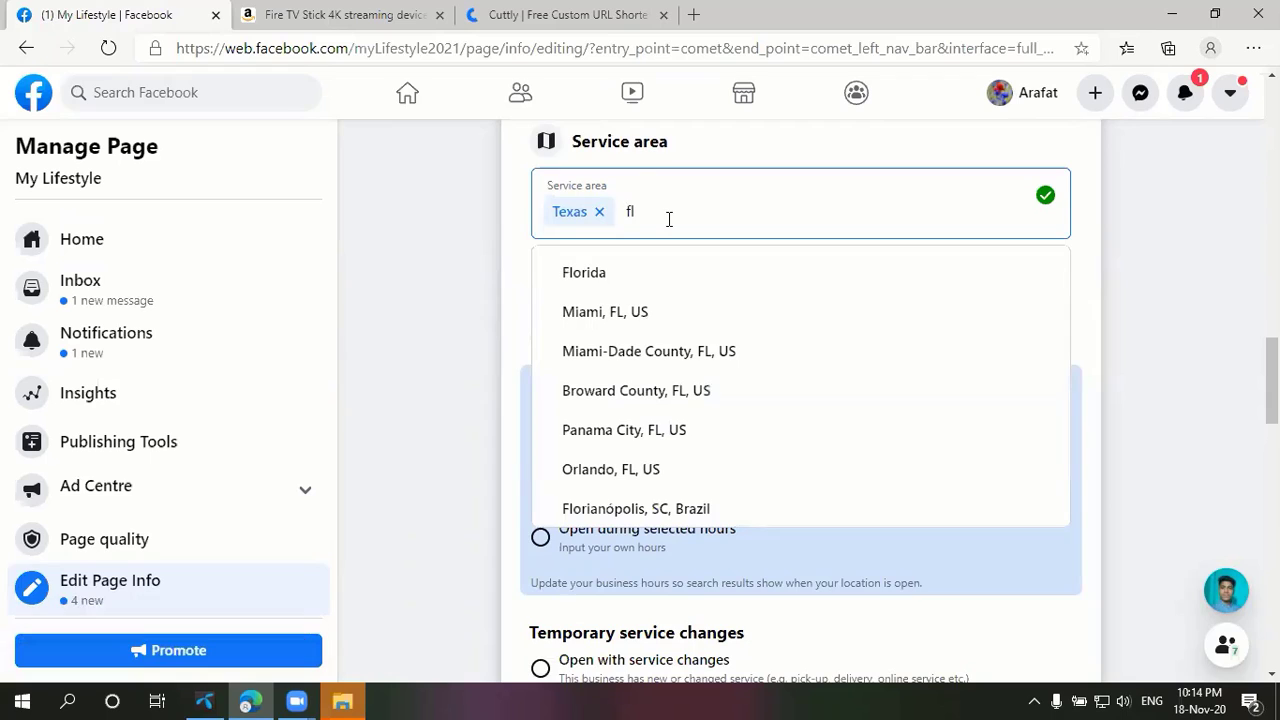
{"action": "left_click", "coordinate": [654, 275]}
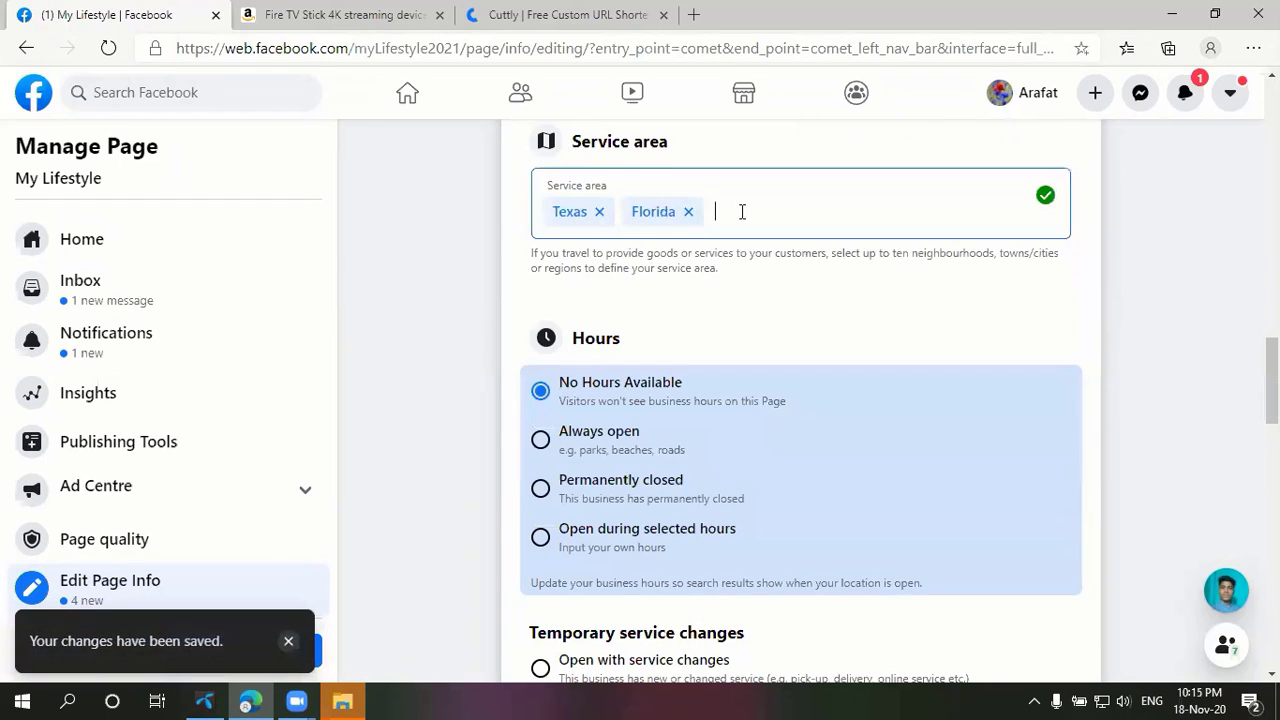
- Add North Carolina and Illinois to the service area from the suggestions for "USA"
{"action": "type", "text": "USA"}
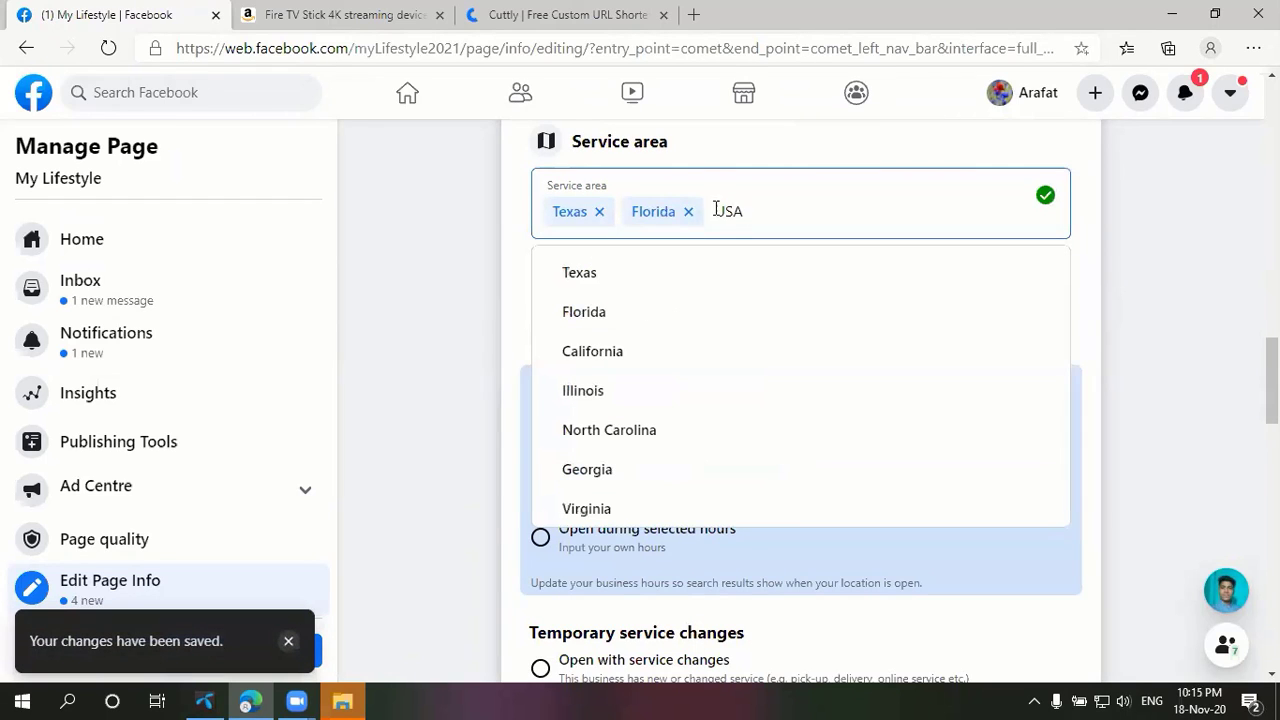
{"action": "left_click", "coordinate": [668, 429]}
{"action": "type", "text": "USA"}
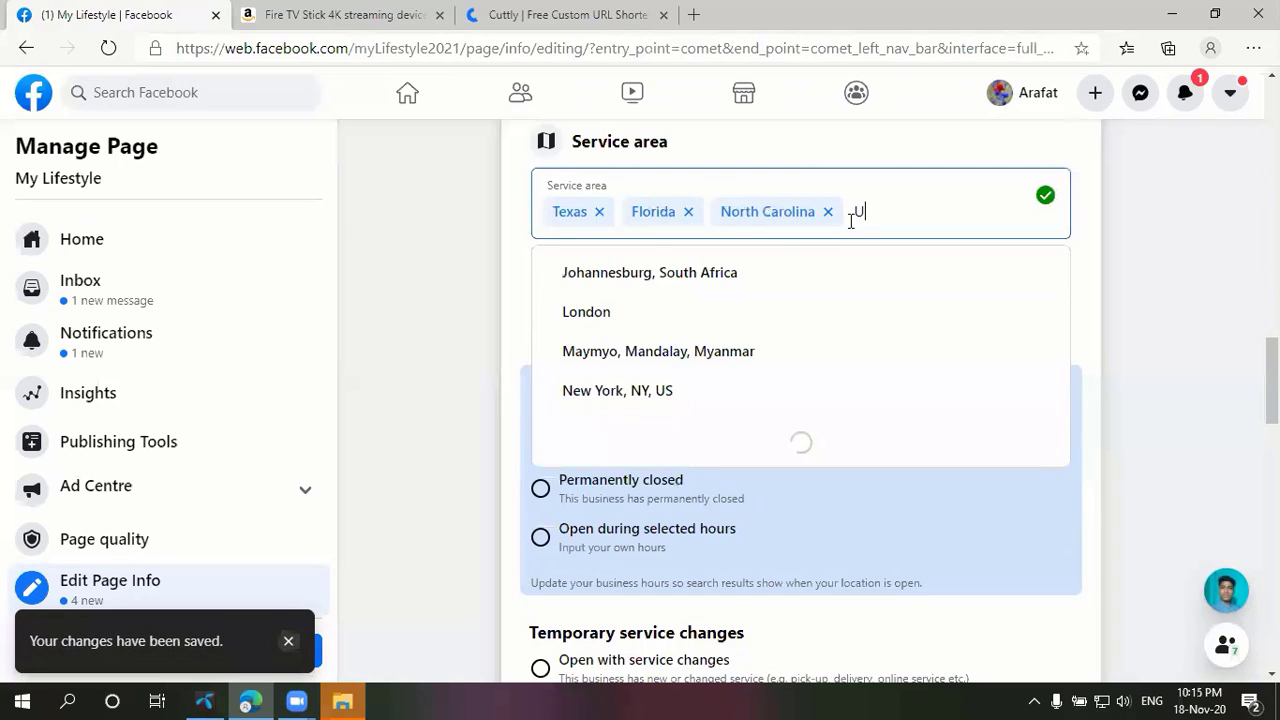
{"action": "left_click", "coordinate": [723, 391]}
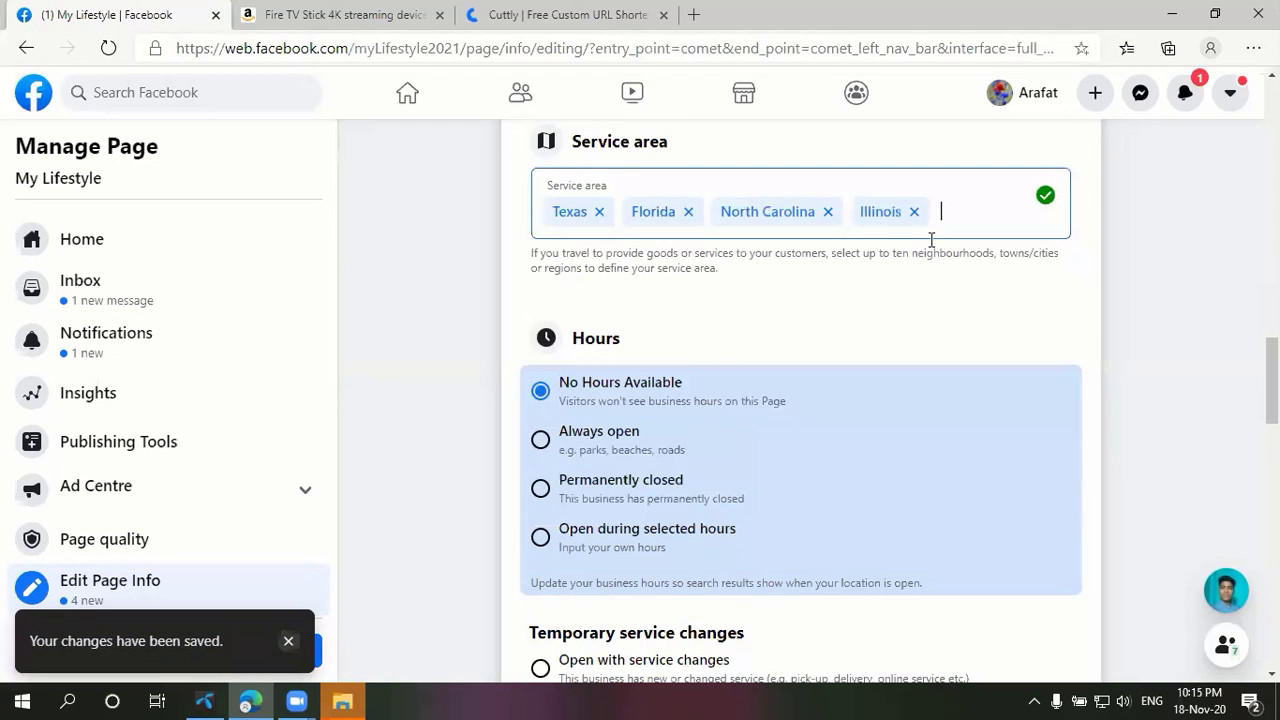
- Add Georgia and Virginia to the service area from the suggestions for "USA"
{"action": "type", "text": "SA"}
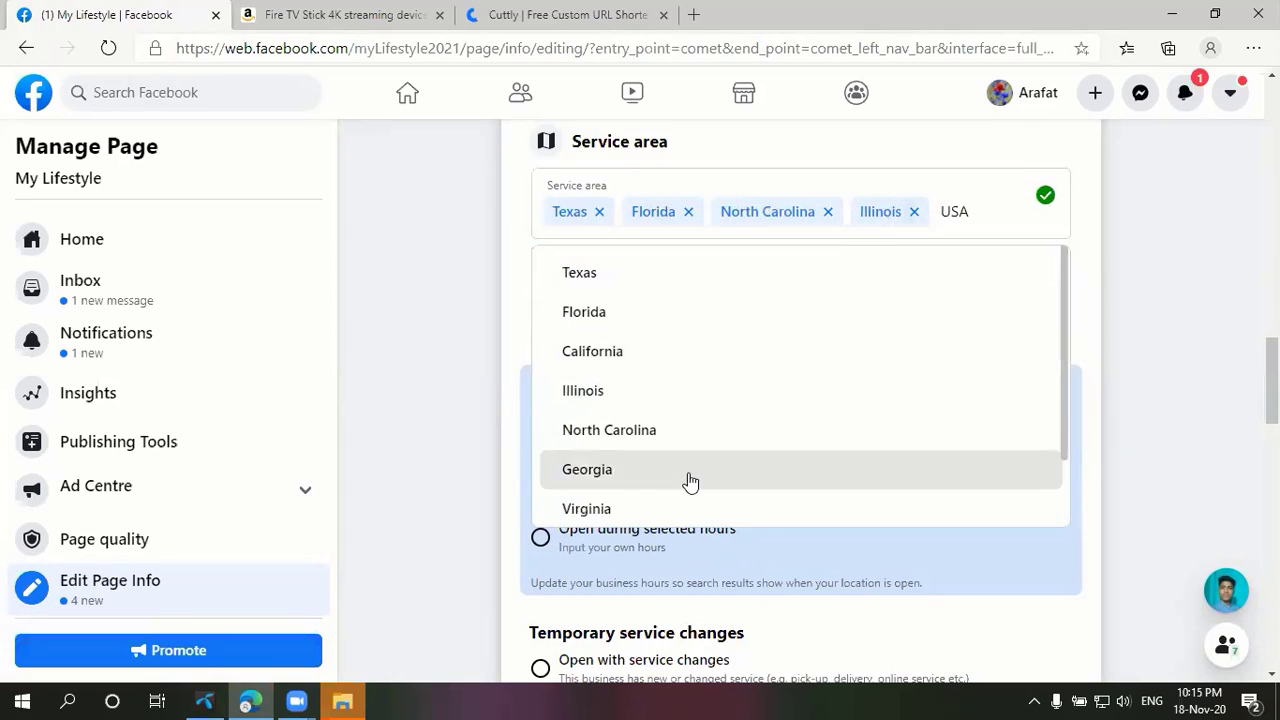
{"action": "left_click", "coordinate": [689, 476]}
{"action": "type", "text": "USA"}
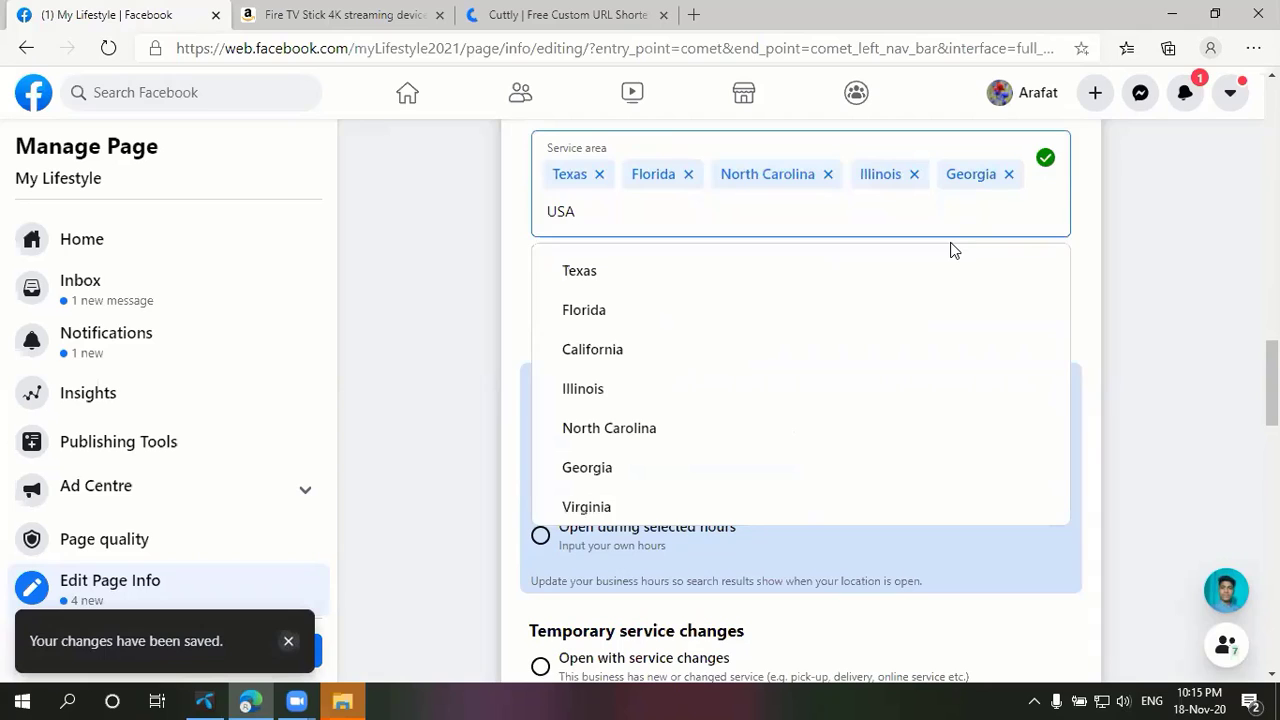
{"action": "left_click", "coordinate": [663, 505]}
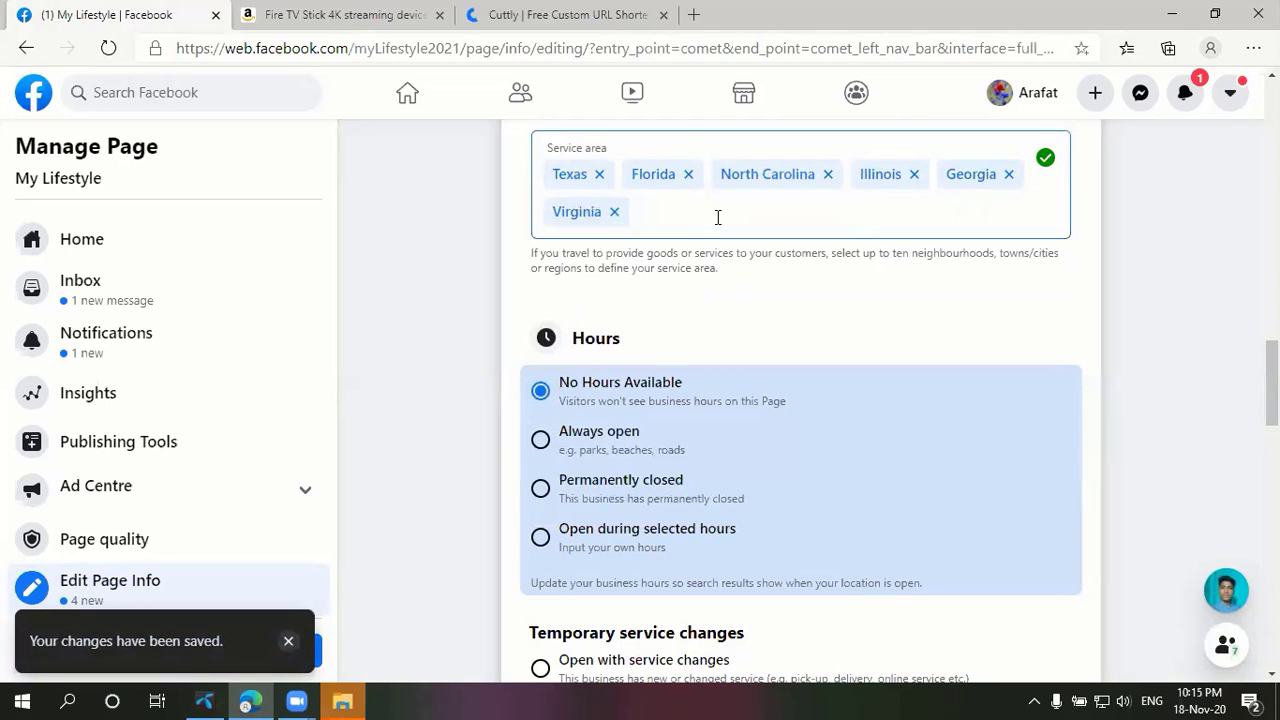
- Search the service area for "USA" again and add Ohio
{"action": "type", "text": "USA"}
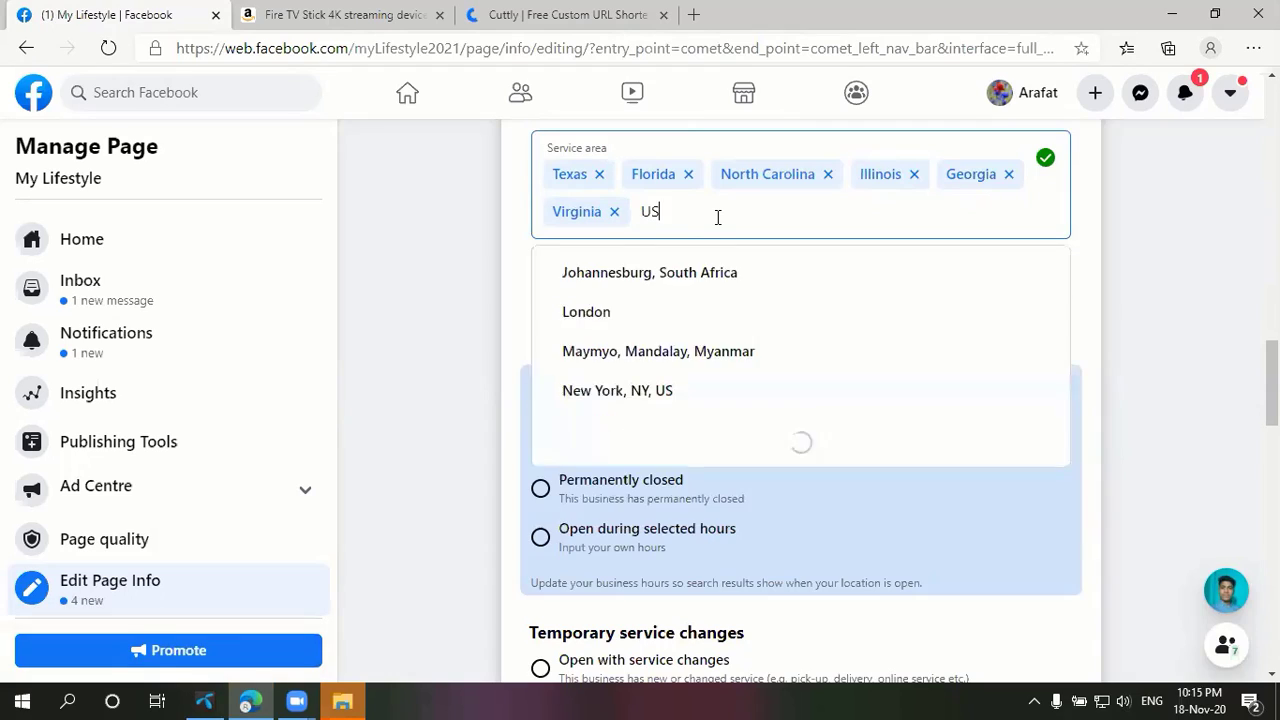
{"action": "key", "text": "Down"}
{"action": "key", "text": "Down"}
{"action": "key", "text": "Down"}
{"action": "key", "text": "Down"}
{"action": "key", "text": "Down"}
{"action": "key", "text": "Down"}
{"action": "key", "text": "Down"}
{"action": "key", "text": "Down"}
{"action": "key", "text": "Down"}
{"action": "key", "text": "Down"}
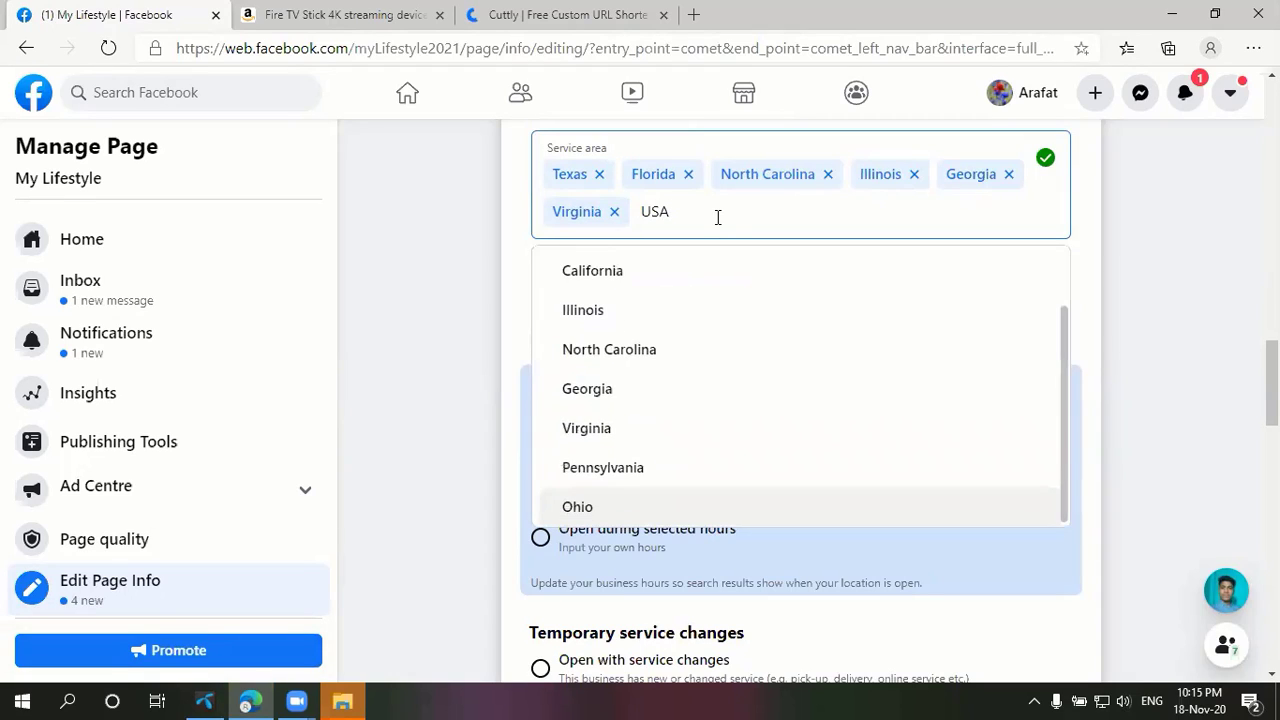
{"action": "key", "text": "Up"}
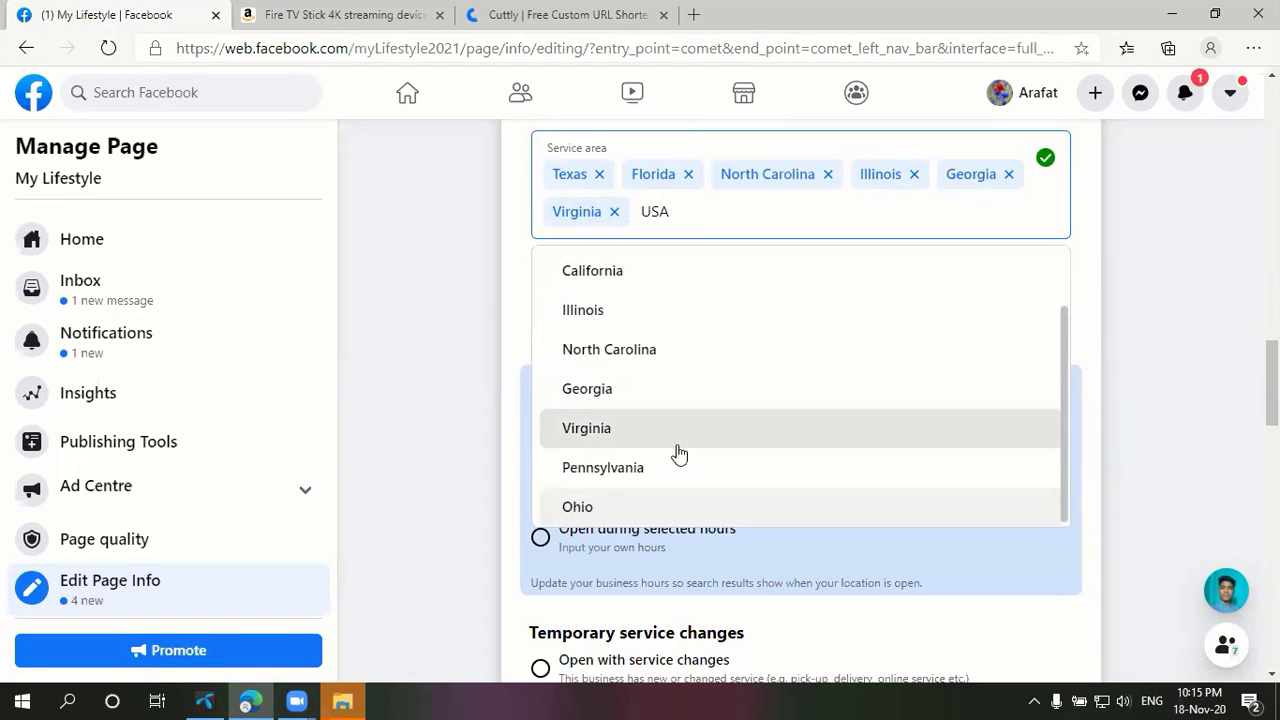
{"action": "left_click", "coordinate": [642, 505]}
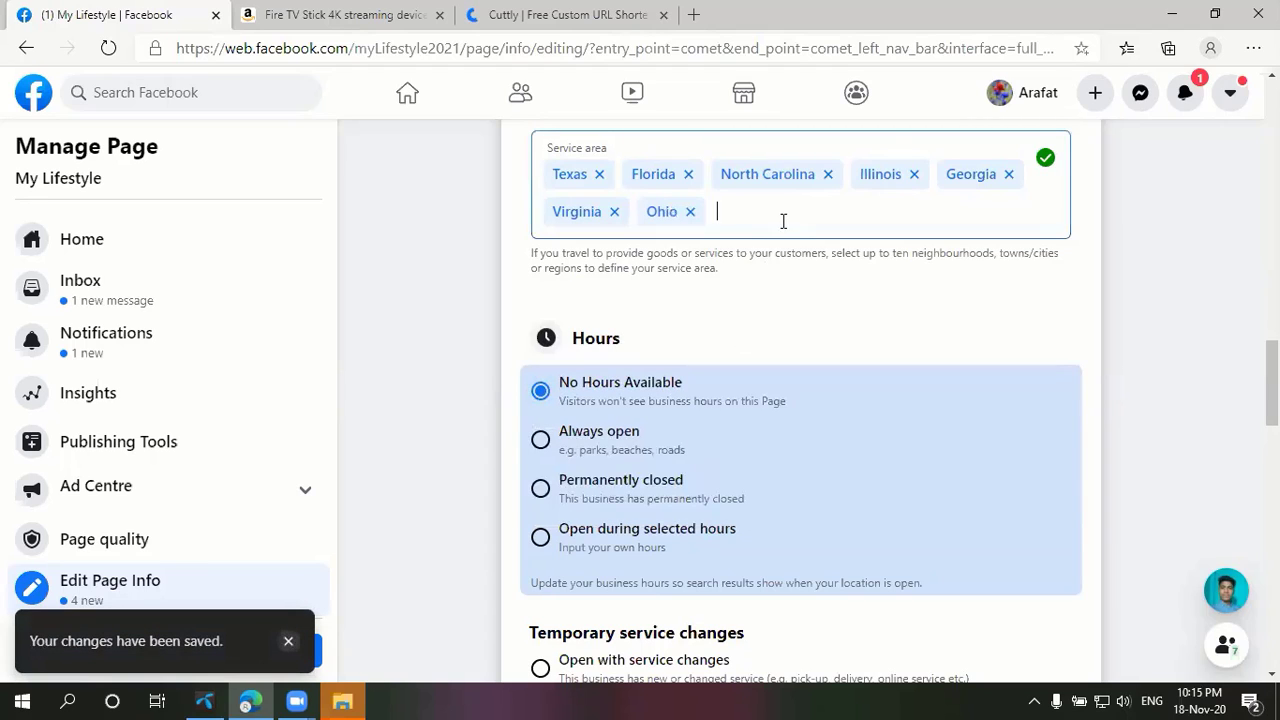
- Set the Page's business hours to Always open
{"action": "scroll", "coordinate": [1030, 392], "scroll_direction": "down", "scroll_amount": 2}
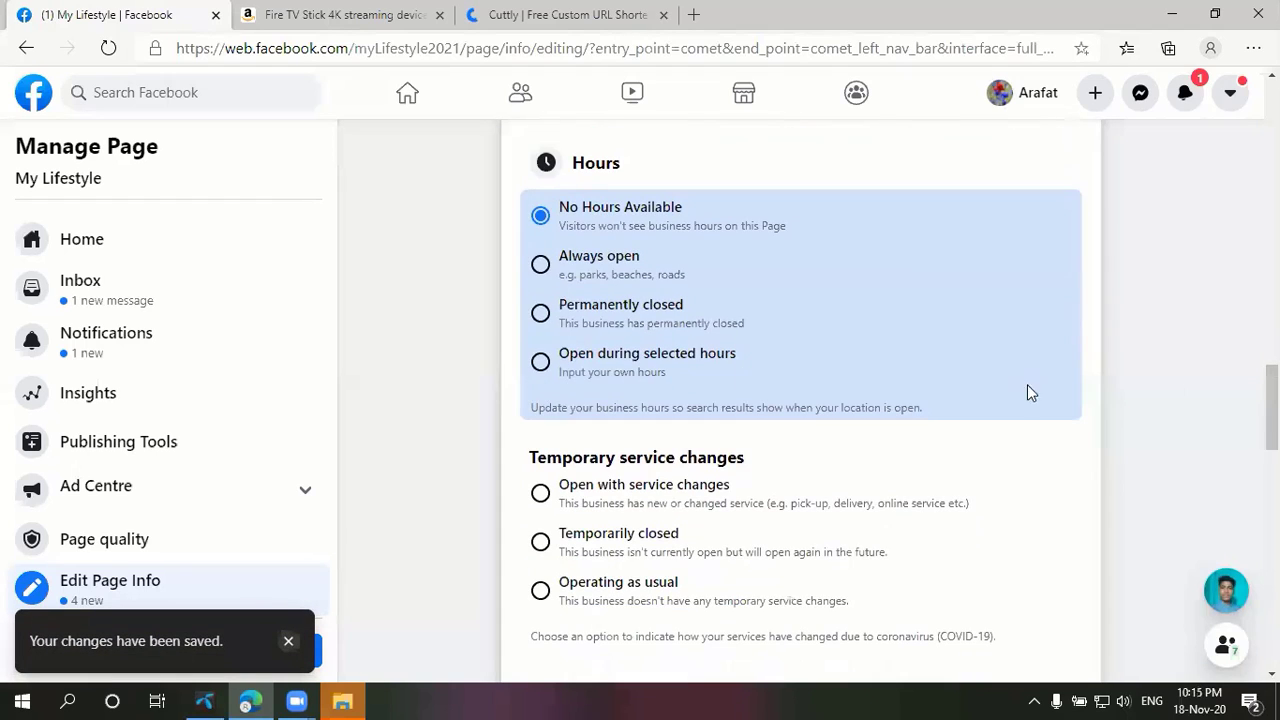
{"action": "left_click", "coordinate": [545, 268]}
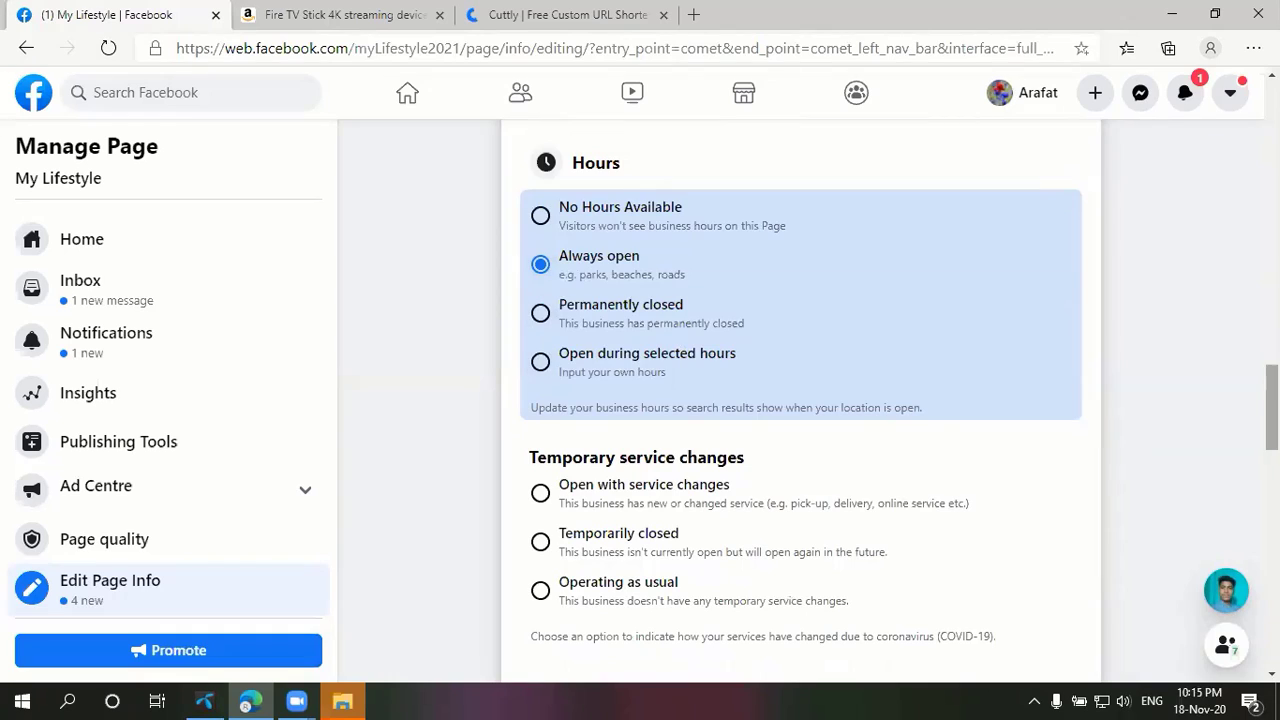
- Review the remaining Page info sections: temporary service changes, COVID-19 update, More, price range and other accounts
{"action": "scroll", "coordinate": [1003, 403], "scroll_direction": "down", "scroll_amount": 3}
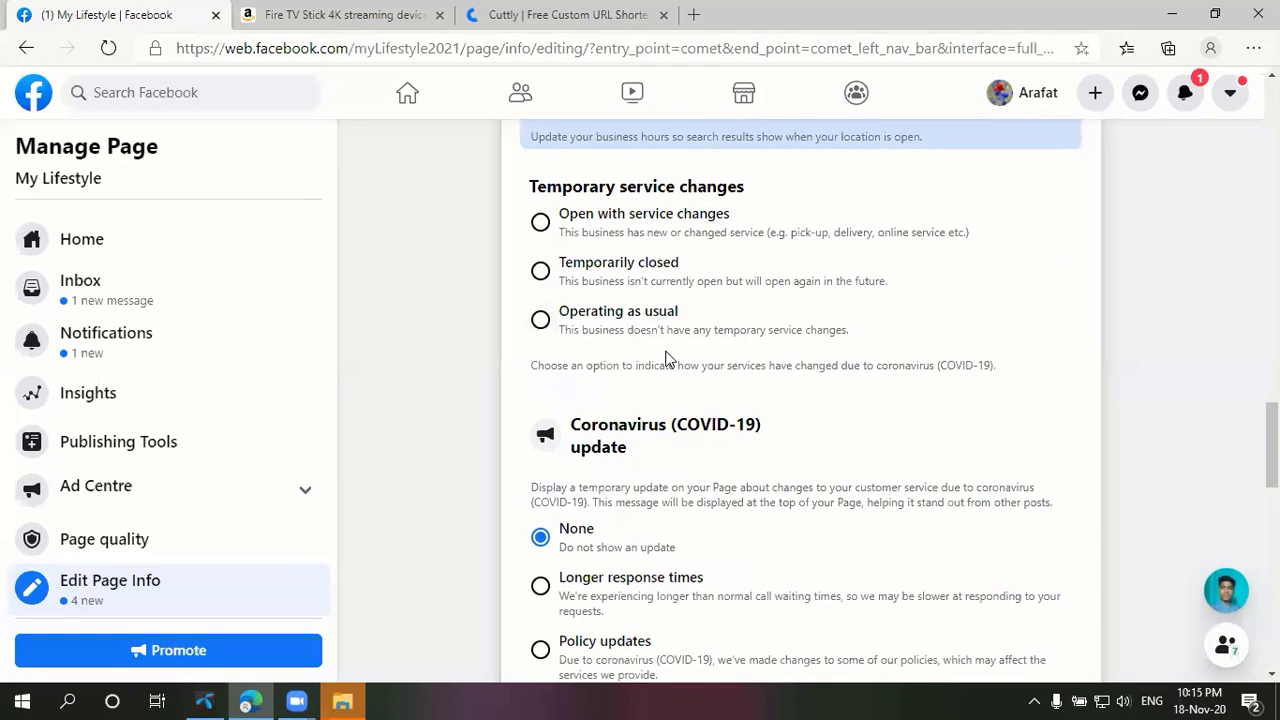
{"action": "scroll", "coordinate": [1272, 445], "scroll_direction": "down", "scroll_amount": 4}
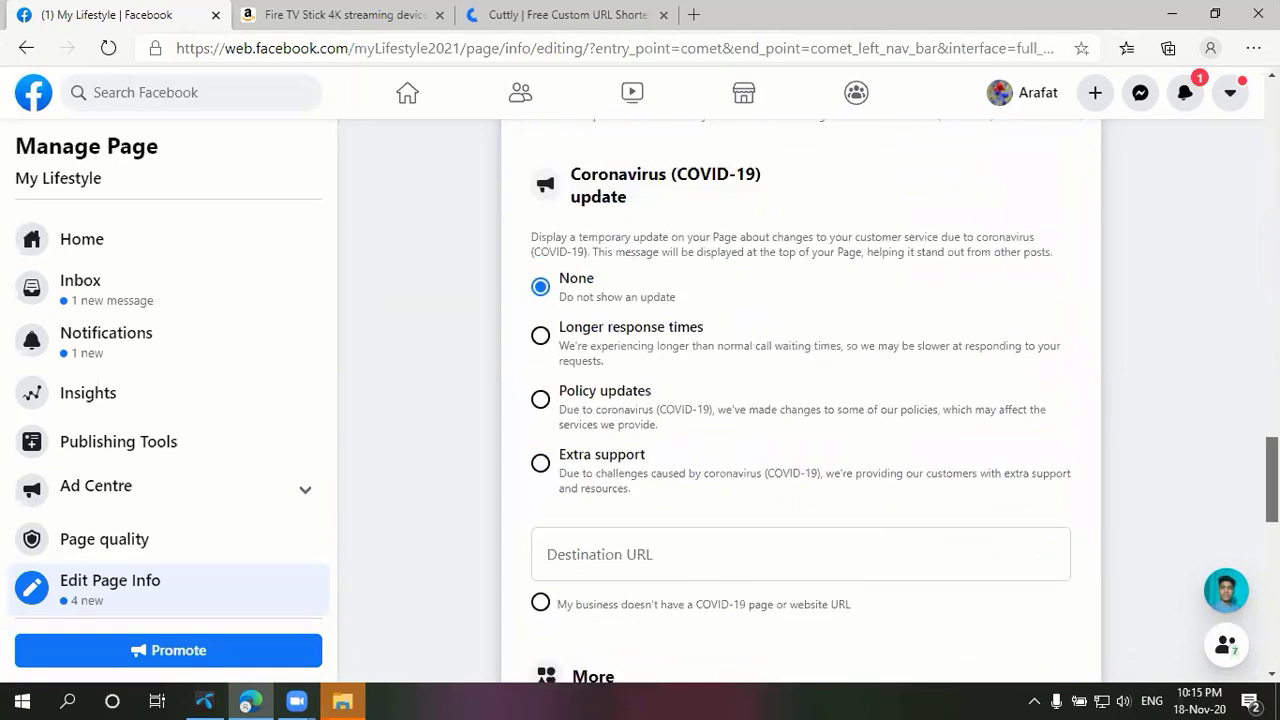
{"action": "scroll", "coordinate": [645, 270], "scroll_direction": "down", "scroll_amount": 3}
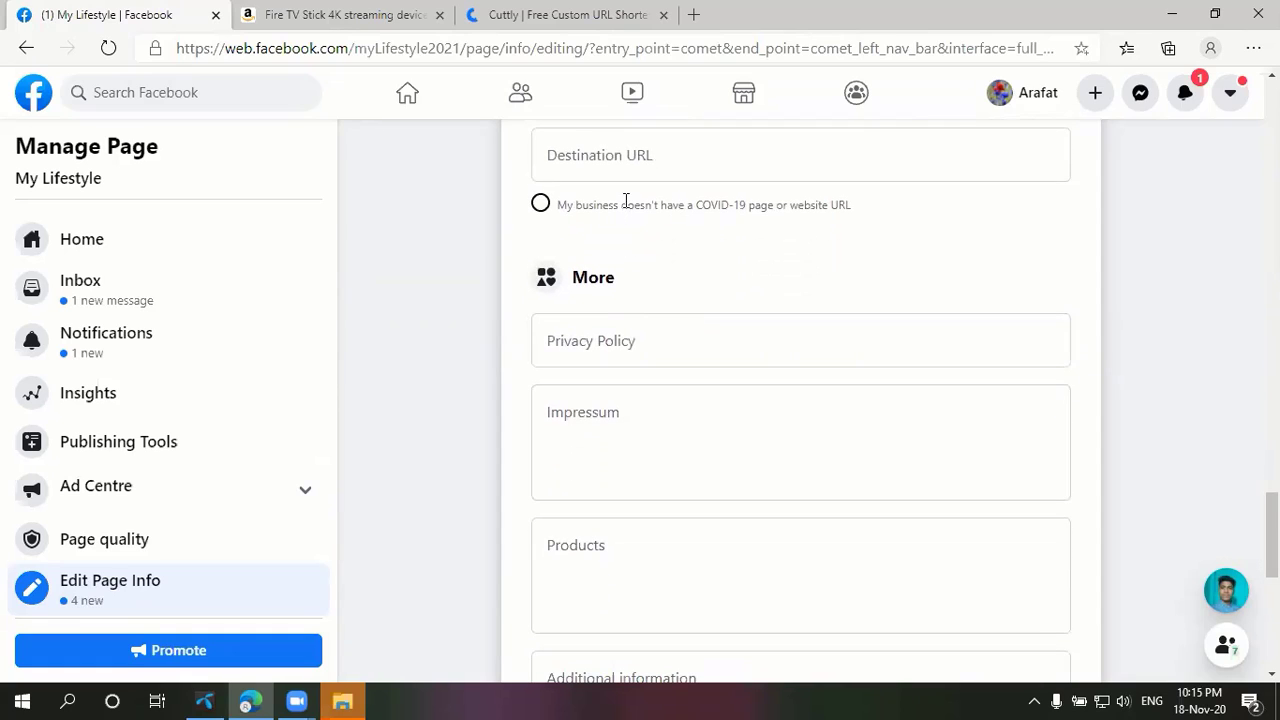
{"action": "scroll", "coordinate": [836, 303], "scroll_direction": "down", "scroll_amount": 3}
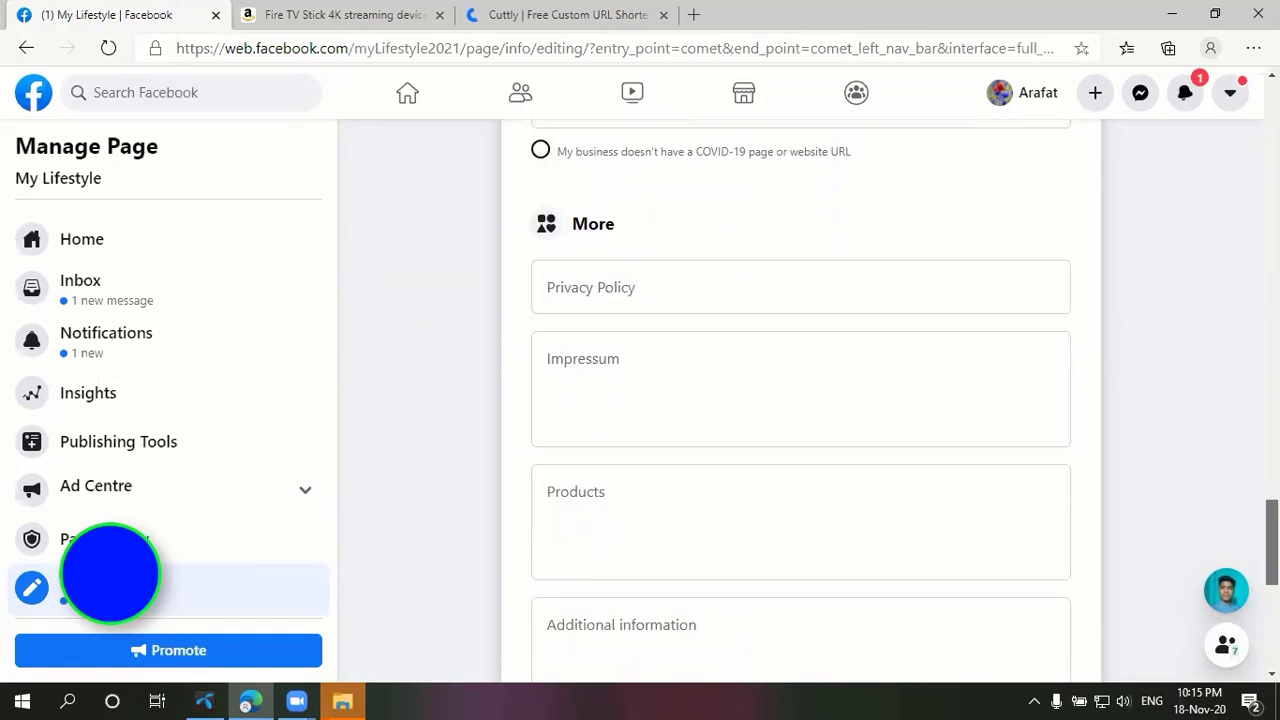
{"action": "scroll", "coordinate": [840, 465], "scroll_direction": "up", "scroll_amount": 2}
{"action": "scroll", "coordinate": [840, 465], "scroll_direction": "down", "scroll_amount": 5}
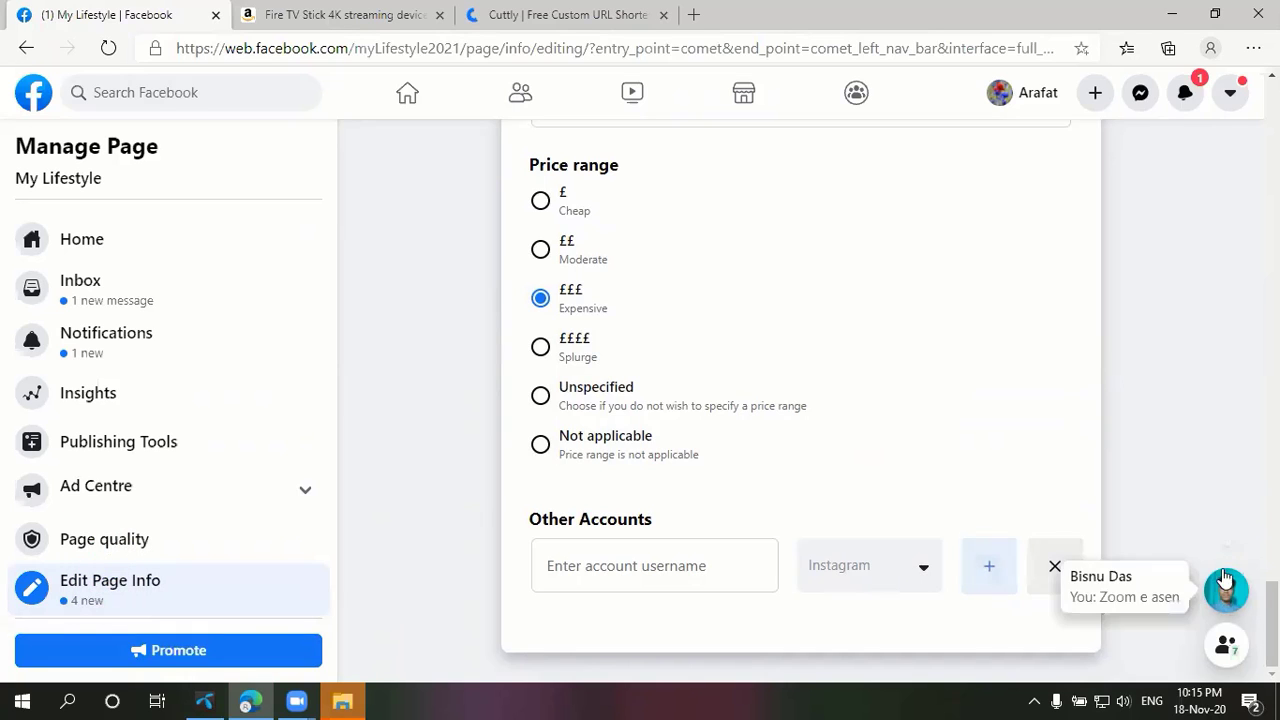
{"action": "scroll", "coordinate": [1150, 500], "scroll_direction": "up", "scroll_amount": 5}
{"action": "scroll", "coordinate": [800, 400], "scroll_direction": "up", "scroll_amount": 10}
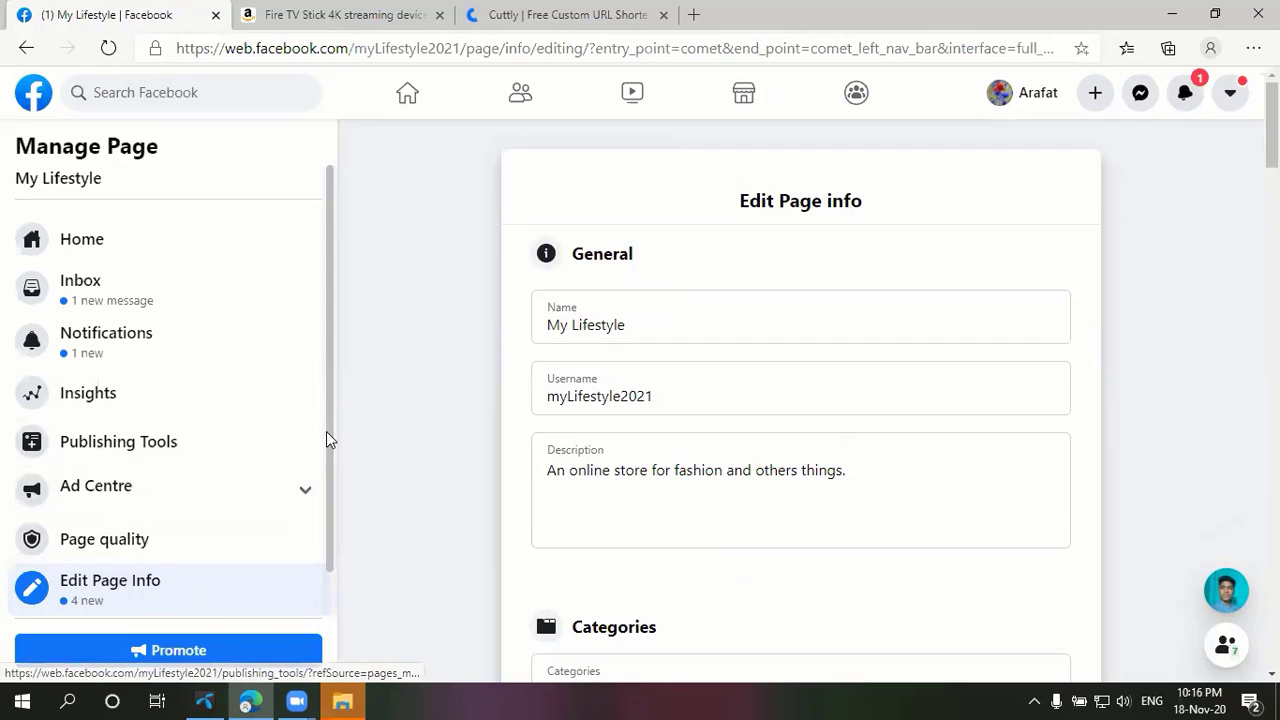
- Open the Page settings and look through the General options from page visibility to page removal
{"action": "scroll", "coordinate": [324, 460], "scroll_direction": "down", "scroll_amount": 1}
{"action": "left_click", "coordinate": [110, 596]}
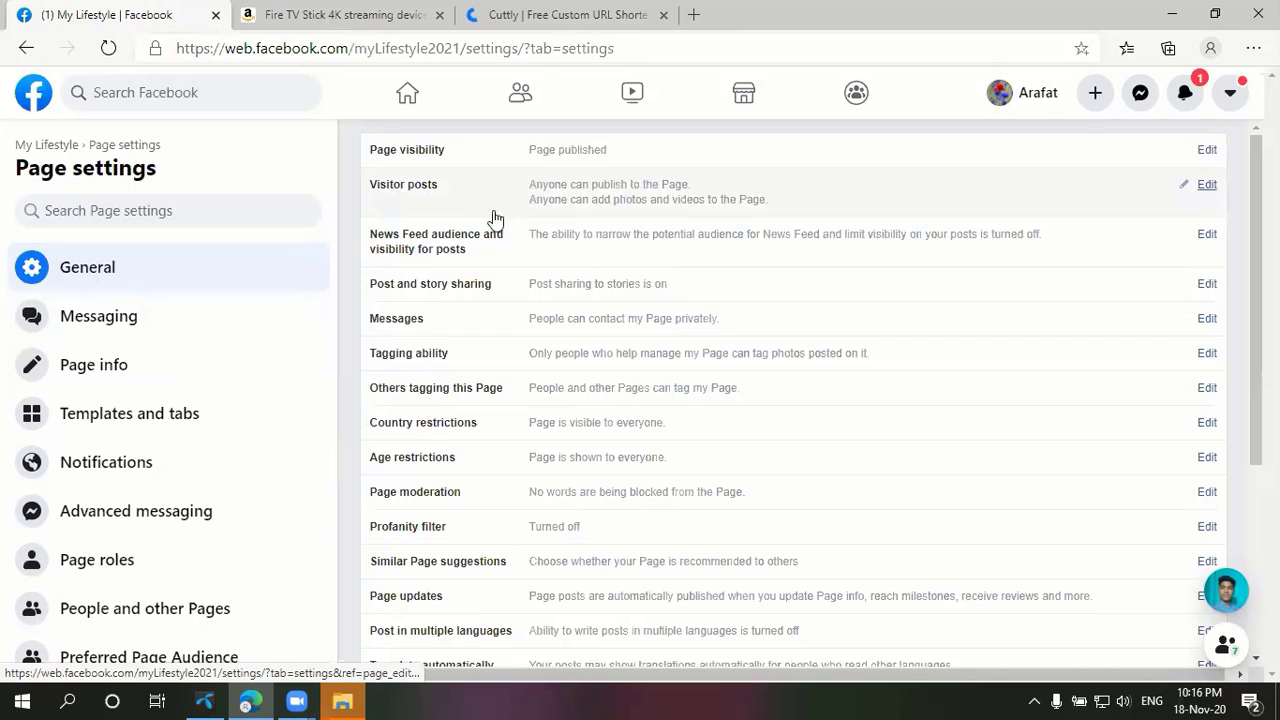
{"action": "scroll", "coordinate": [443, 277], "scroll_direction": "down", "scroll_amount": 3}
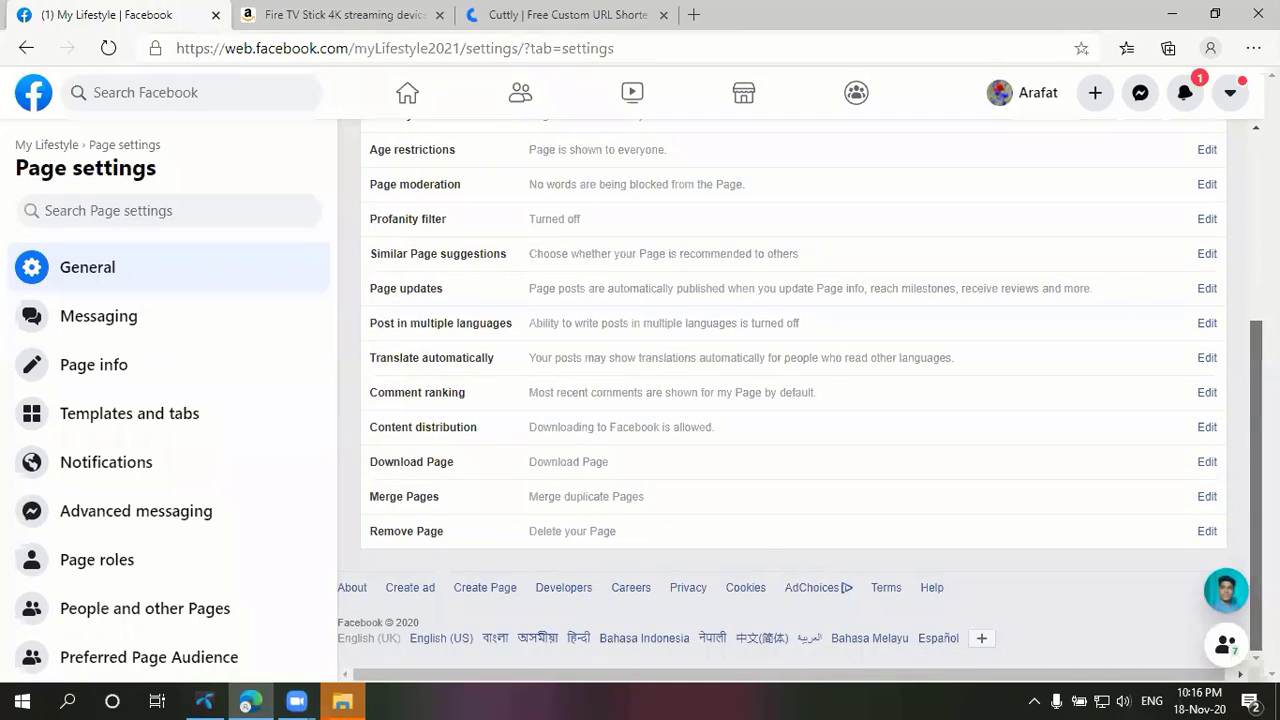
{"action": "scroll", "coordinate": [523, 271], "scroll_direction": "up", "scroll_amount": 3}
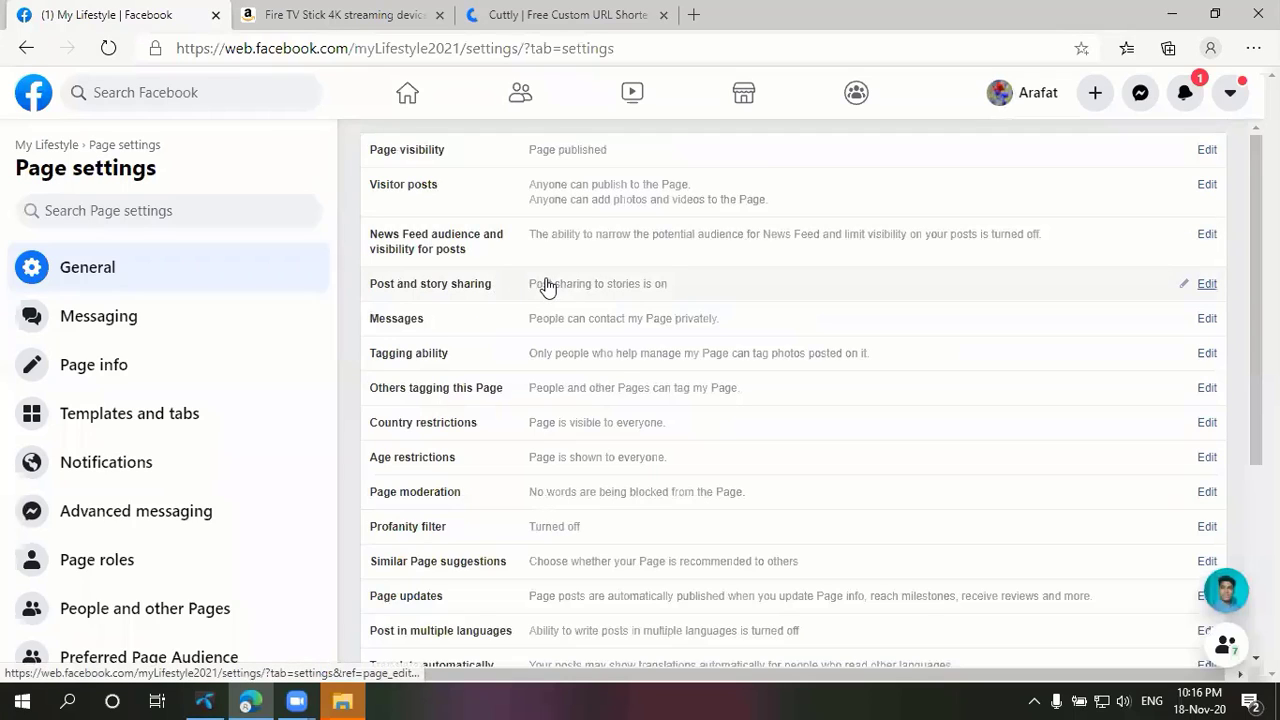